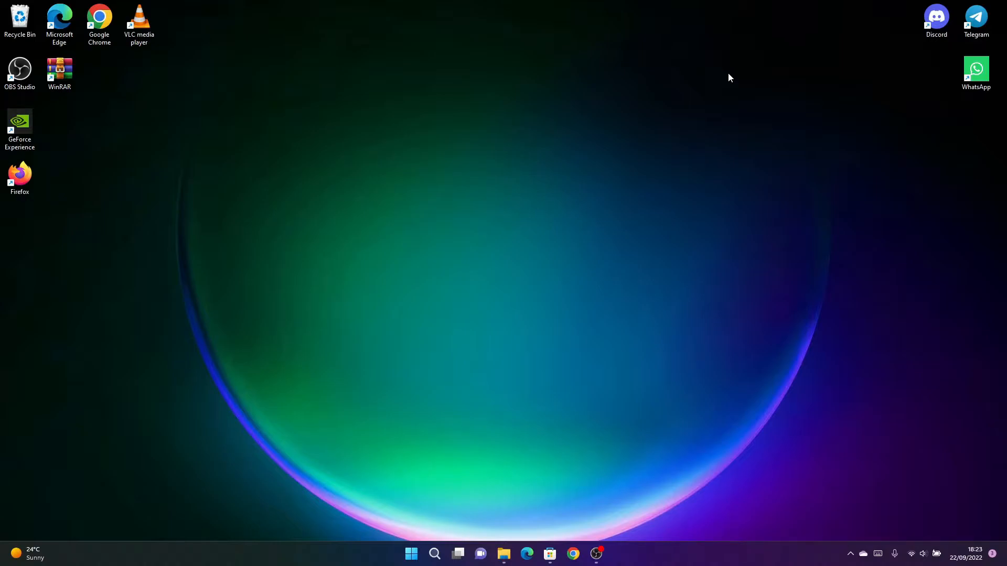
Try to install Oracle.VirtualBox with winget install in a Command Prompt, and close the prompt.
key(super)
text(cmd)
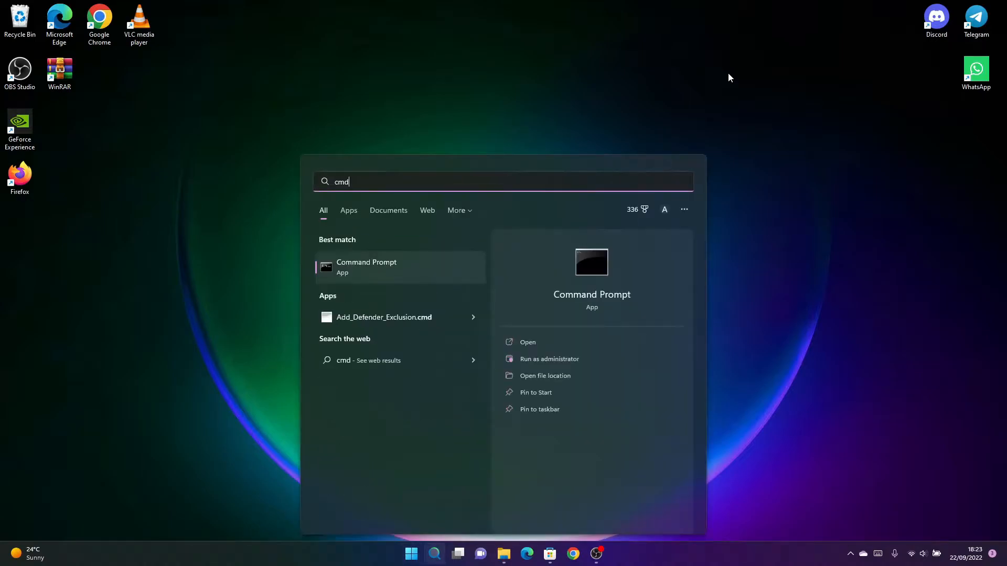
key(Return)
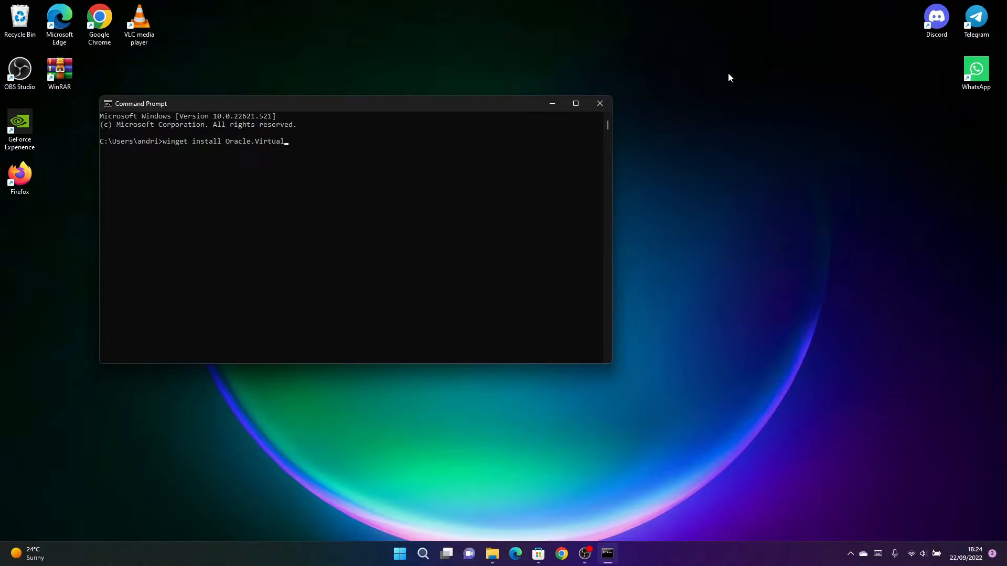
text(x)
key(Return)
key(ctrl+c)
click(280, 184)
key(alt+F4)
drag(414, 189, 304, 309)
drag(642, 158, 322, 287)
drag(686, 92, 227, 381)
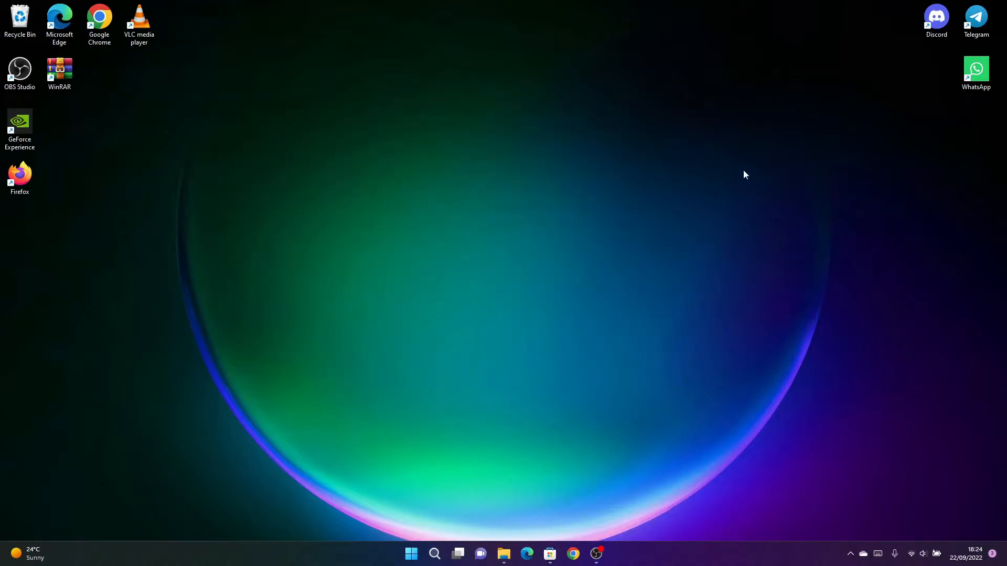
drag(732, 59, 226, 311)
drag(777, 18, 386, 227)
Open Firefox, decline making it the default browser, and maximize its window.
double_click(20, 175)
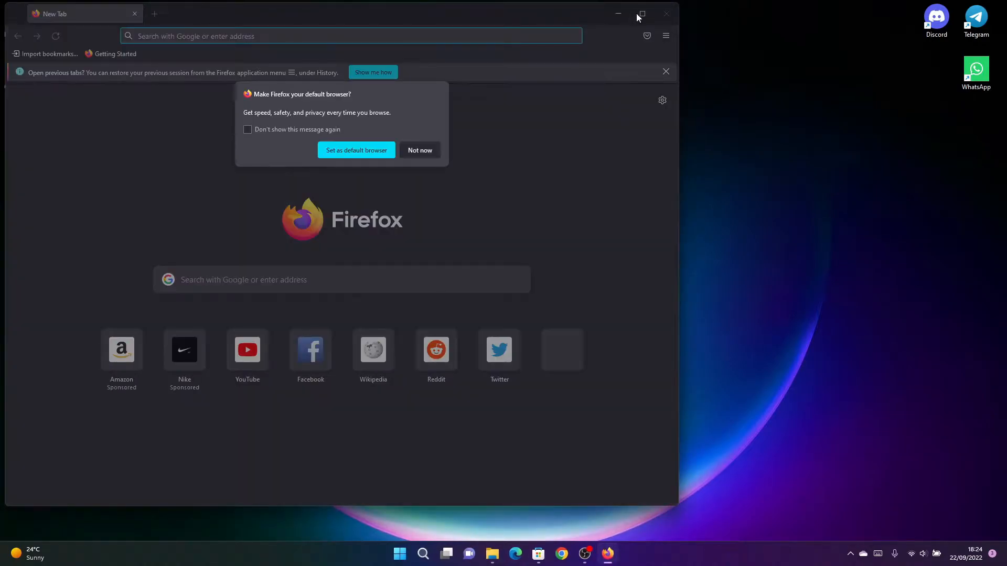
click(412, 148)
click(642, 14)
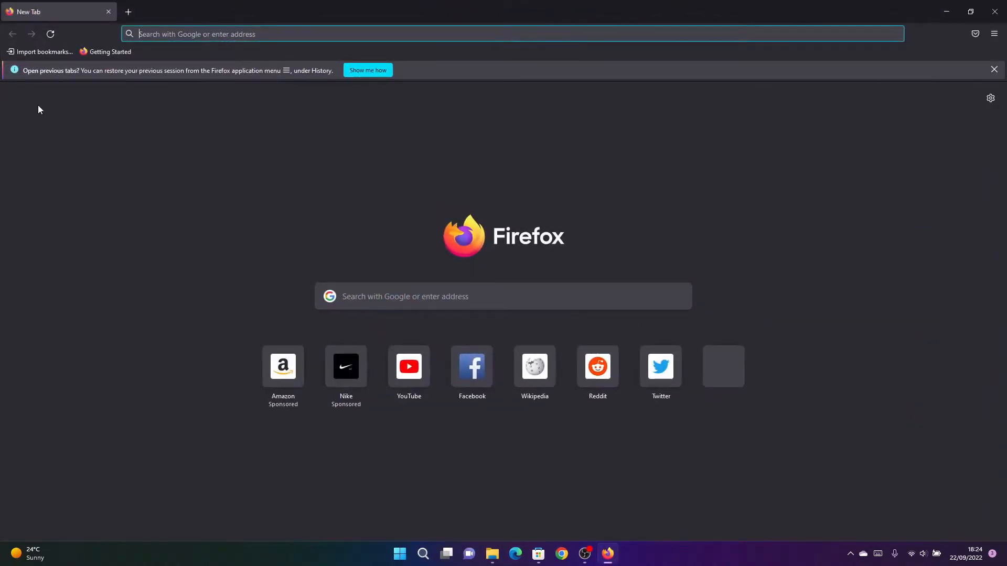
Search Google for virtualbox and accept all cookies.
text(v)
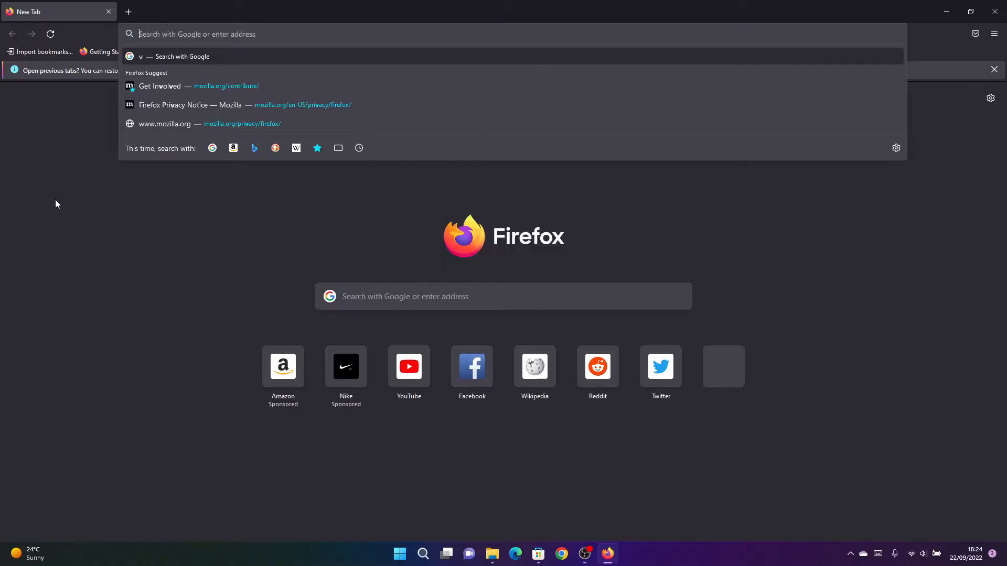
text(irtual)
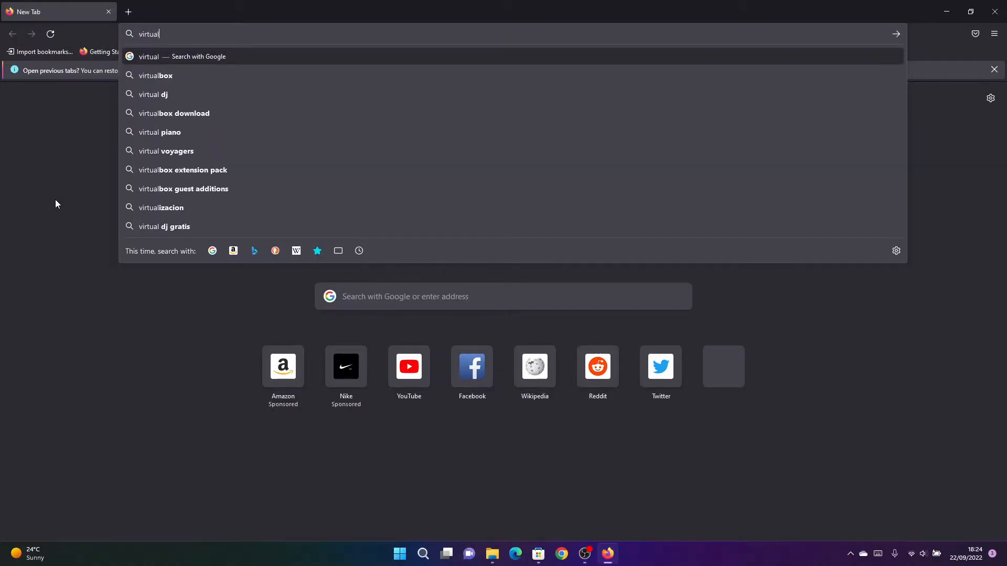
key(Down)
key(Return)
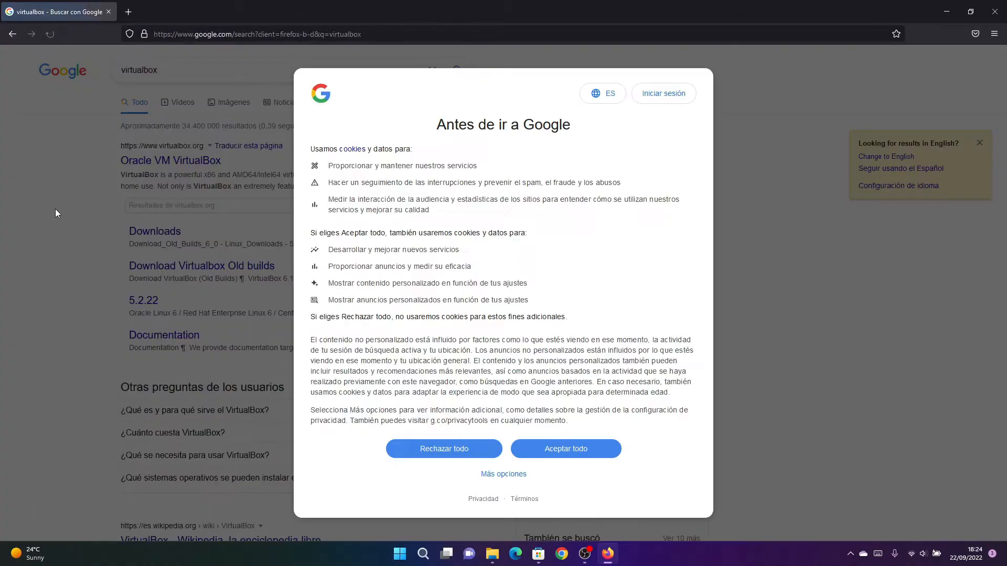
click(565, 449)
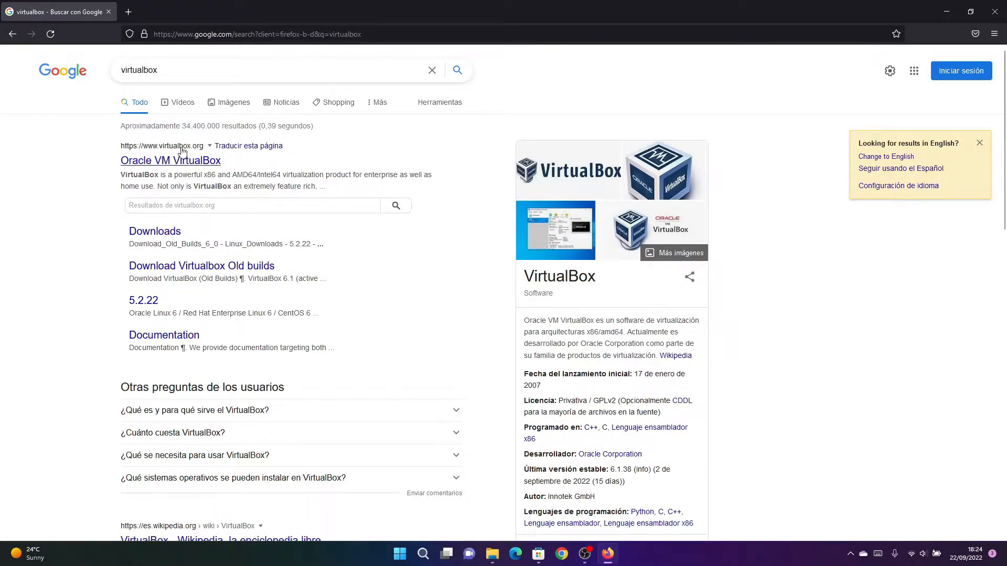
Open the Oracle VM VirtualBox website from the search results and go to its VirtualBox 6.1 download page.
click(152, 160)
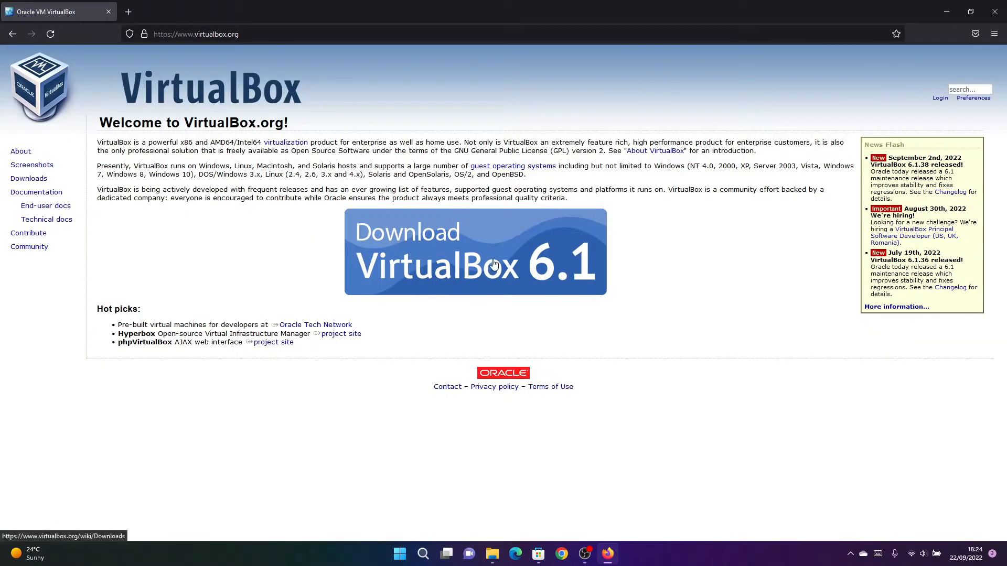
click(493, 265)
click(148, 246)
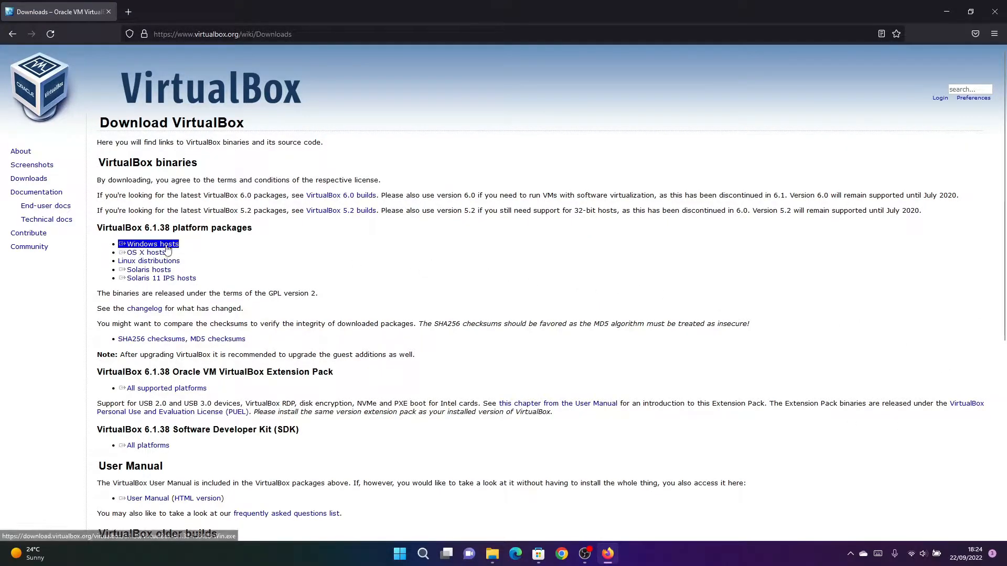
Start downloading the VirtualBox 6.1.38 package for Windows hosts, cancel it, and point out the Extension Pack for all supported platforms.
click(166, 245)
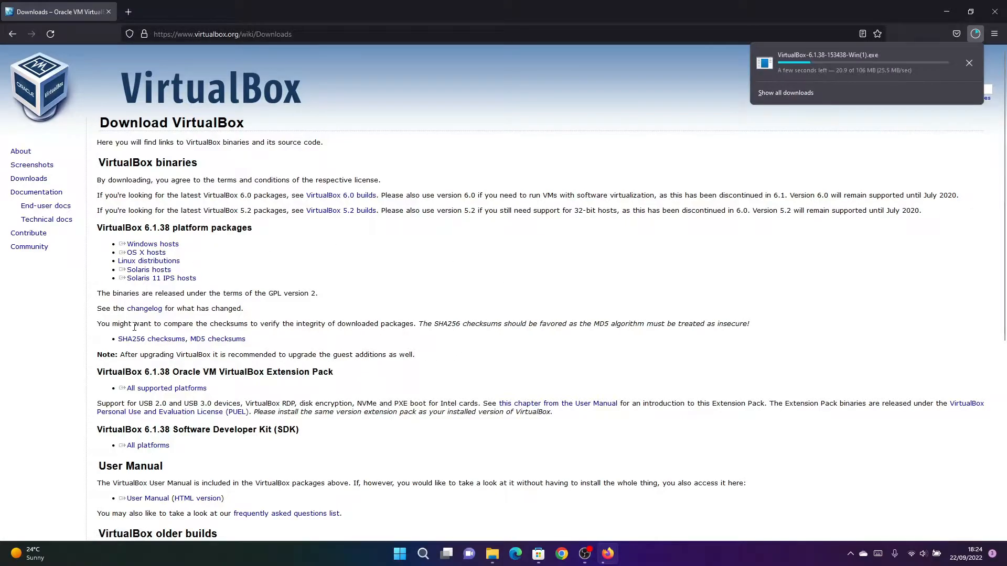
click(969, 63)
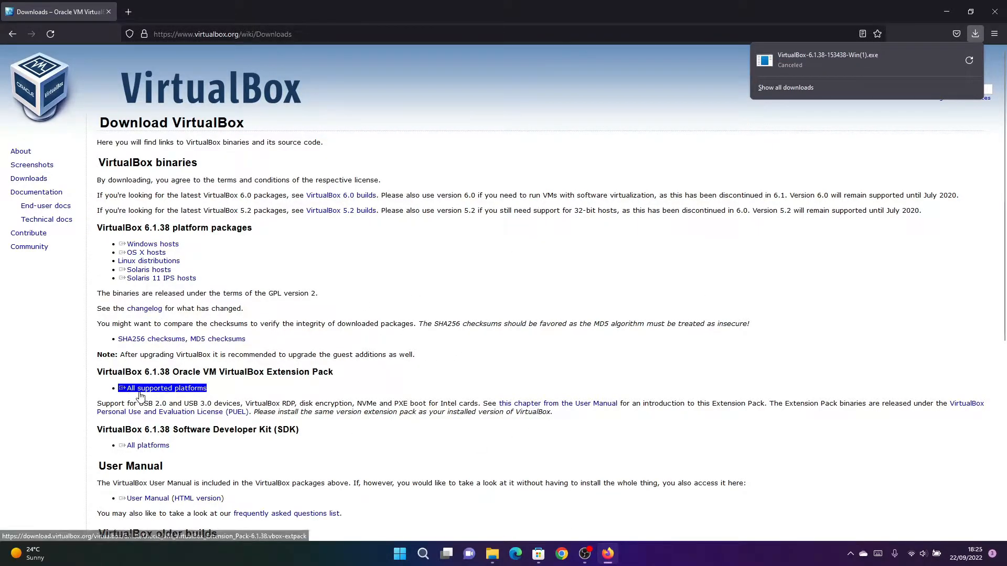
drag(227, 372, 318, 372)
click(184, 381)
Check the browser's full list of downloads, and close Firefox.
click(975, 34)
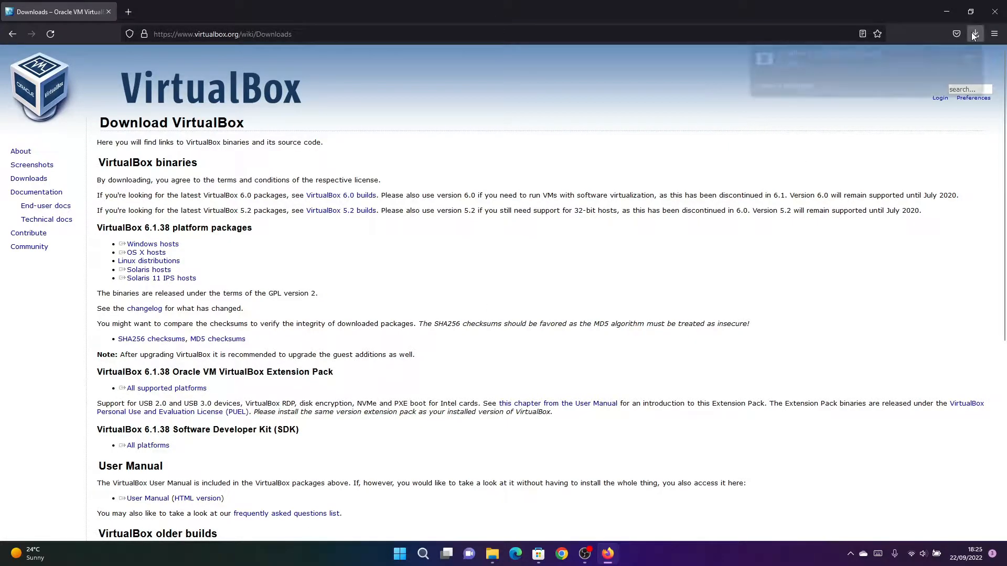
click(789, 95)
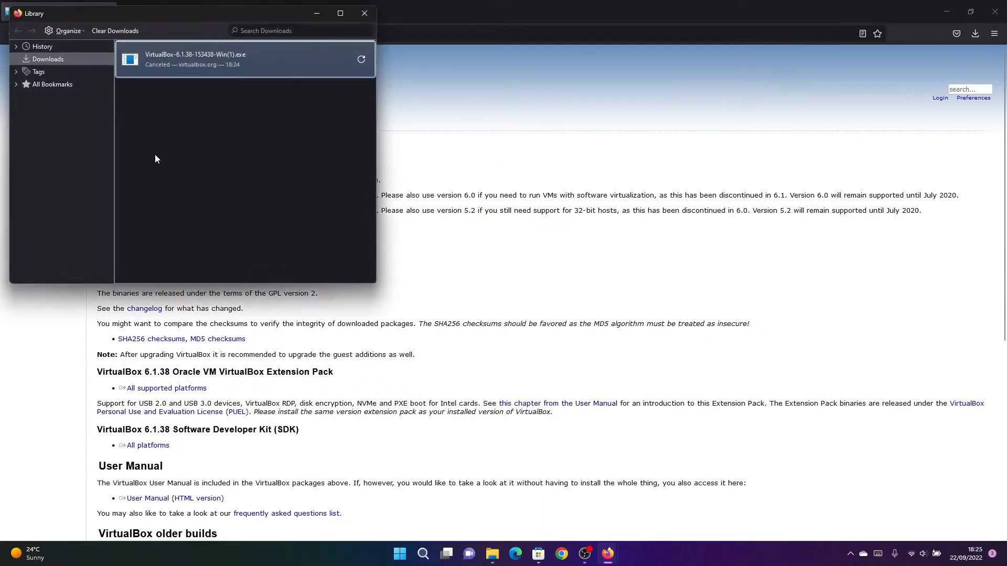
click(365, 13)
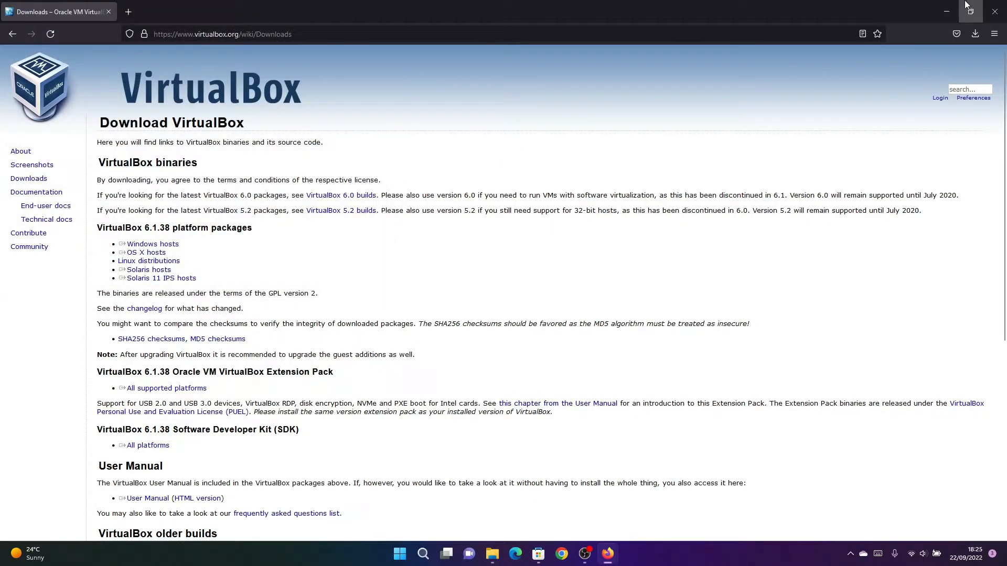
click(995, 12)
Run the VirtualBox-6.1.38-153438-Win.exe installer from the Downloads folder in File Explorer.
click(503, 553)
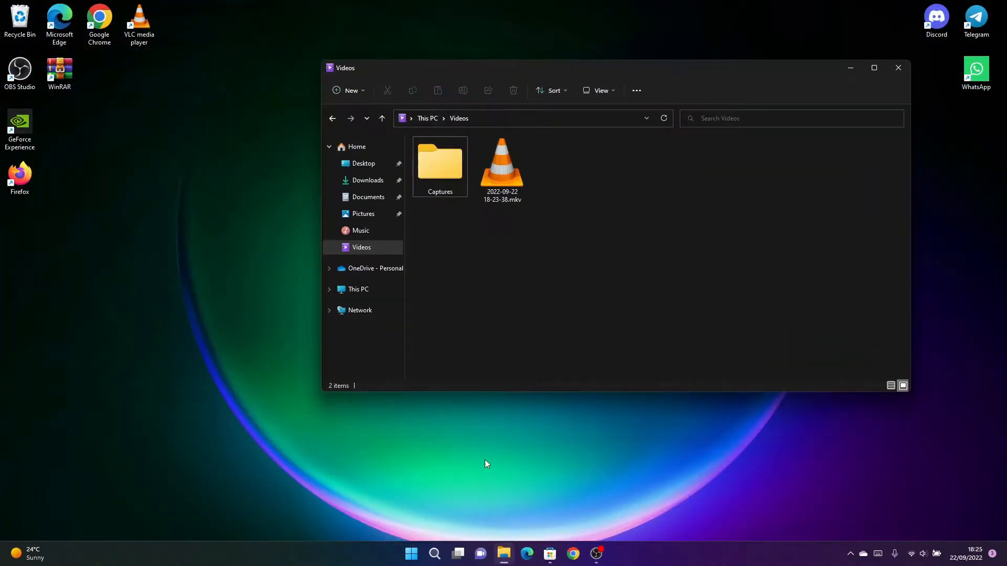
click(361, 184)
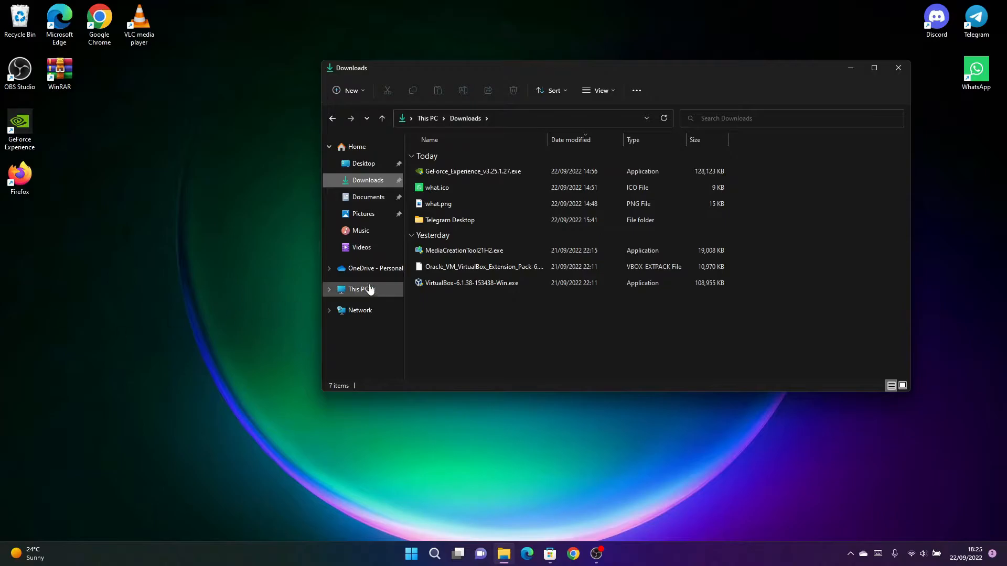
click(431, 283)
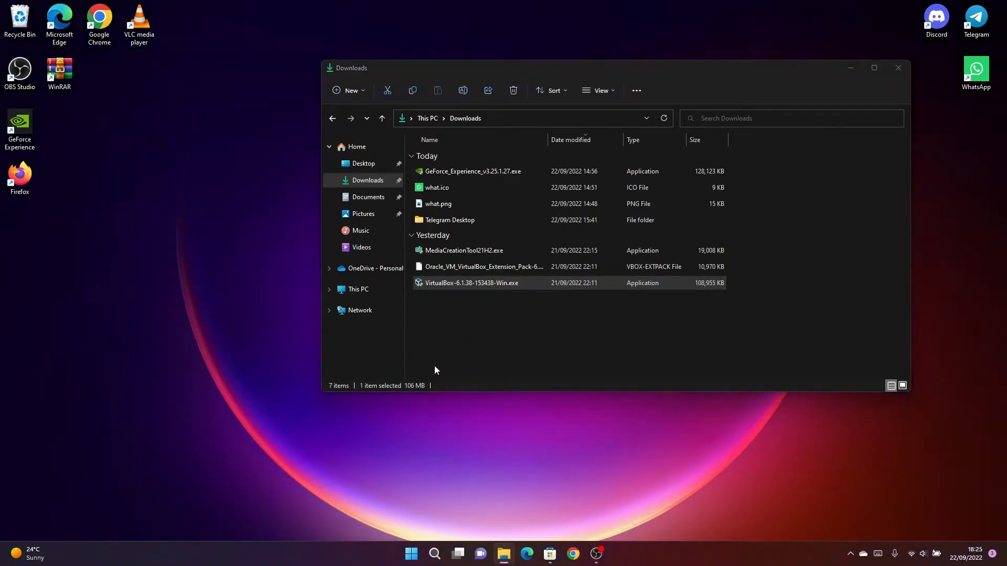
key(Return)
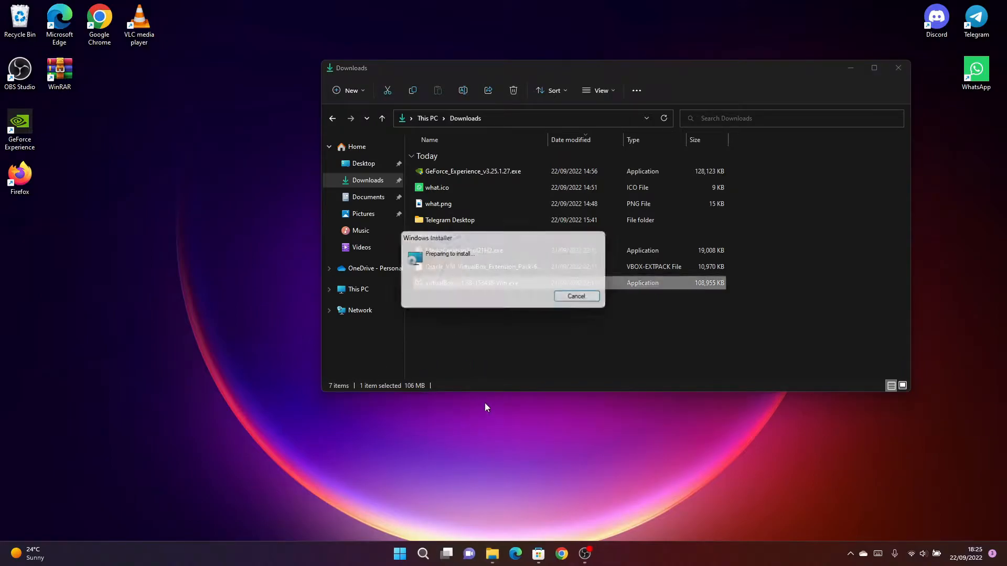
Continue to Custom Setup and set the entire VirtualBox Application feature to install on the local hard drive.
click(554, 359)
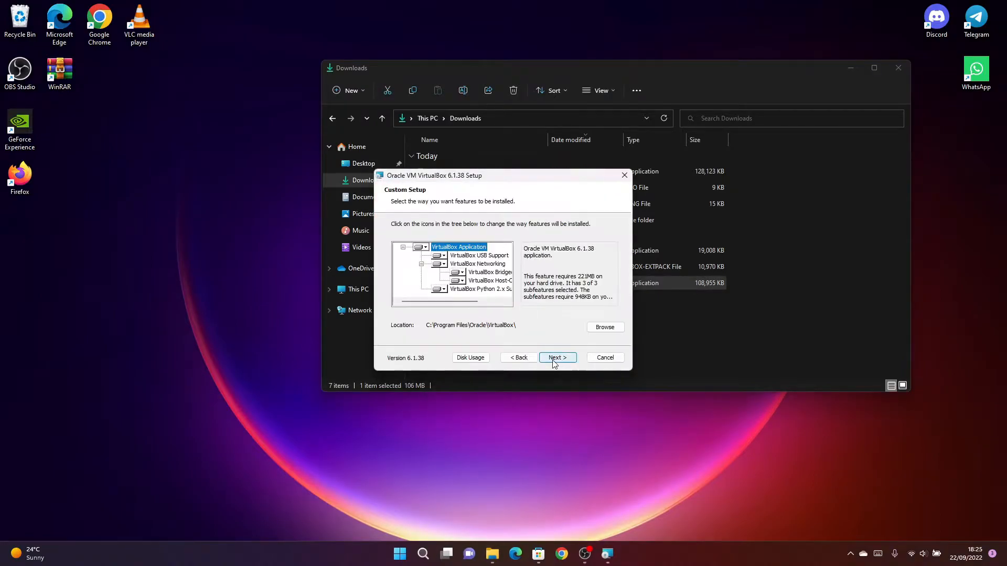
click(421, 247)
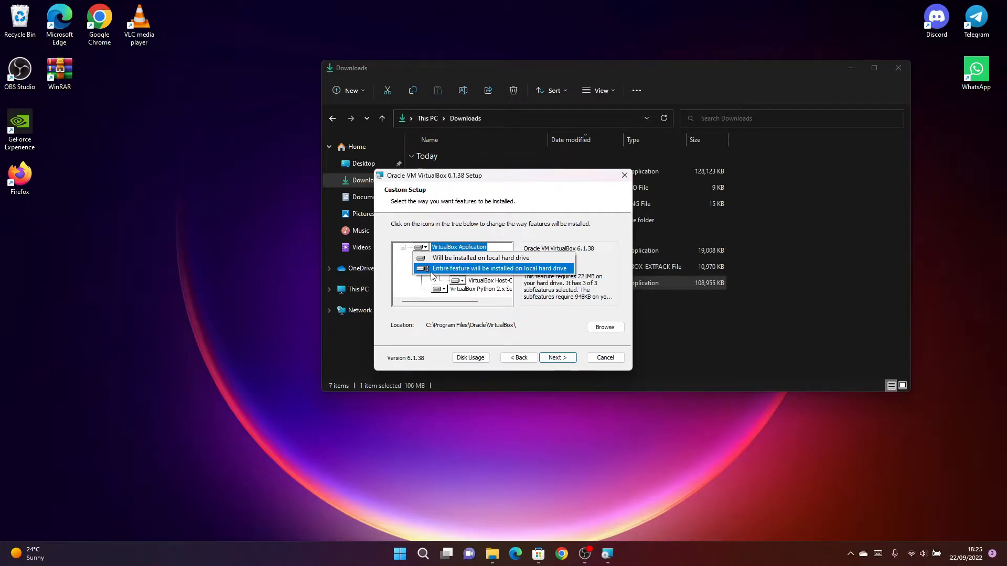
click(432, 269)
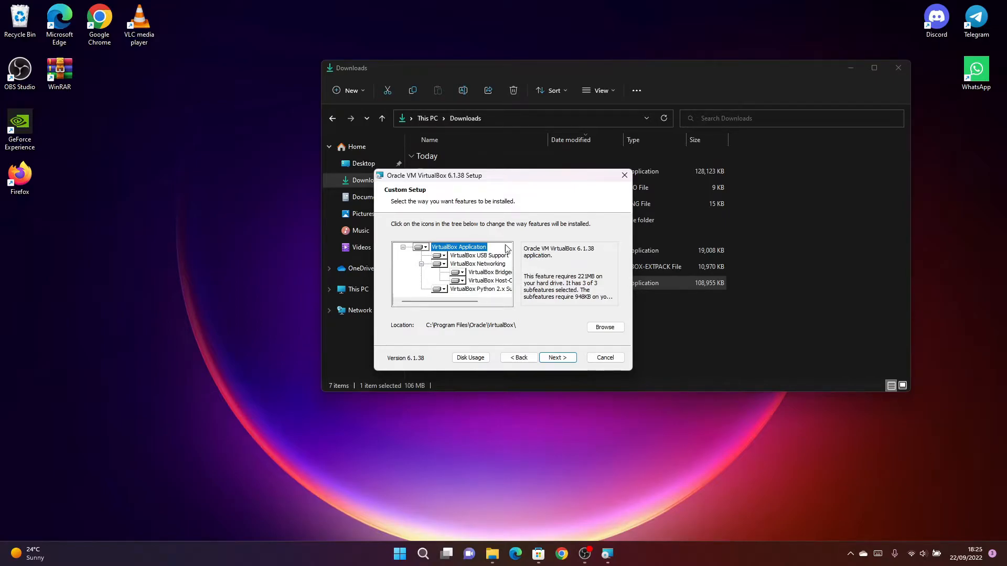
Install VirtualBox 6.1.38 with all shortcut options and its network interfaces, finish by starting it, and close the extra manager window.
click(546, 356)
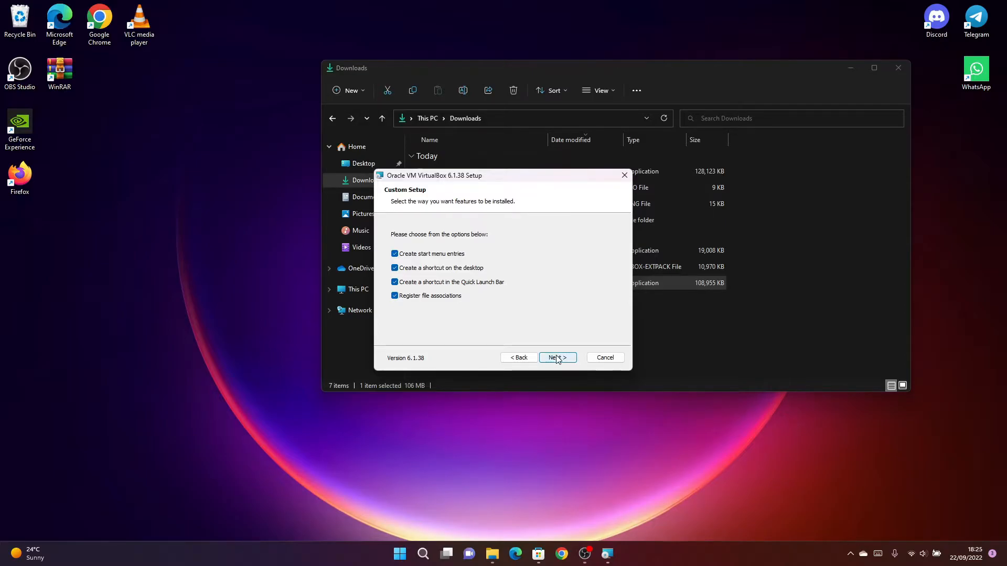
click(557, 358)
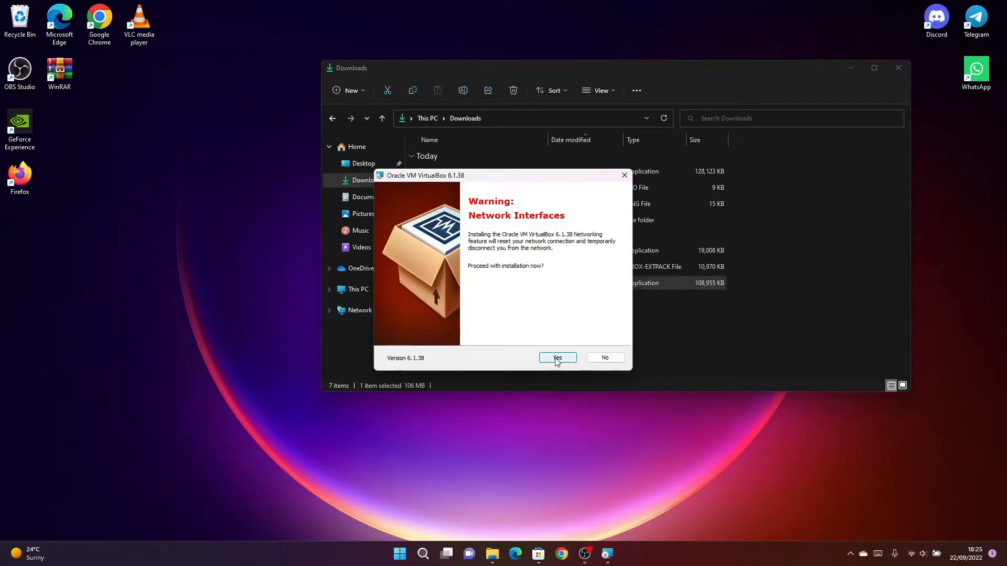
click(557, 358)
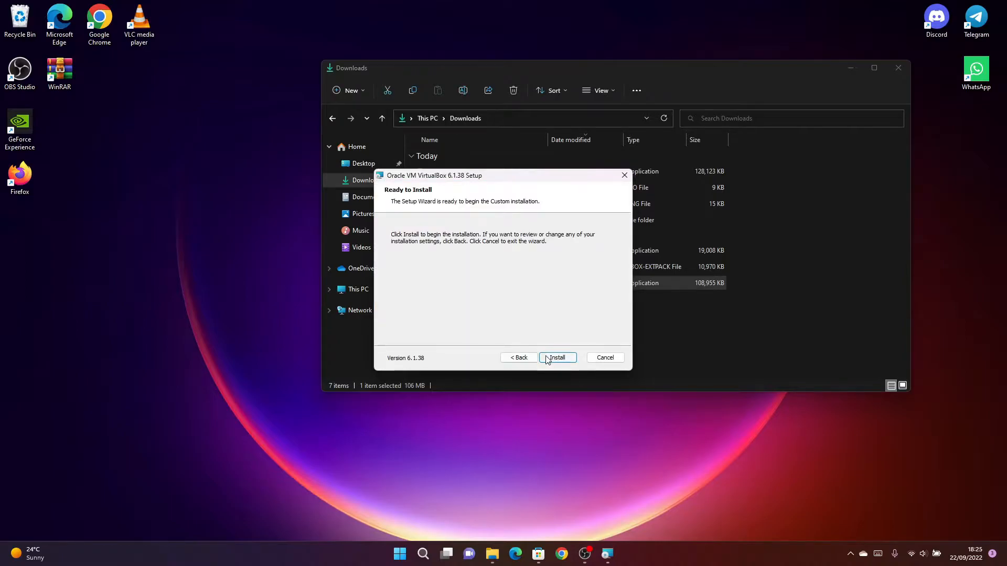
click(557, 359)
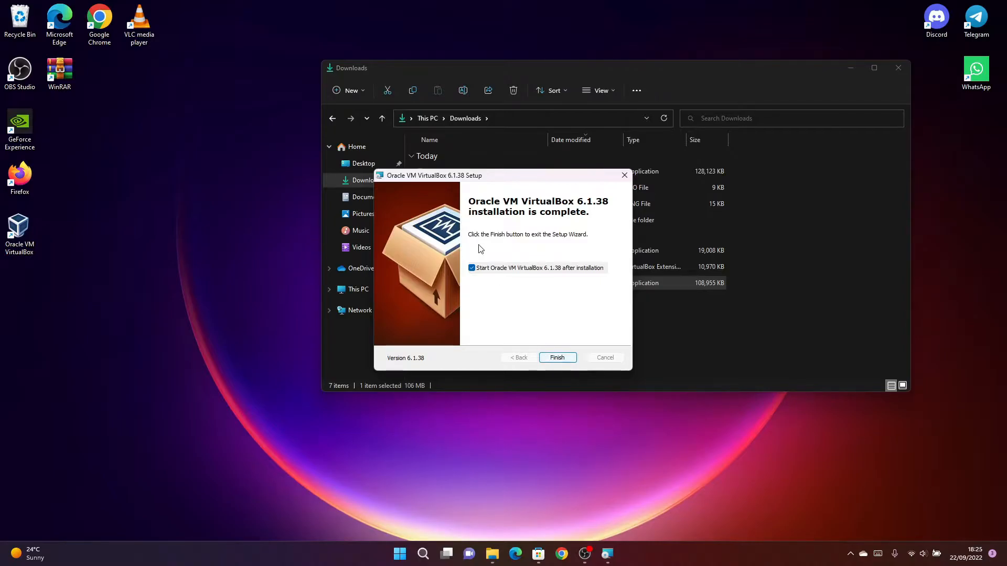
click(557, 357)
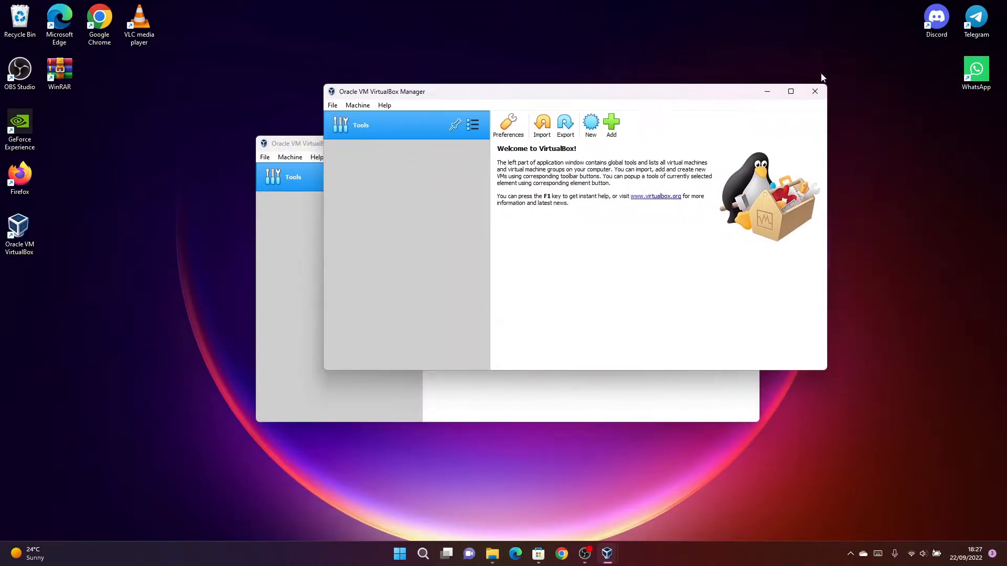
click(817, 95)
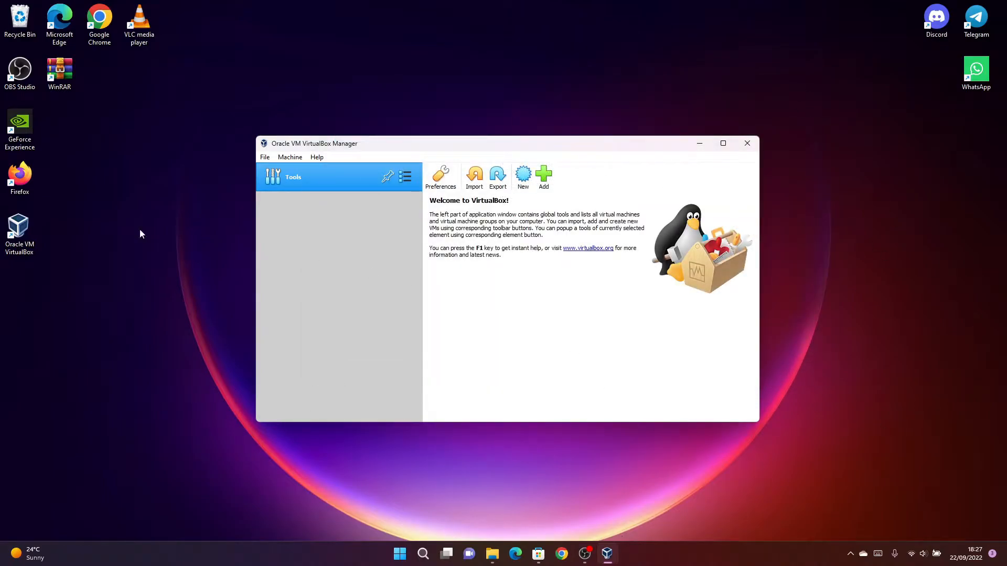
Try to install the Oracle VM VirtualBox Extension Pack 6.1.38 from the Downloads folder, and close both VirtualBox Manager windows.
click(492, 554)
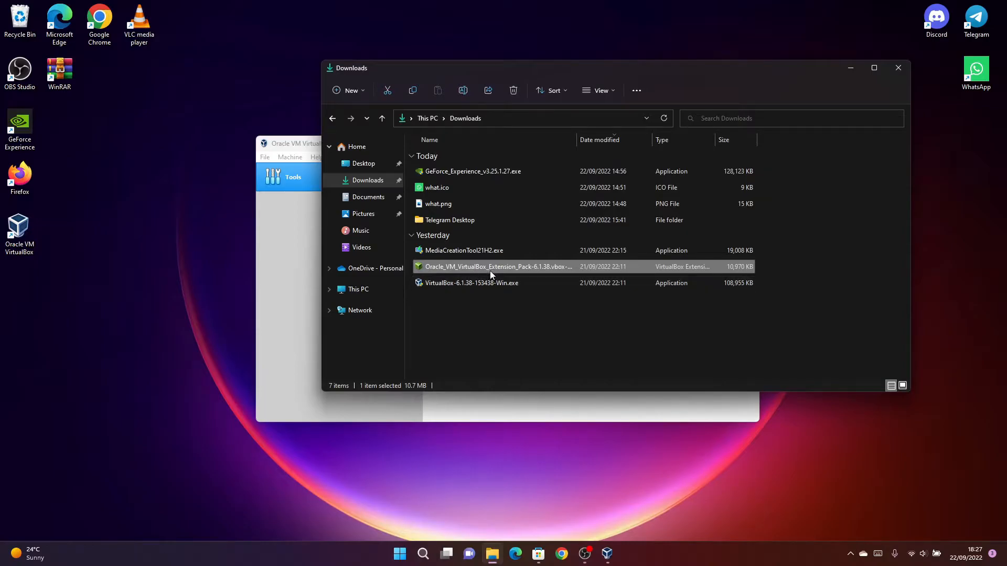
double_click(477, 268)
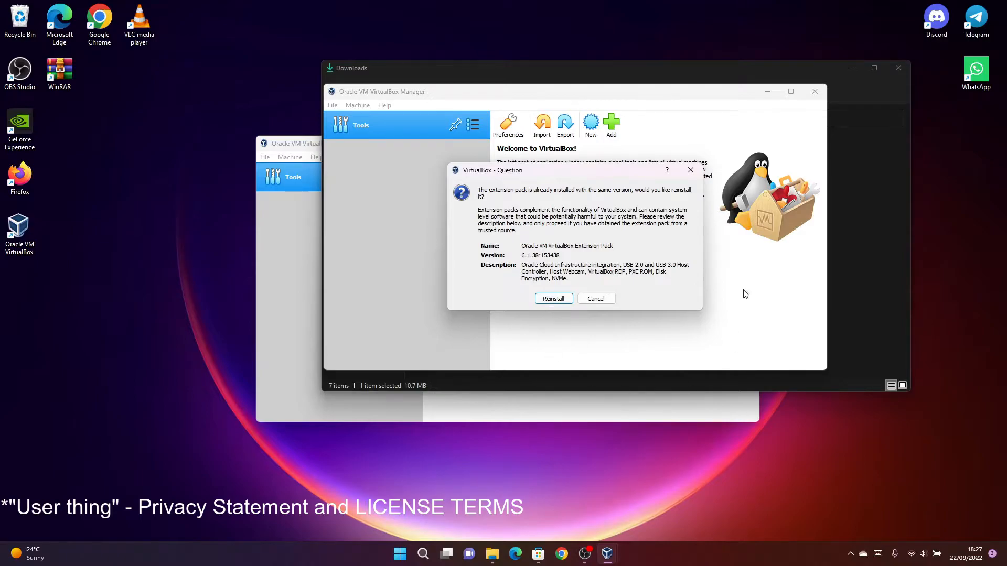
click(691, 170)
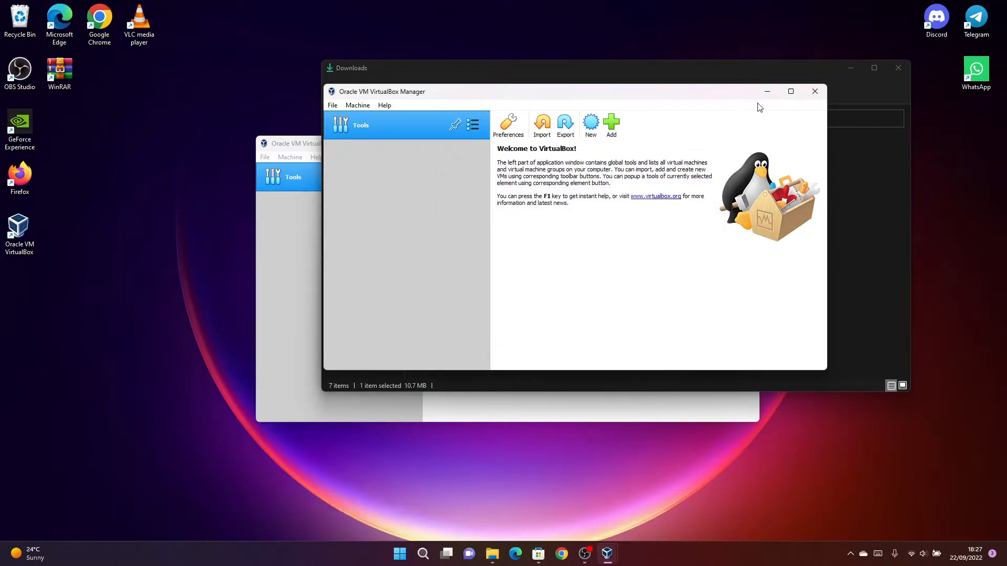
click(814, 93)
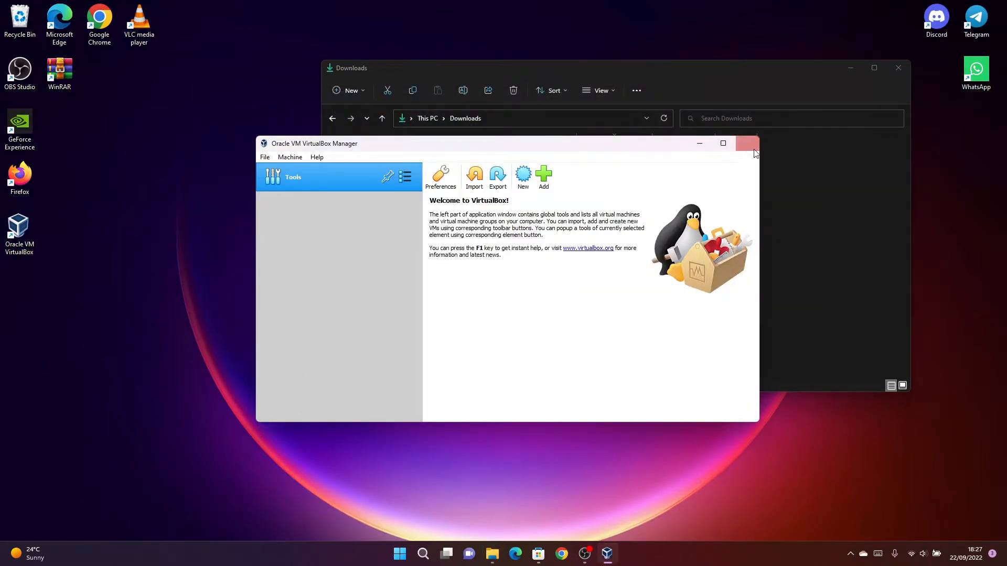
click(754, 148)
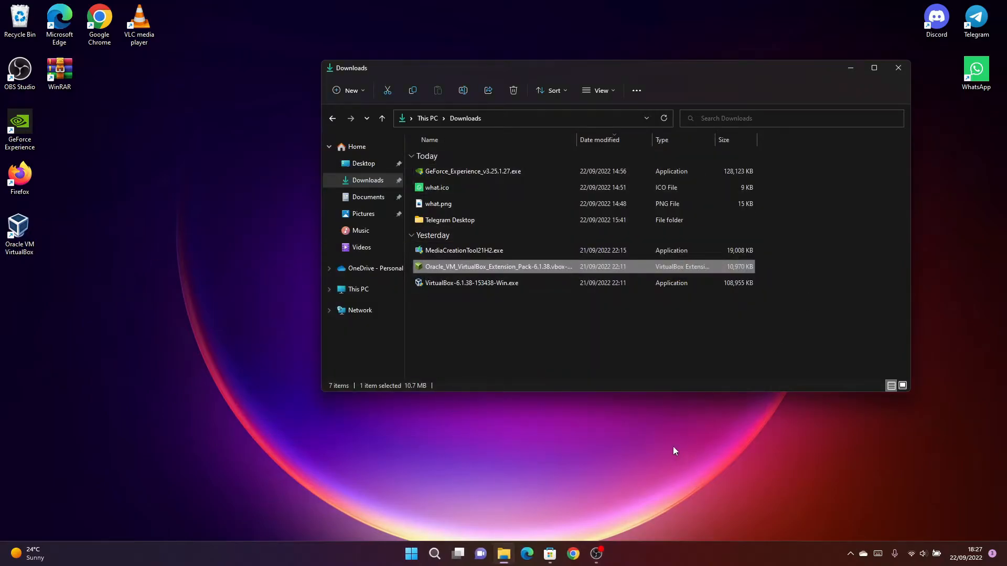
Open the ISO folder inside Documents to view the stored Windows disc images.
click(362, 199)
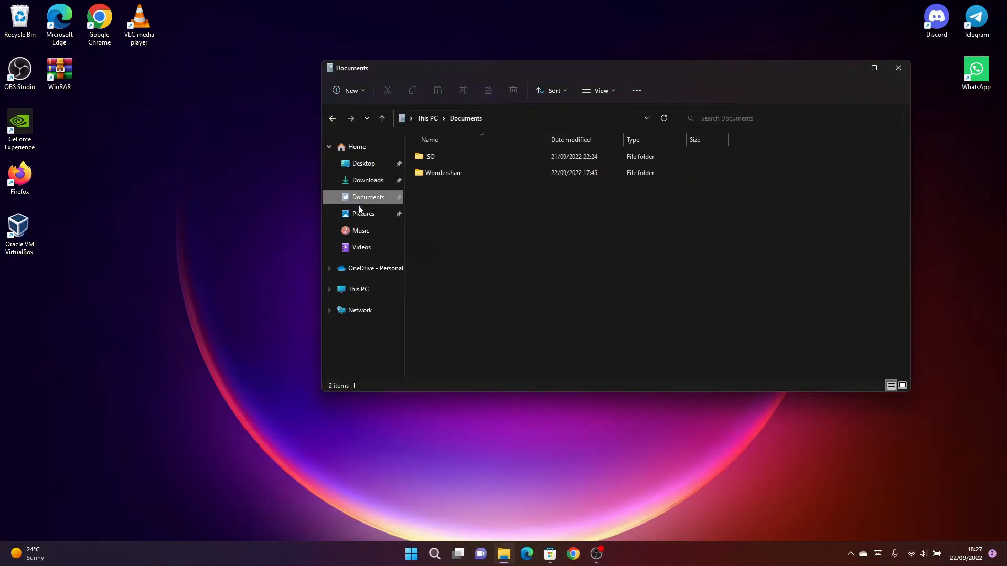
double_click(446, 159)
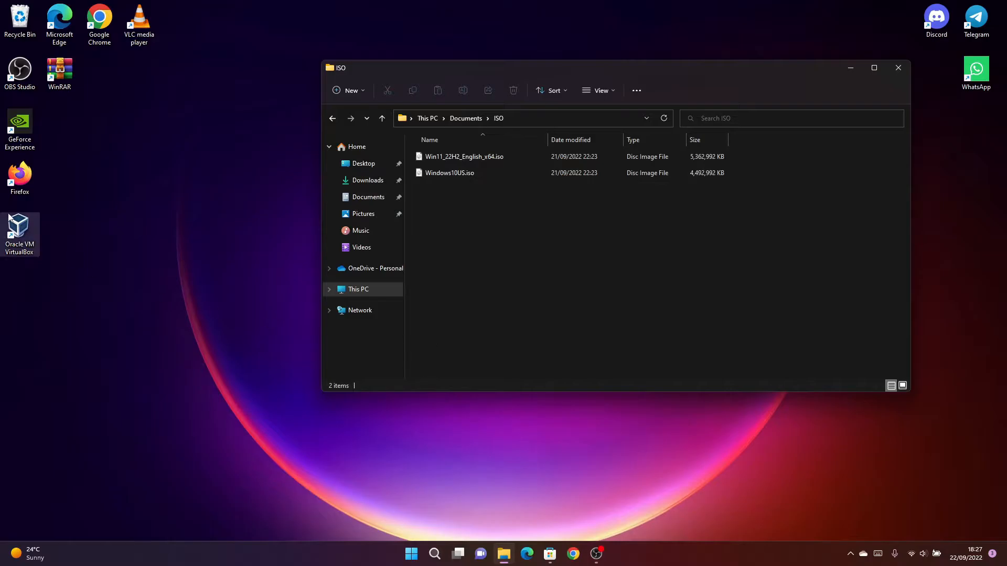
Switch to Firefox, dismiss the default-browser prompt and search Google for "windows 11 iso".
double_click(18, 173)
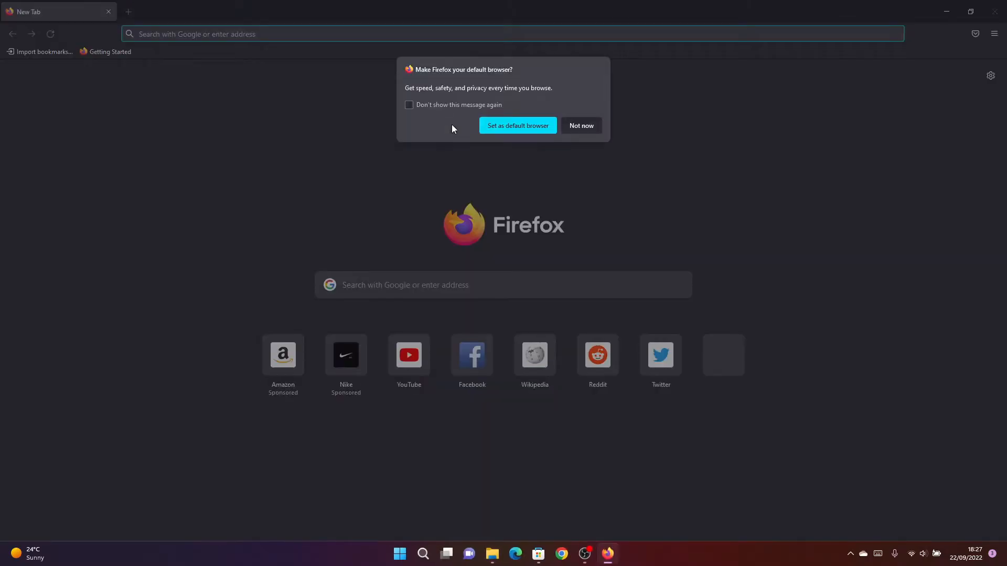
click(567, 125)
text(wi)
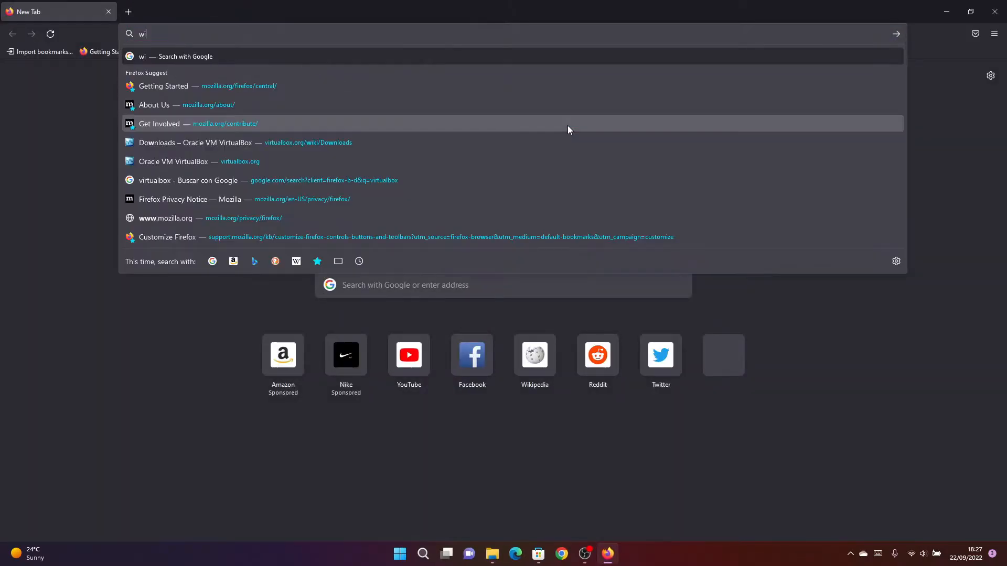
text(ndwos 1)
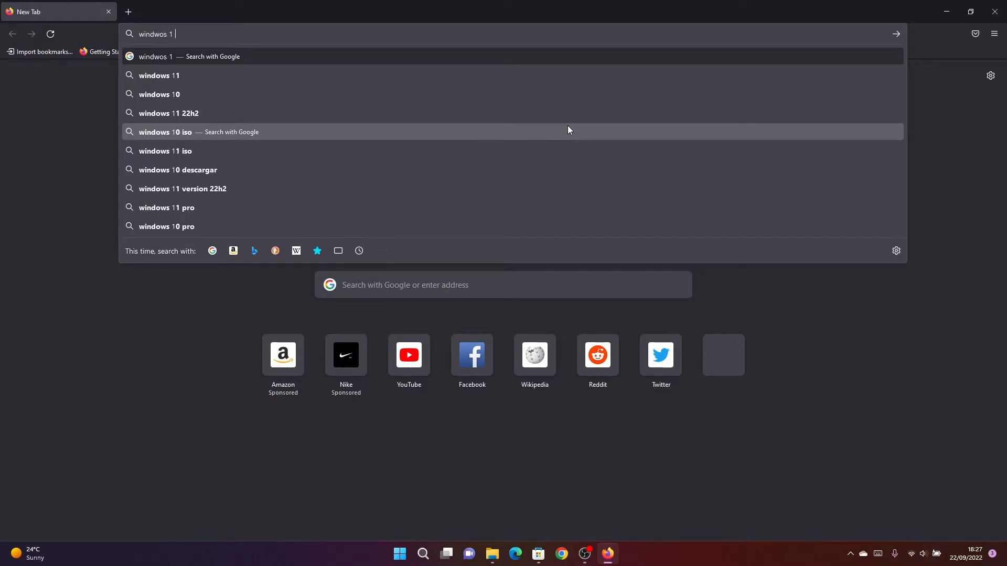
key(Down)
text(iso)
key(Return)
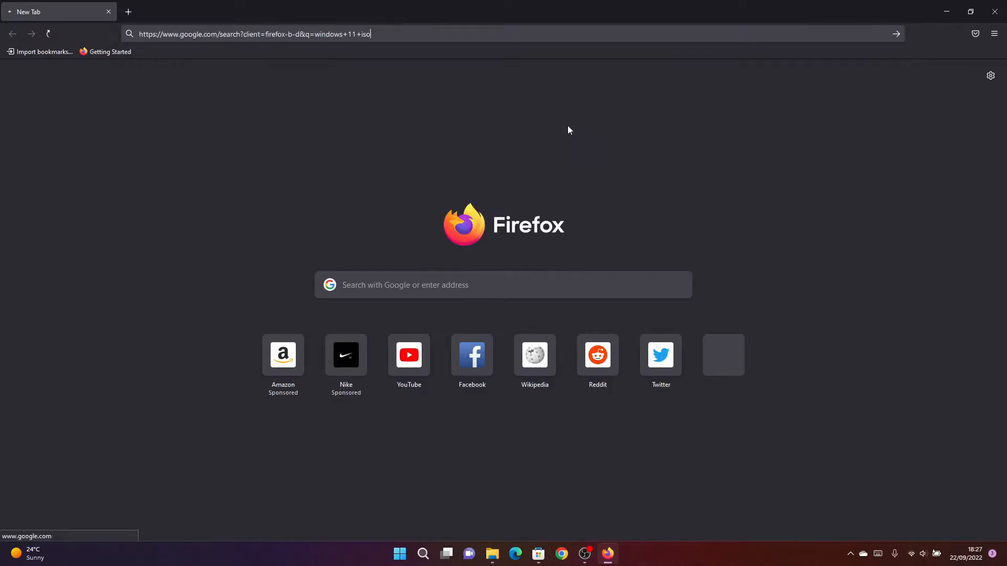
Open Microsoft's English Download Windows 11 page from the search results.
click(234, 171)
key(alt+Left)
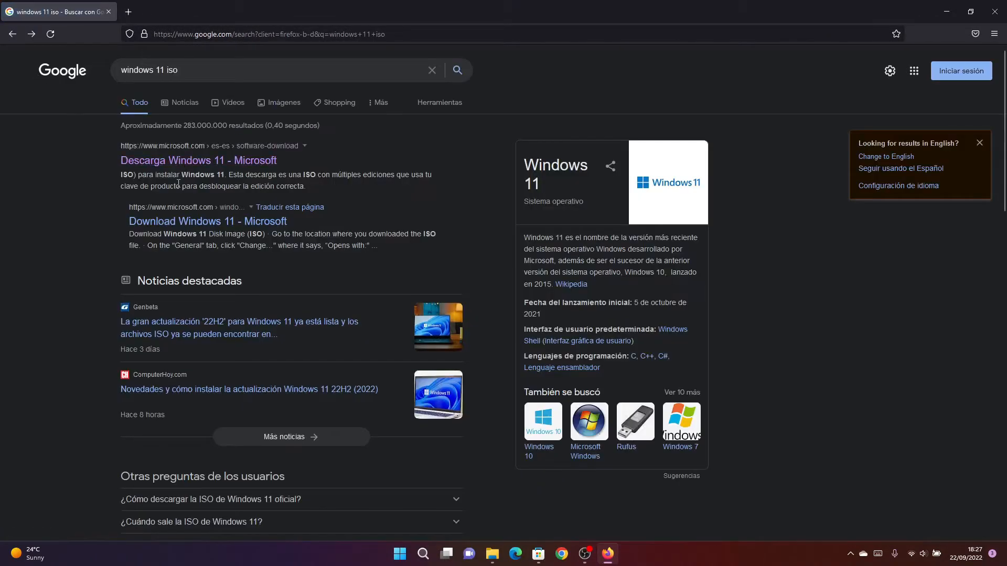
click(189, 221)
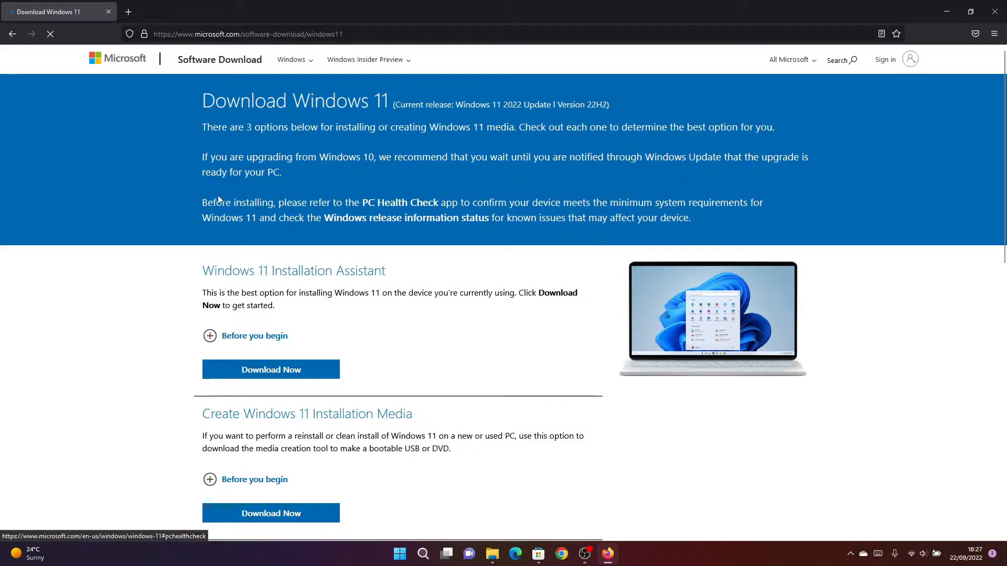
Select Windows 11 (multi-edition ISO) in the Disk Image (ISO) section and request its download.
scroll(337, 333, down, 4)
scroll(309, 344, down, 2)
click(306, 311)
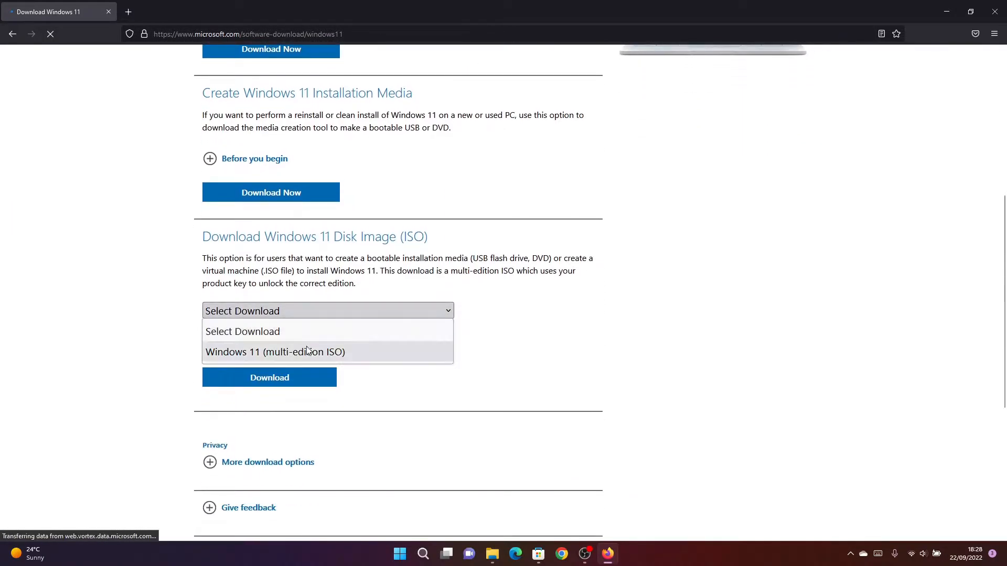
click(281, 353)
click(303, 378)
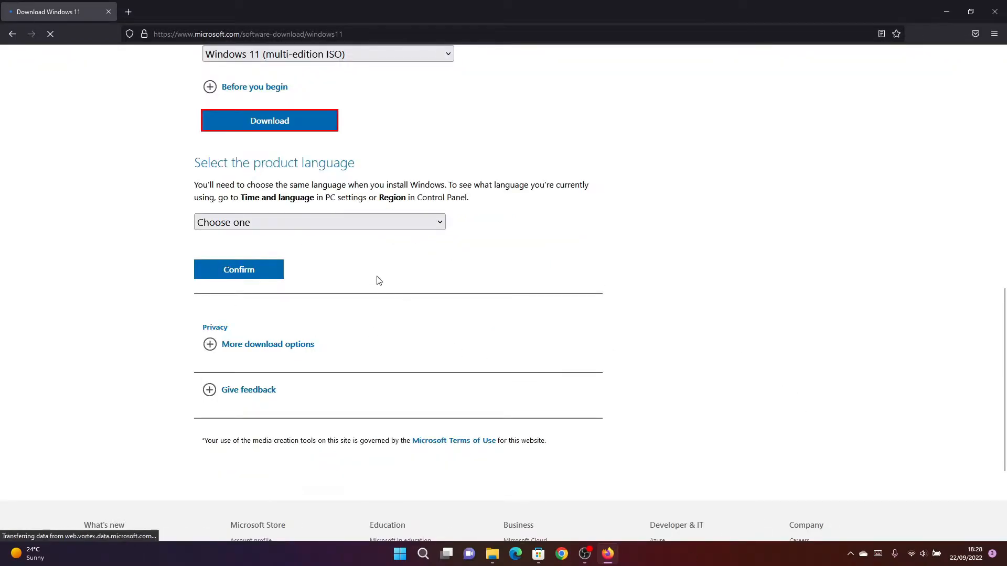
Choose English (United States) as the Windows 11 product language and confirm it to get the 64-bit download link.
click(338, 224)
scroll(310, 361, down, 8)
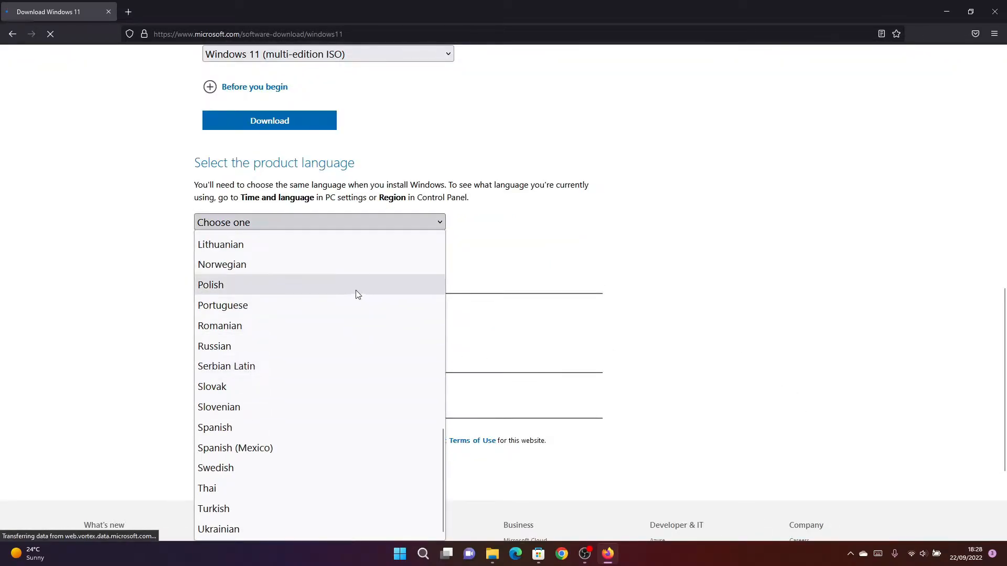
scroll(351, 294, up, 8)
click(247, 446)
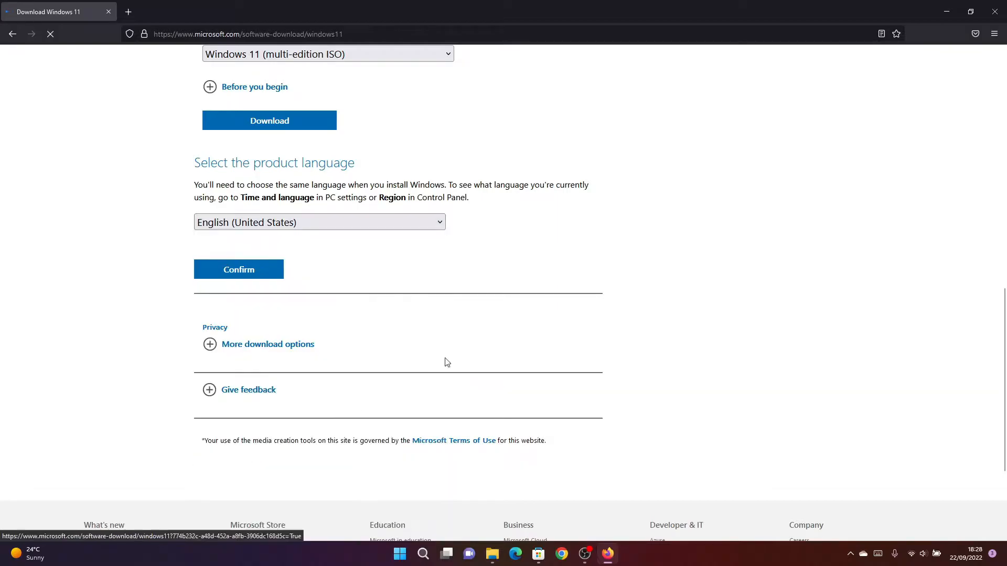
click(207, 277)
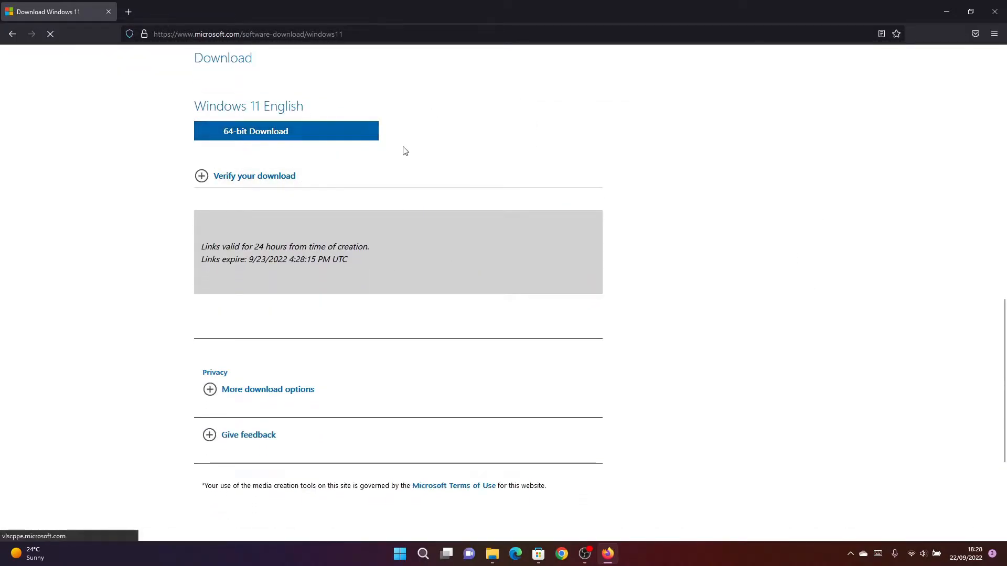
scroll(546, 481, up, 5)
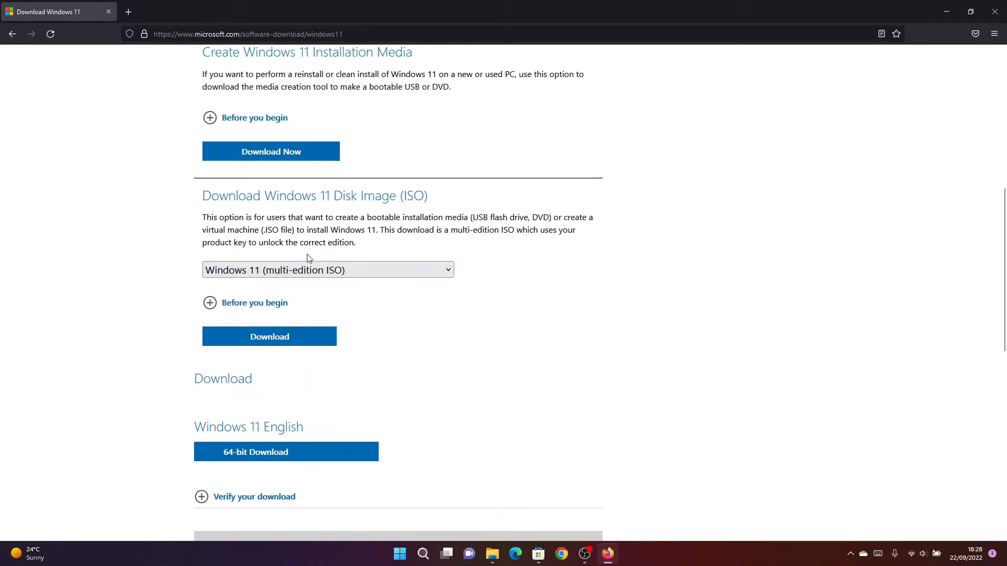
Replace the Windows 11 page with a new tab and search for "windows 10 iso".
key(ctrl+t)
click(108, 11)
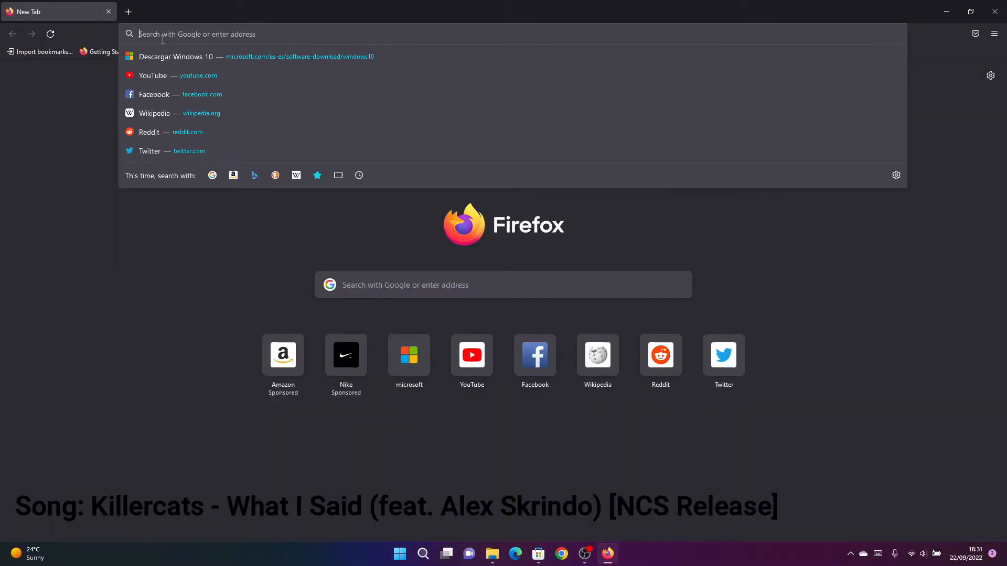
text(windows)
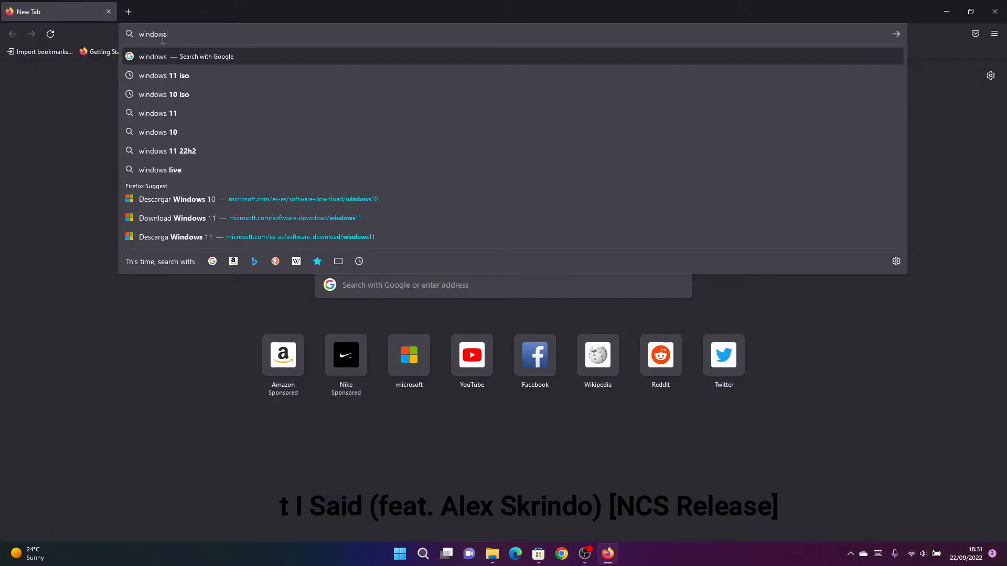
key(Down)
key(Down)
key(Return)
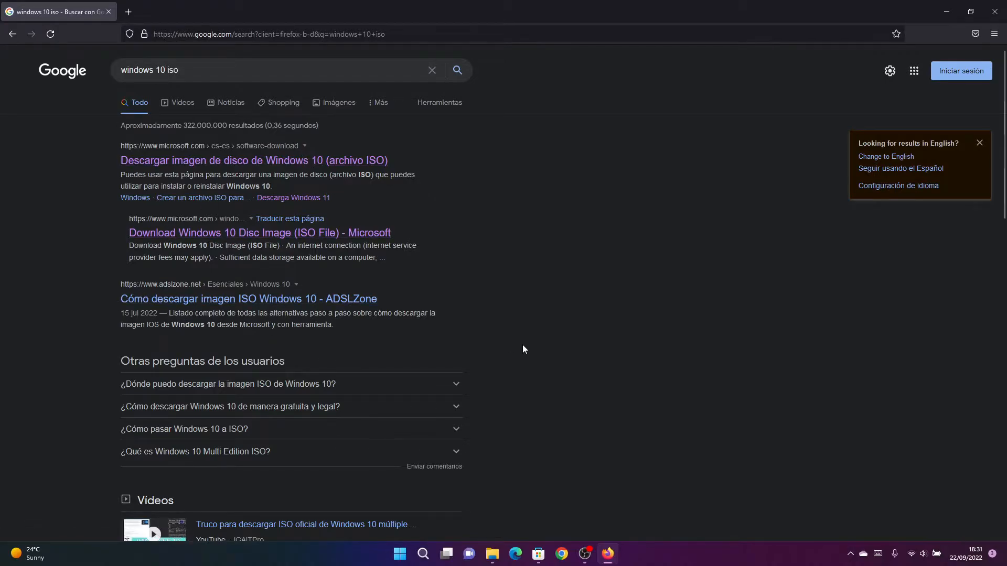
Open Microsoft's English Windows 10 disc image (ISO file) download page from the search results.
scroll(522, 345, down, 4)
scroll(472, 446, up, 4)
click(258, 243)
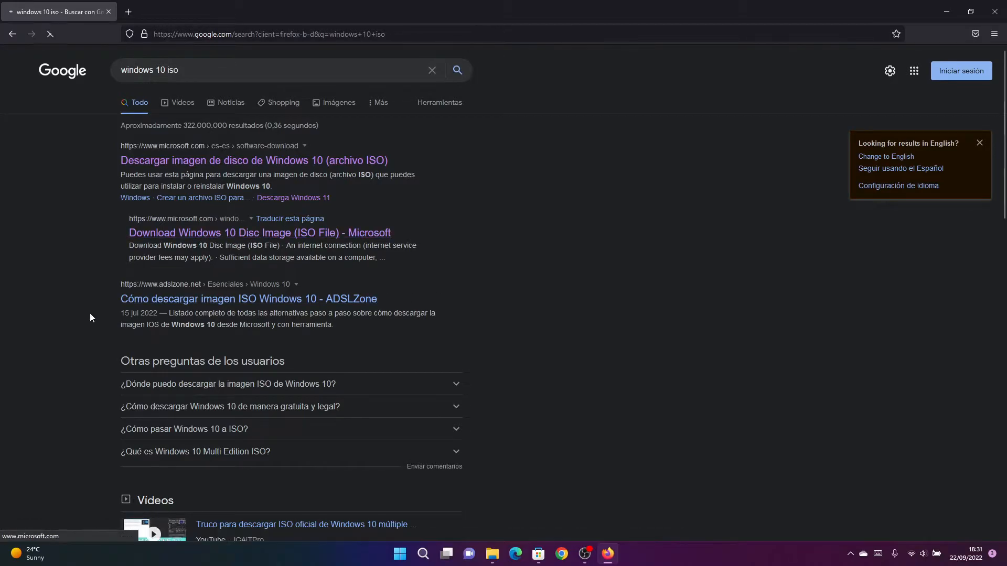
Download the media creation tool offered under Create Windows 10 installation media and show it in the Downloads folder.
scroll(374, 304, down, 2)
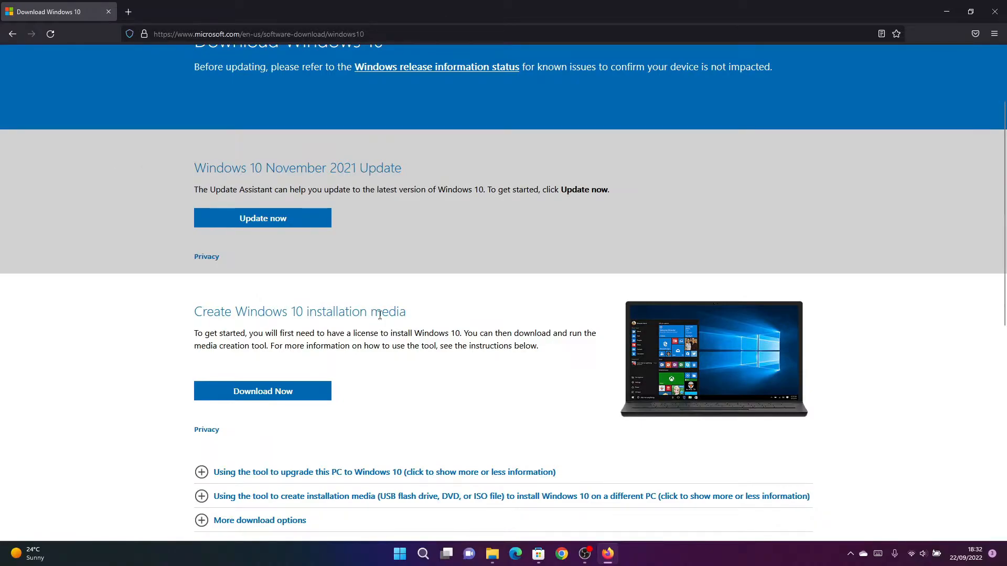
scroll(494, 218, down, 2)
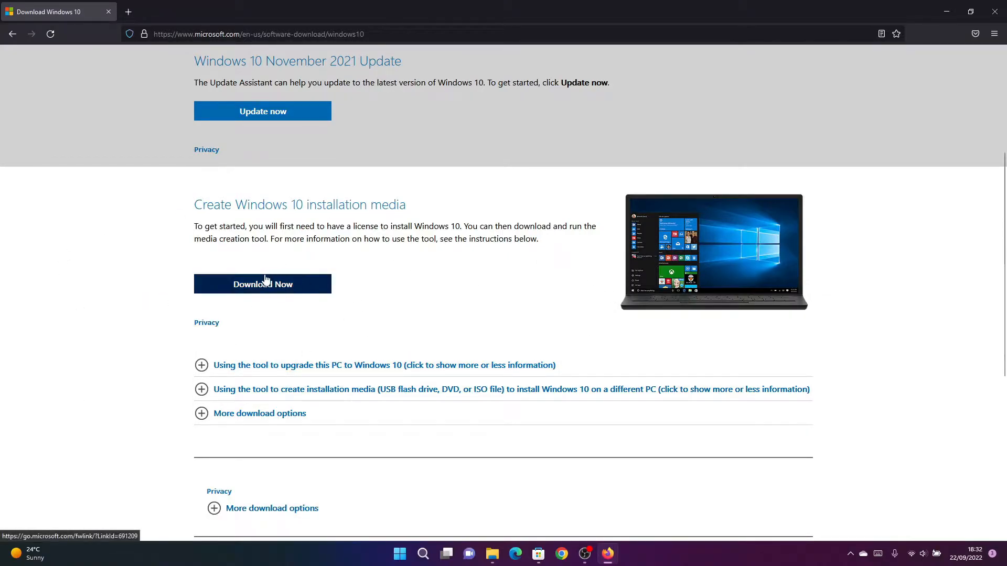
click(493, 553)
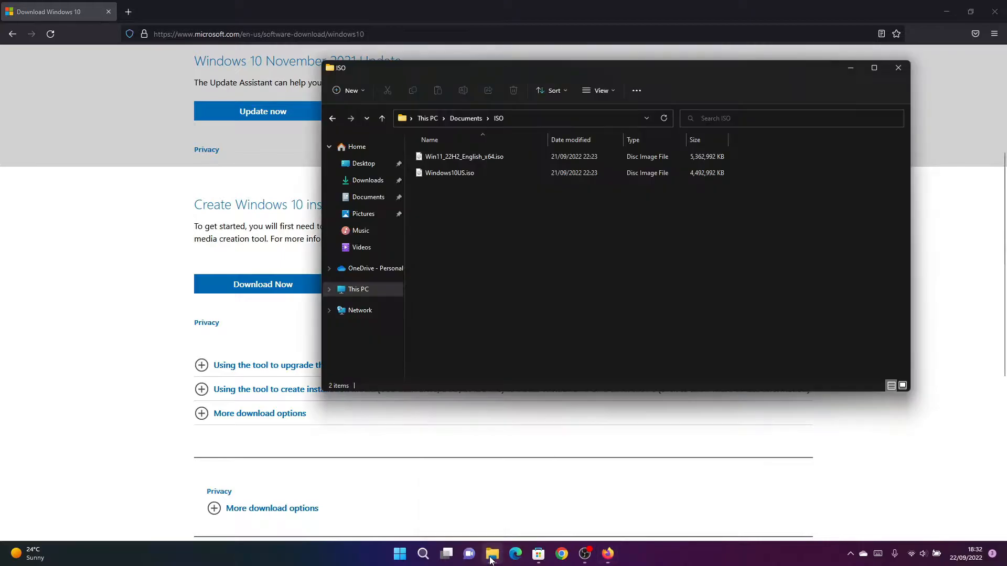
click(240, 284)
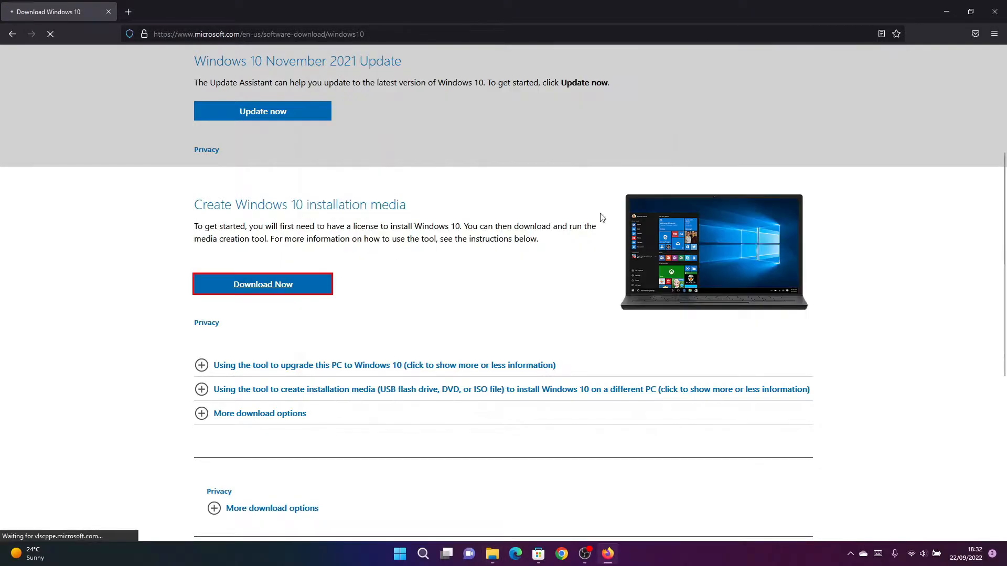
click(965, 60)
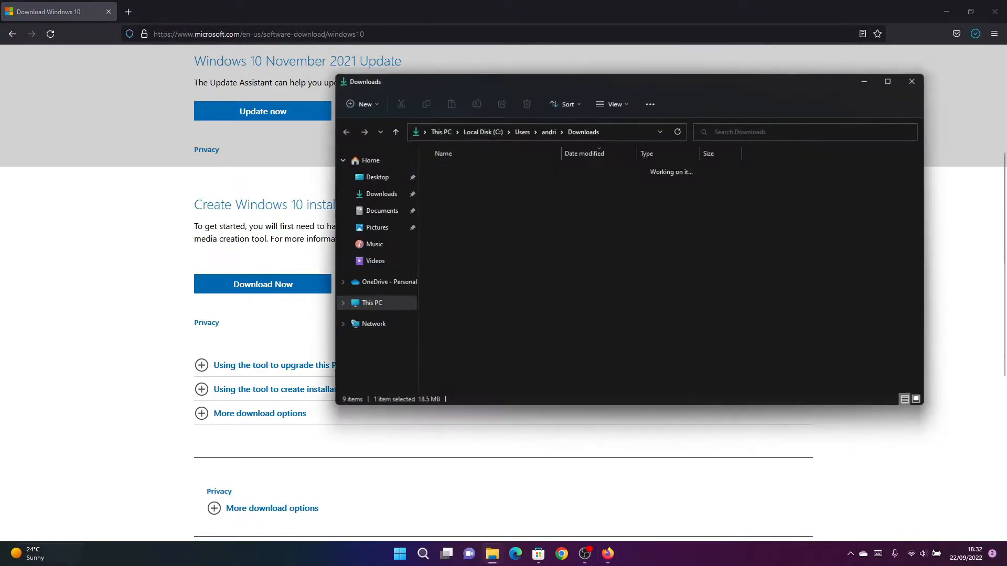
Permanently delete the newly downloaded media creation tool files from the Downloads folder.
drag(753, 198, 682, 178)
key(shift+Delete)
key(Return)
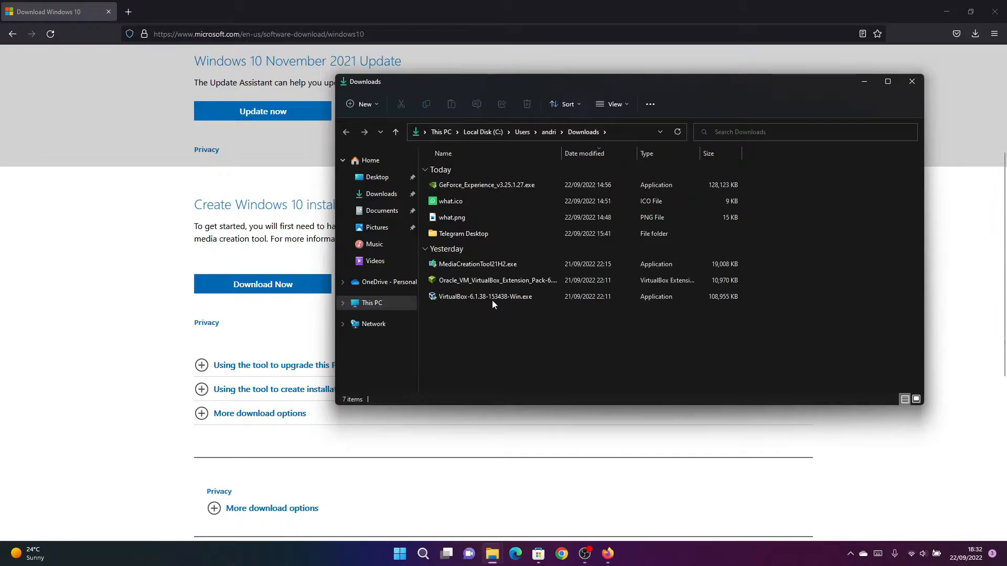
Run MediaCreationTool21H2.exe from Downloads, minimize the File Explorer and Firefox windows, and accept the license terms.
double_click(489, 262)
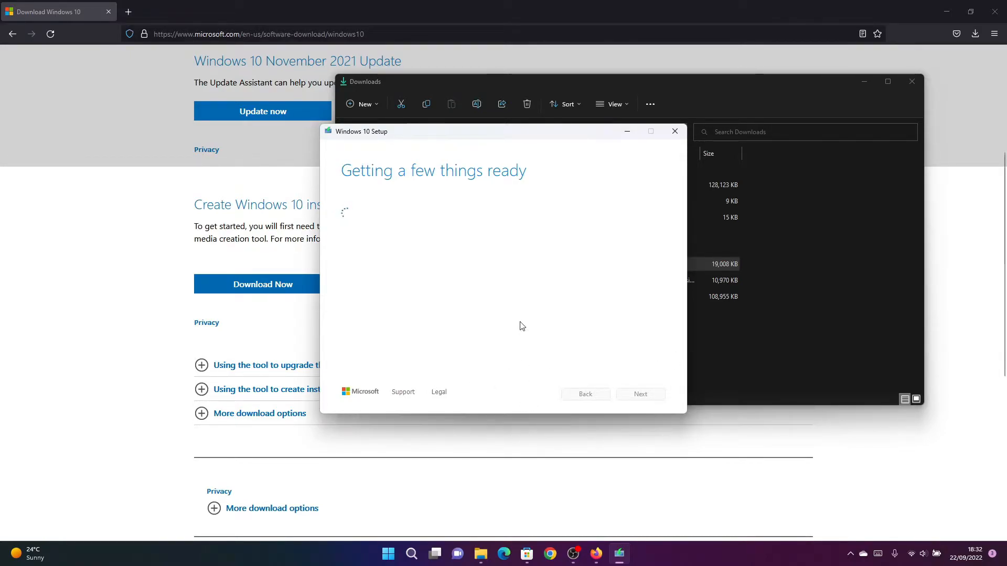
click(858, 83)
click(859, 84)
click(947, 11)
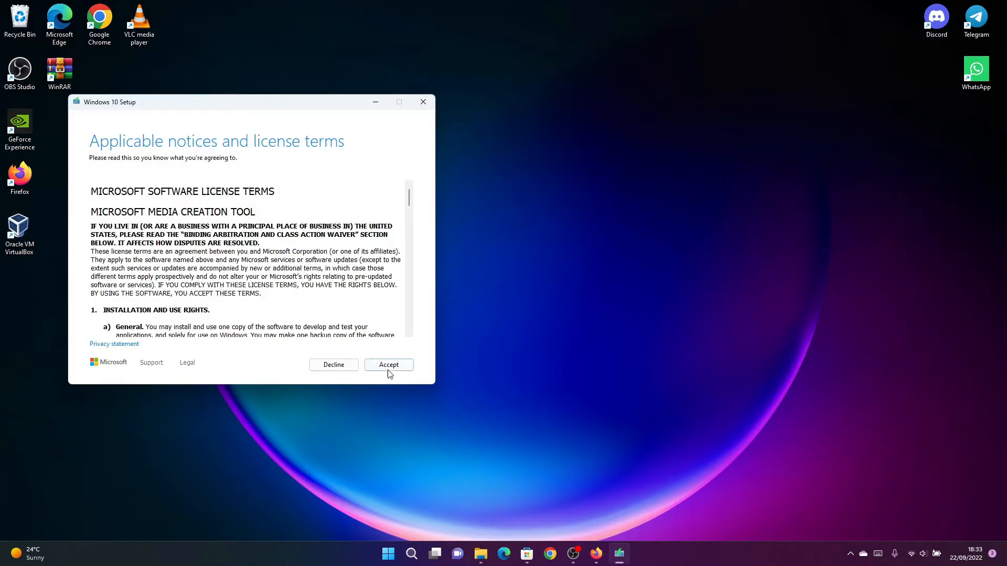
click(388, 367)
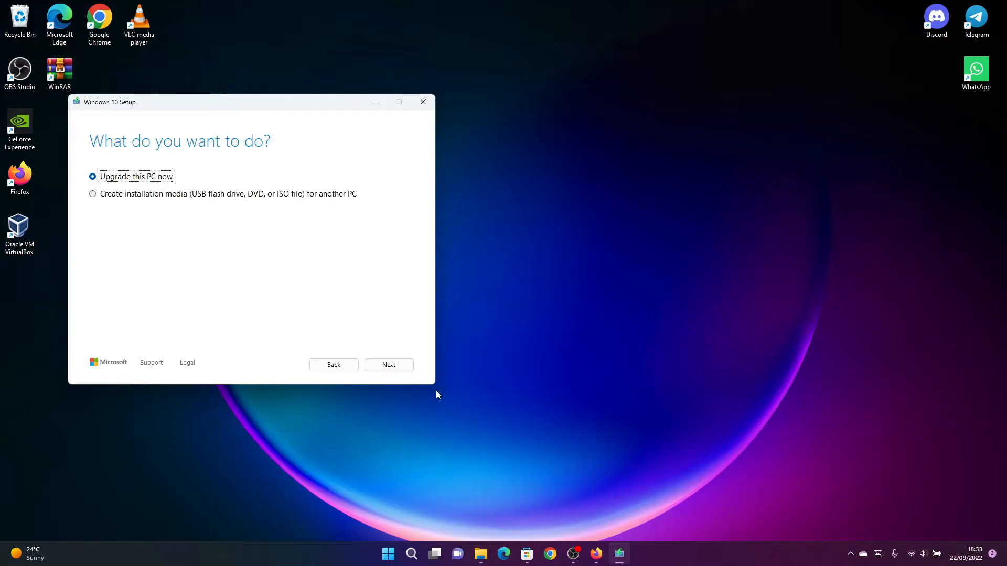
Choose to create installation media (USB flash drive, DVD, or ISO file) for another PC and continue.
click(94, 194)
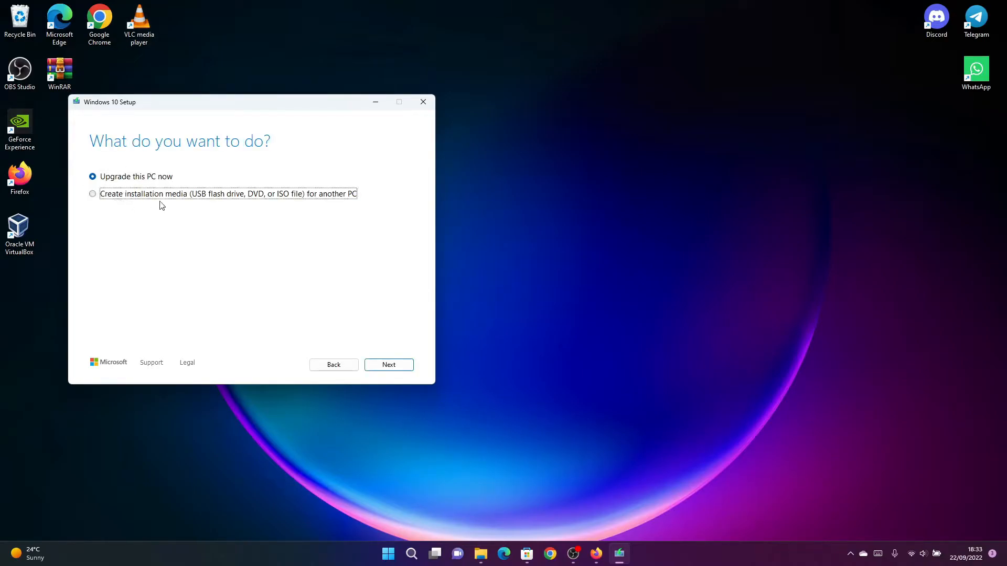
click(187, 197)
click(385, 366)
Turn off the recommended options, keep English (United States) and Windows 10, choose 64-bit (x64) architecture, and continue.
click(184, 269)
click(184, 186)
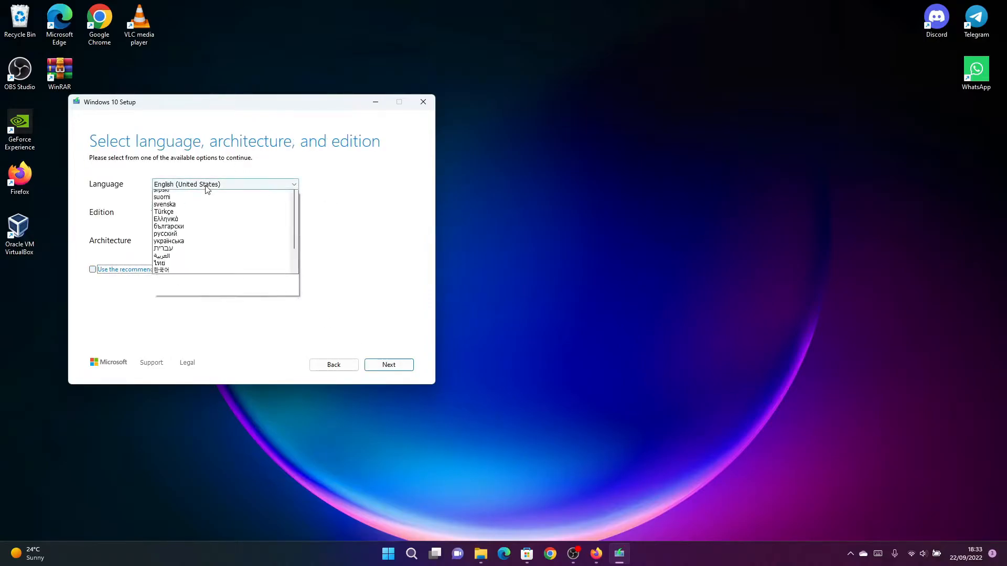
click(323, 229)
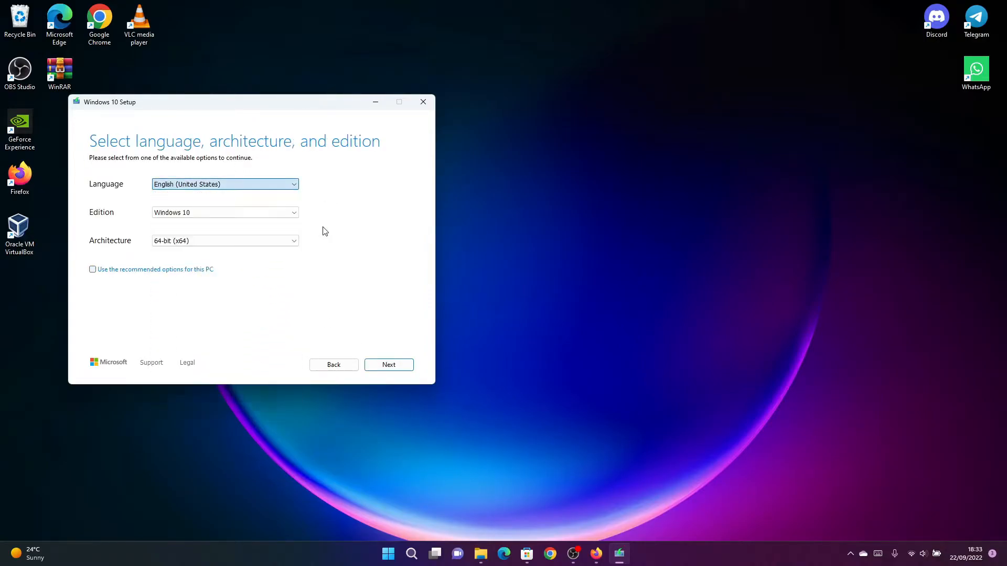
click(242, 217)
click(242, 217)
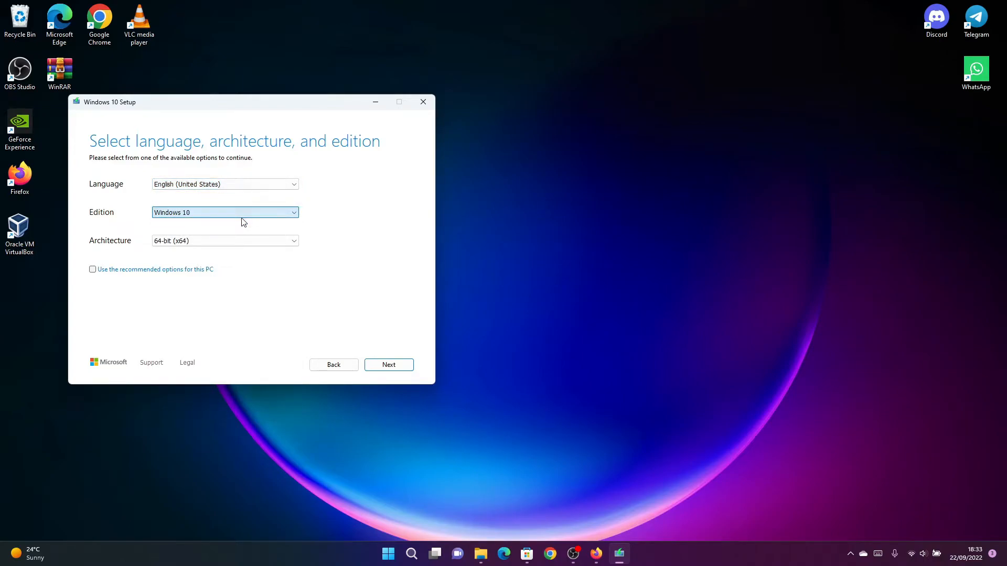
click(181, 243)
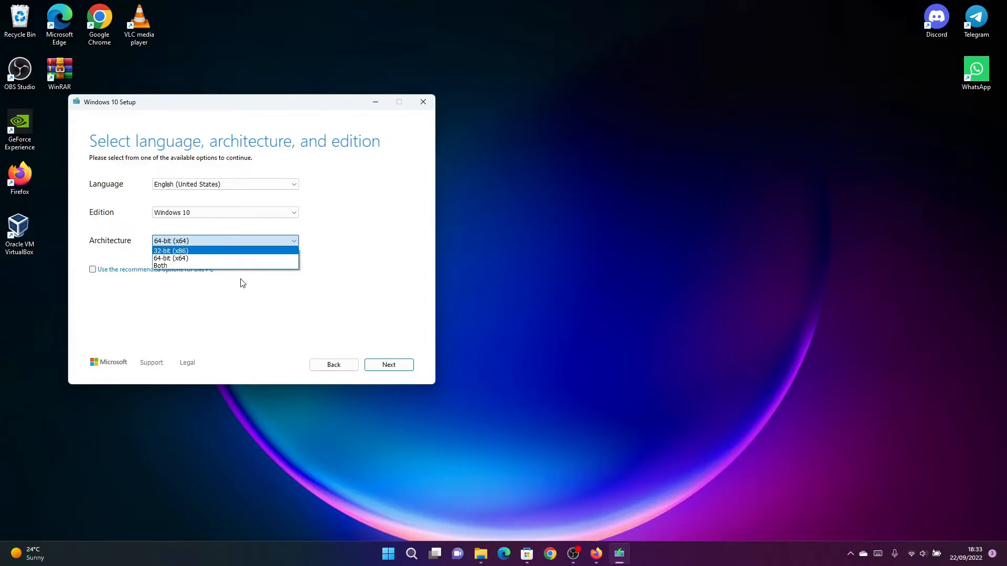
click(171, 258)
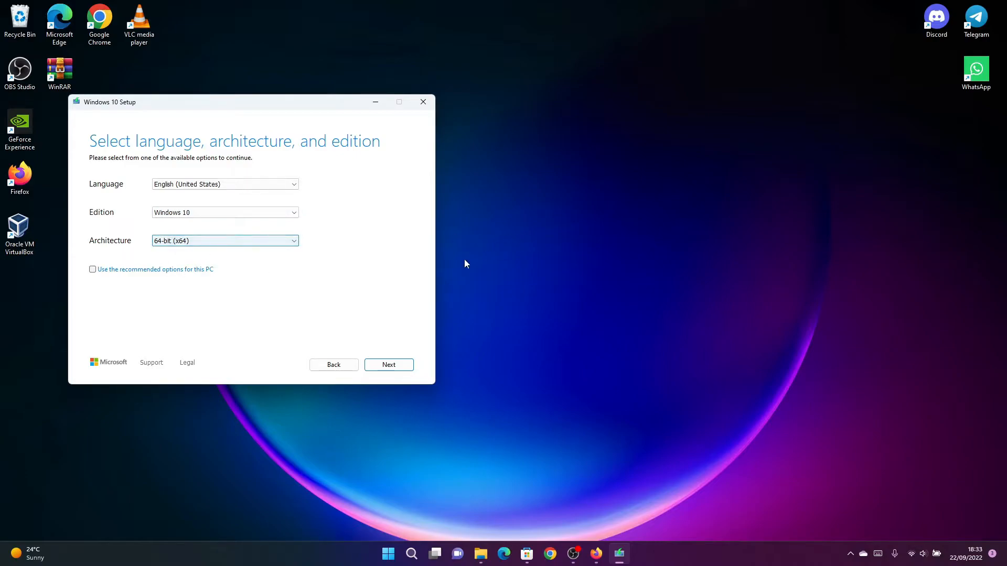
click(387, 366)
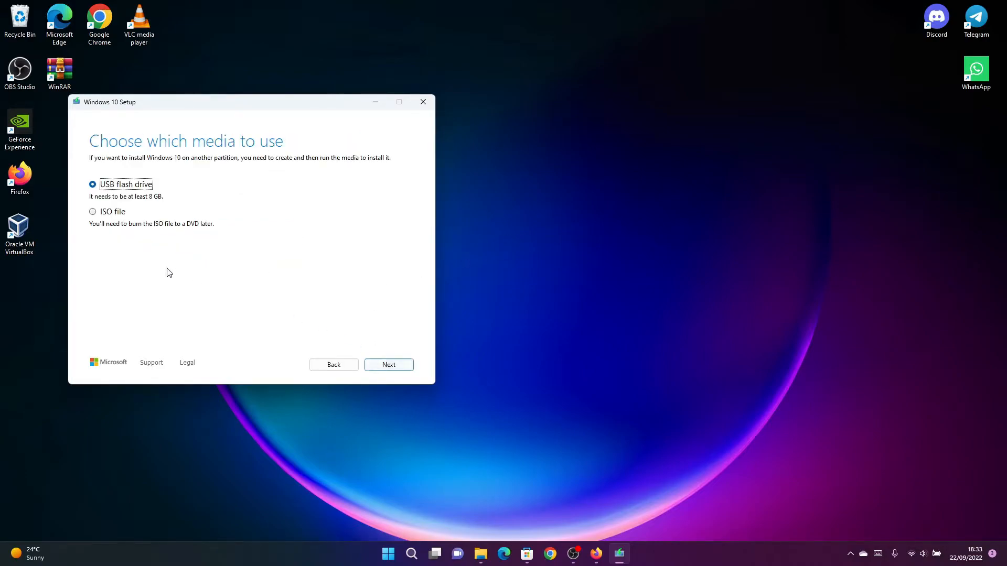
Choose ISO file as the installation media and continue to the save path selection.
click(94, 213)
click(376, 367)
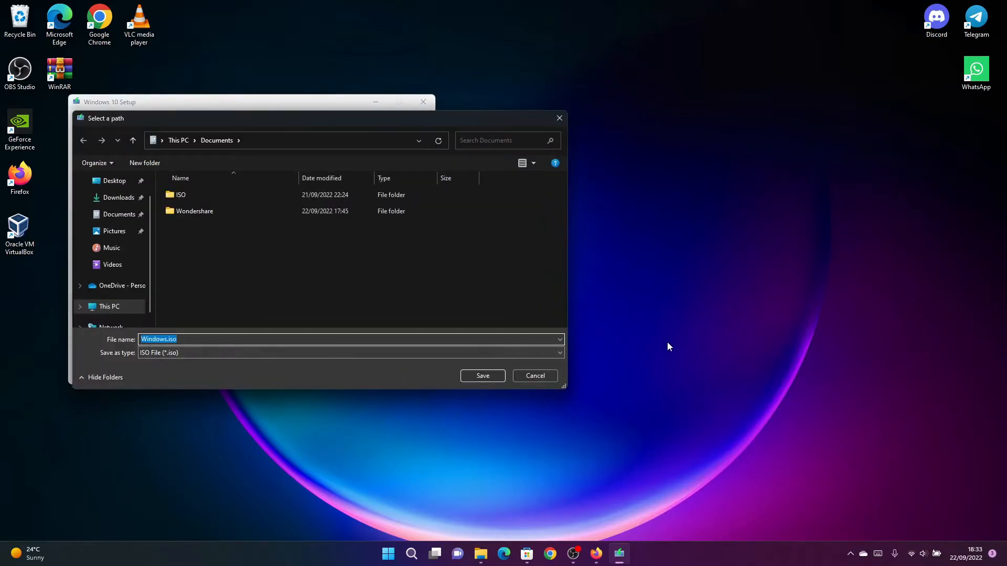
Cancel choosing the ISO save path and quit Windows 10 Setup.
drag(221, 123, 522, 153)
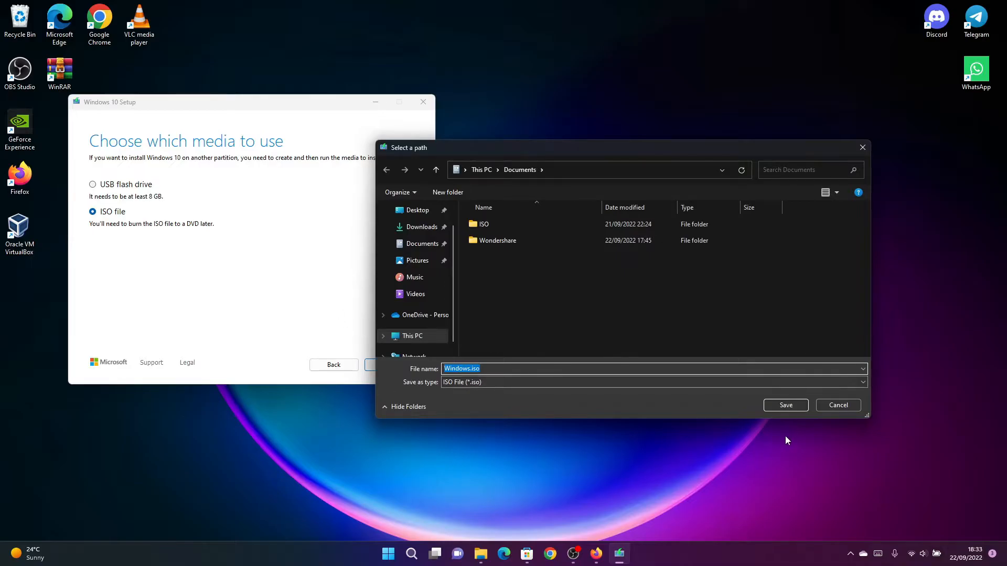
click(829, 405)
click(423, 103)
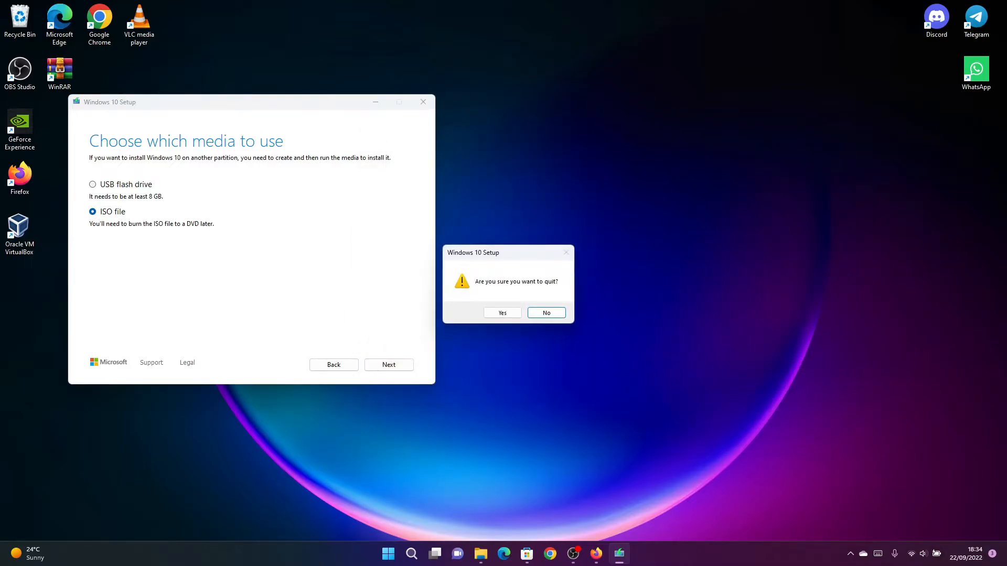
click(506, 315)
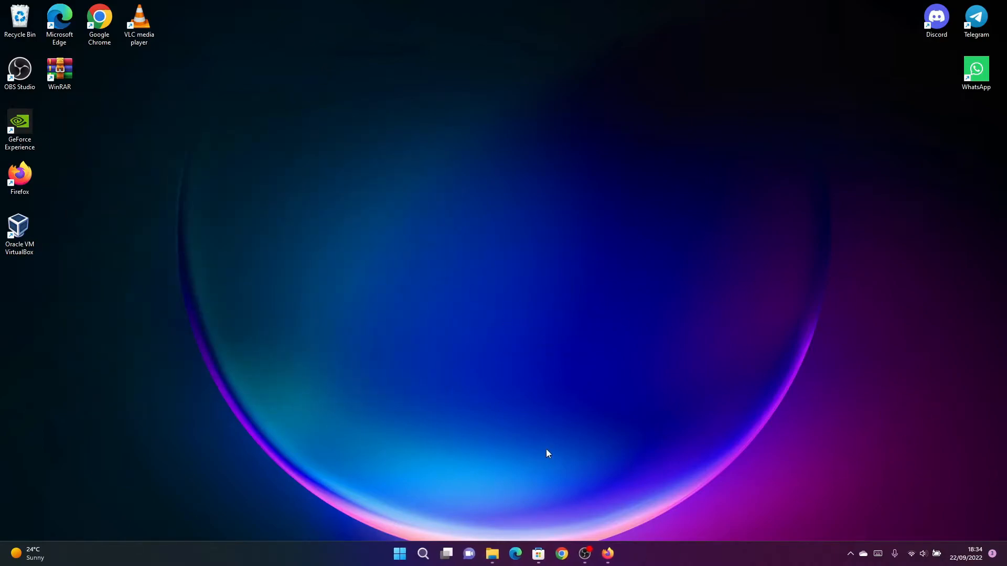
Open Oracle VM VirtualBox and start a new virtual machine named Windows 11 x64 with version Windows 11 (64-bit).
click(4, 236)
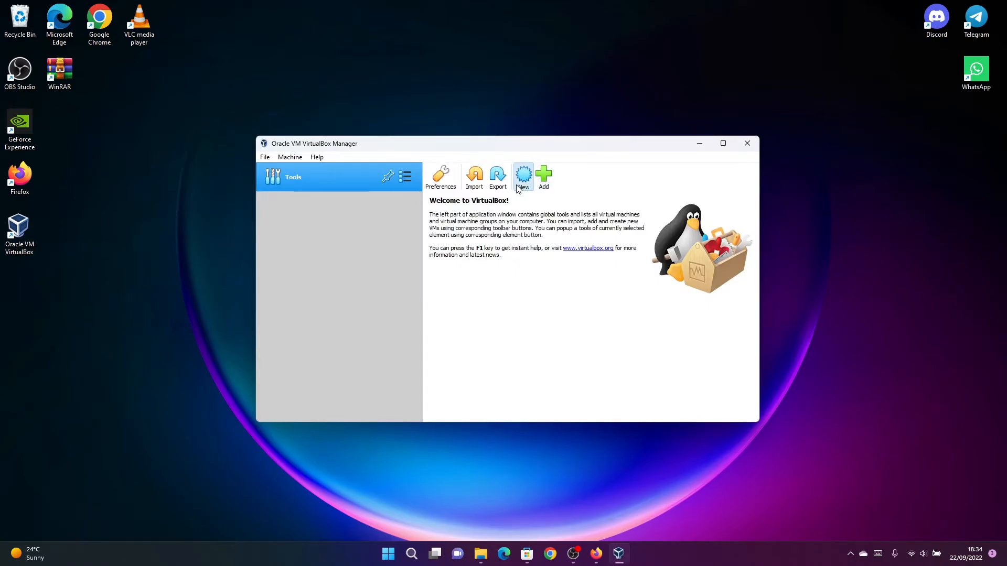
click(519, 181)
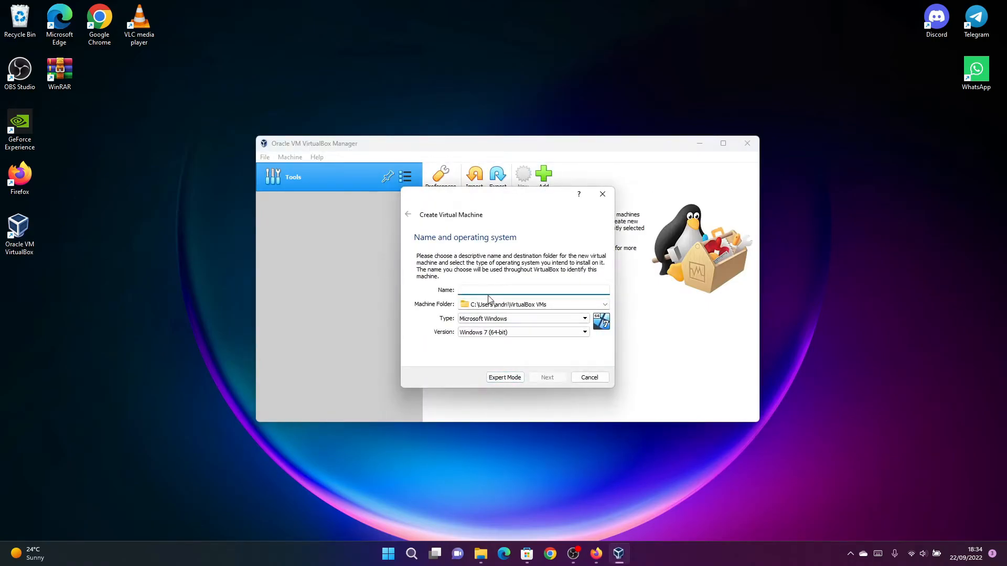
text(Windows 10)
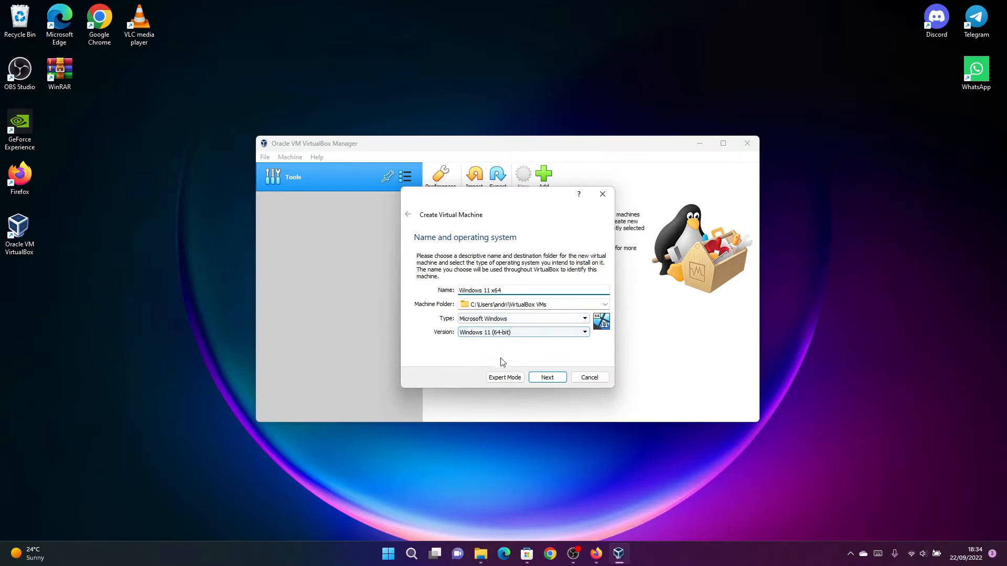
click(547, 377)
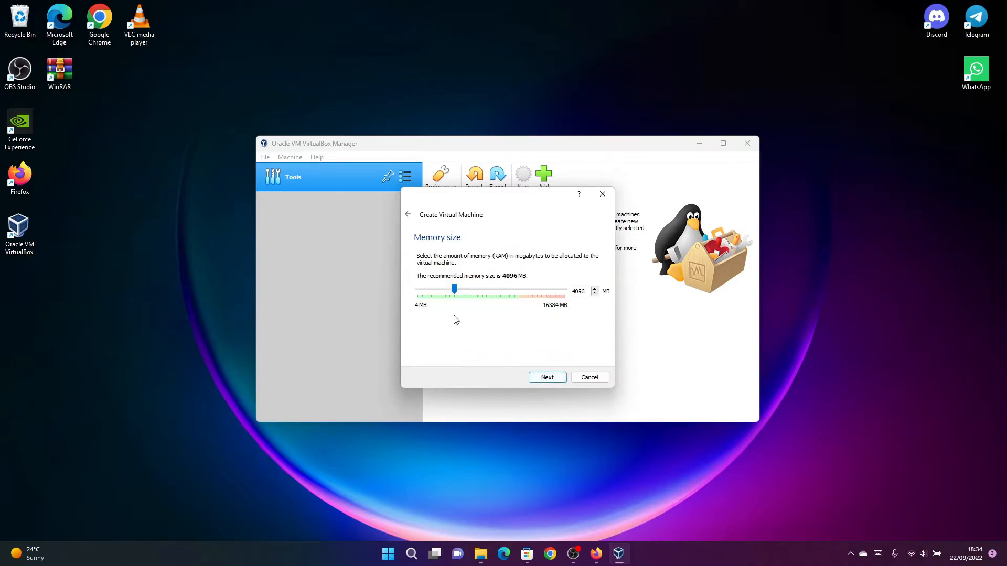
Set the new virtual machine's memory size to 8192 MB and continue to the hard disk options.
drag(455, 289, 505, 296)
mouse_move(505, 290)
mouse_down()
mouse_move(567, 303)
mouse_move(503, 305)
mouse_up()
click(545, 377)
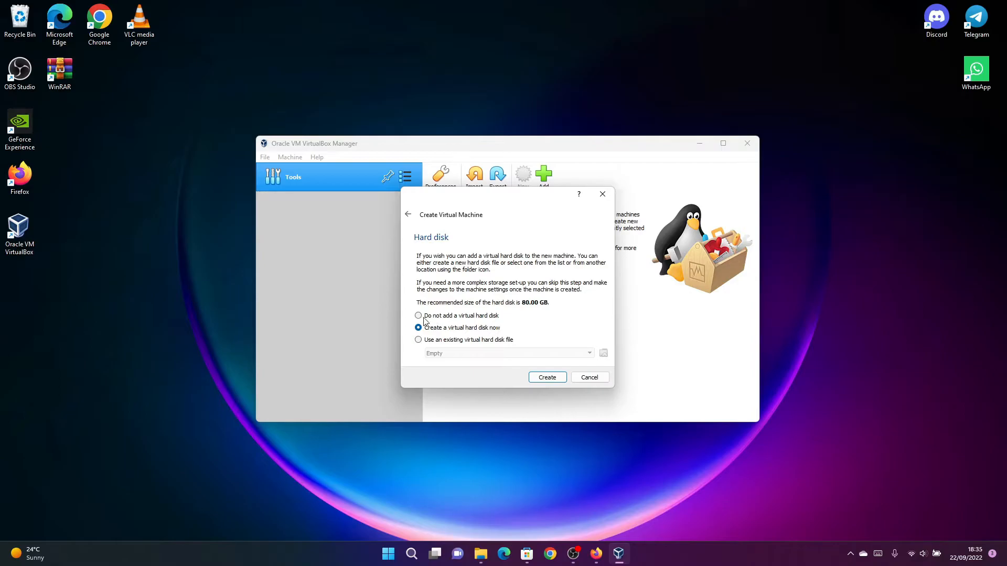
Create a dynamically allocated 80 GB VDI virtual hard disk for the new machine.
click(530, 376)
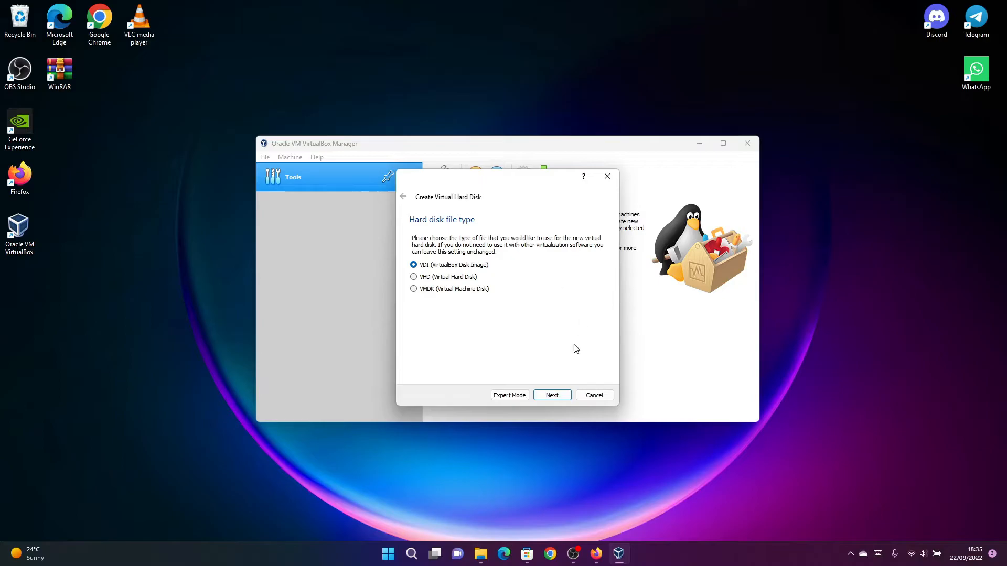
click(564, 398)
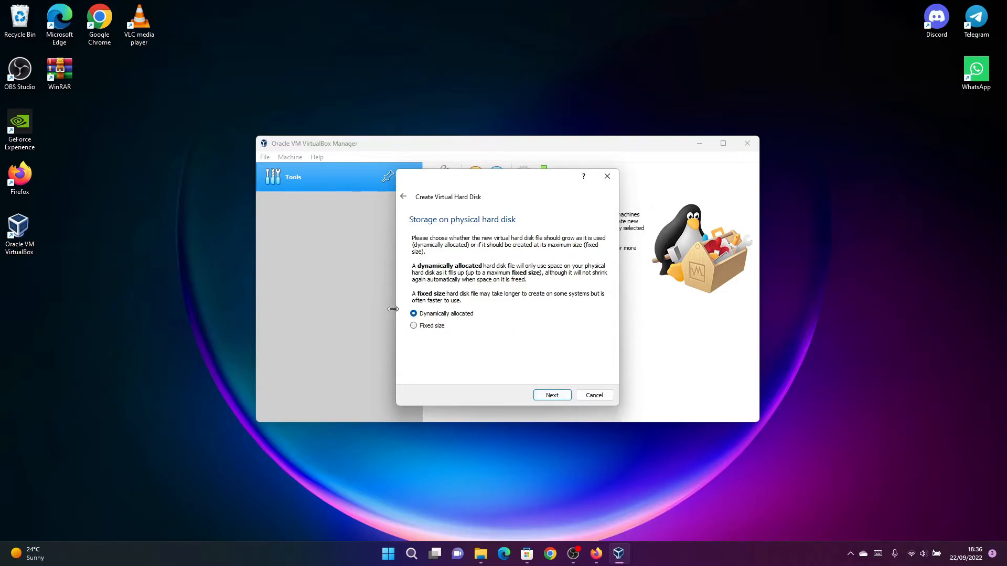
click(551, 395)
click(590, 295)
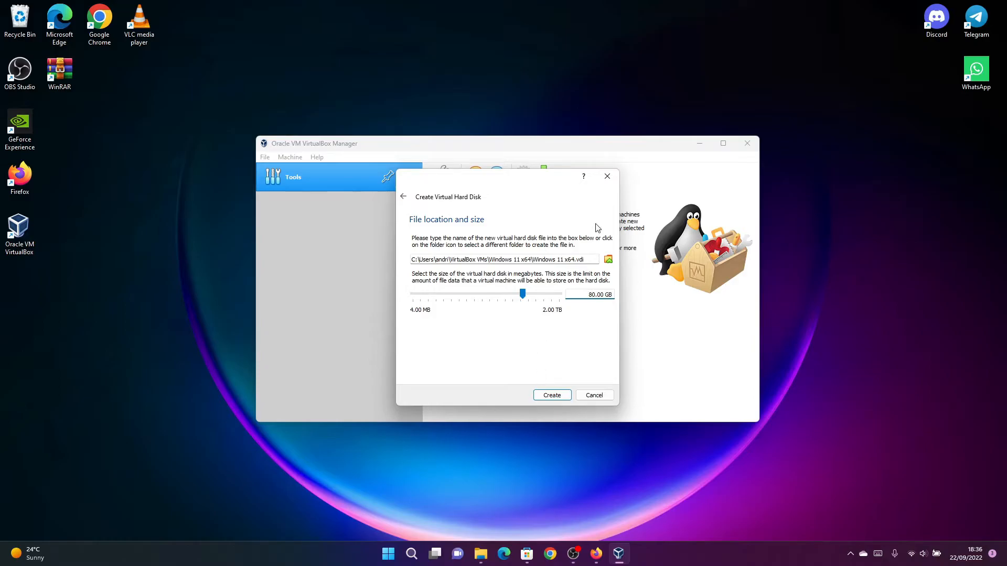
click(559, 395)
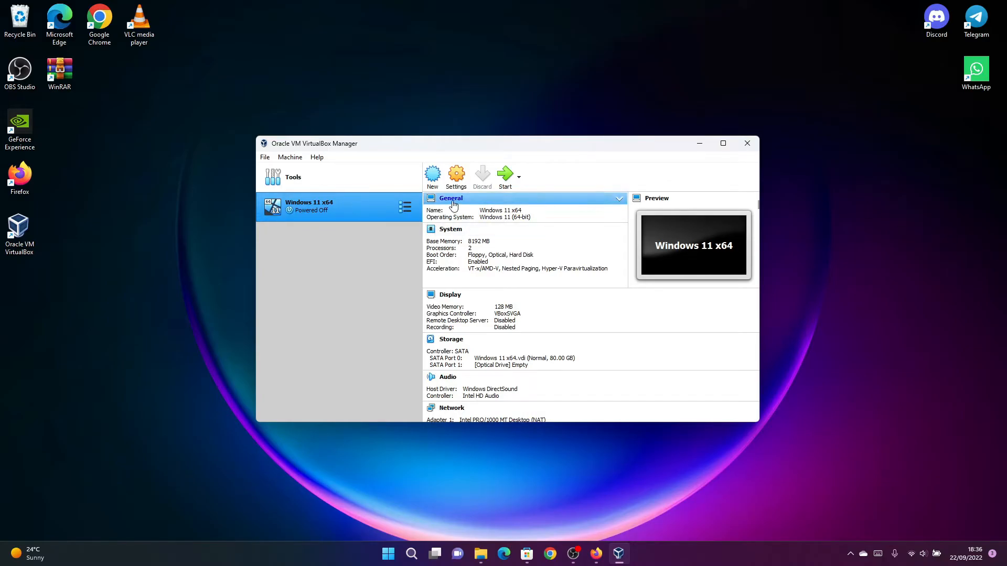
Open the virtual machine's general settings and rename the machine as AKG VBox.
click(428, 218)
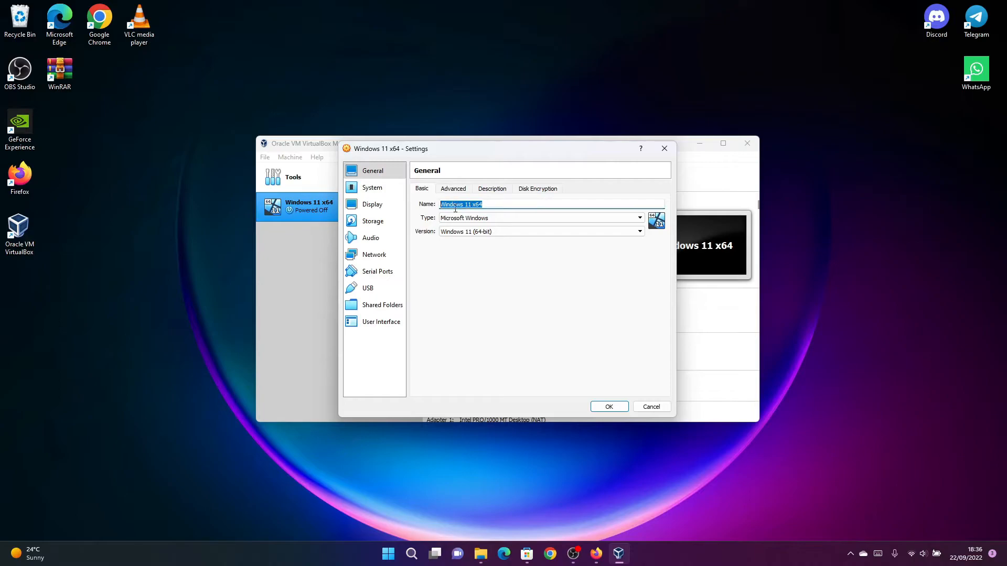
text(gtnr)
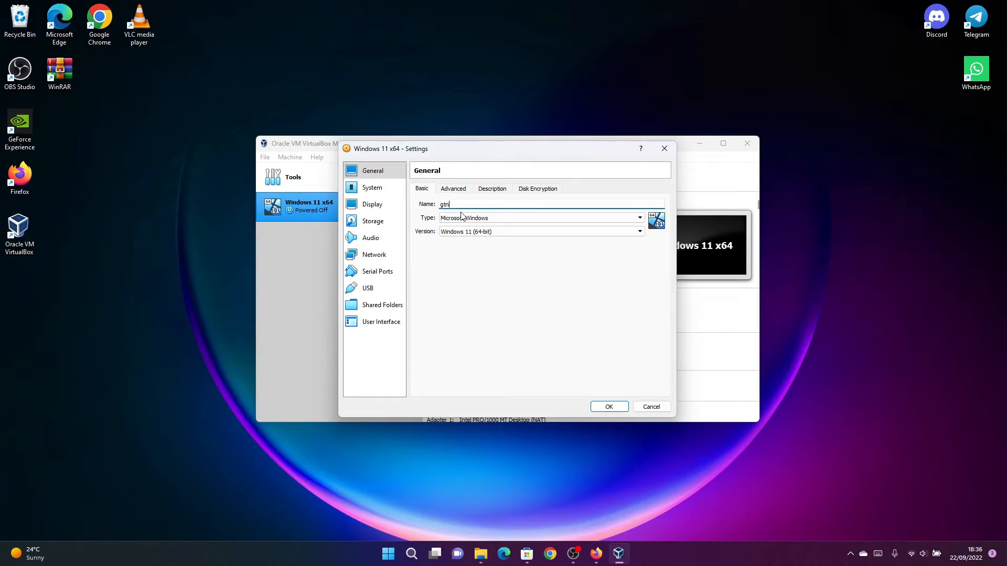
key(BackSpace)
key(BackSpace)
key(BackSpace)
text(U)
key(BackSpace)
key(BackSpace)
key(BackSpace)
key(BackSpace)
text(A)
Set both the shared clipboard and Drag'n'Drop to Bidirectional in the machine's general settings.
click(453, 189)
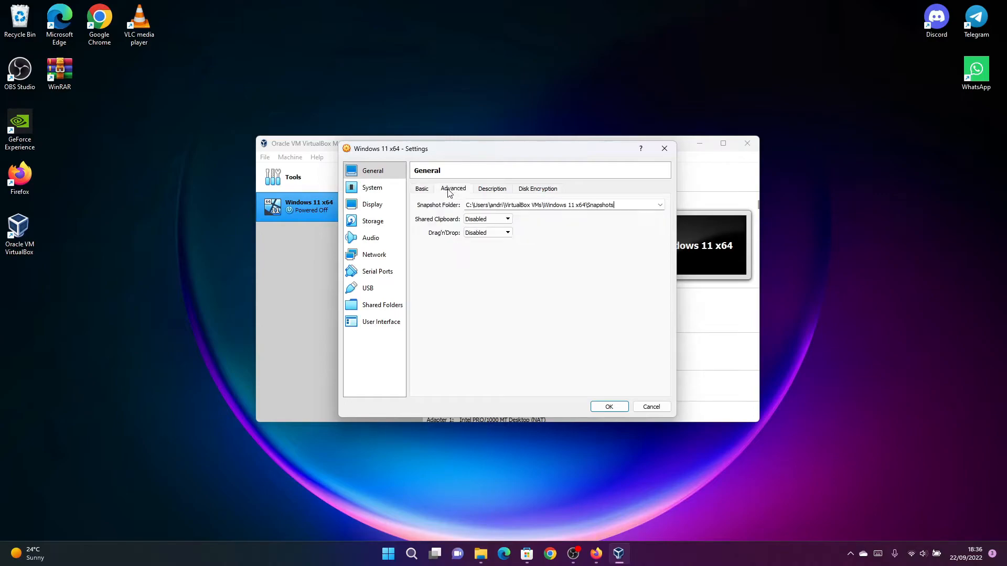
click(488, 220)
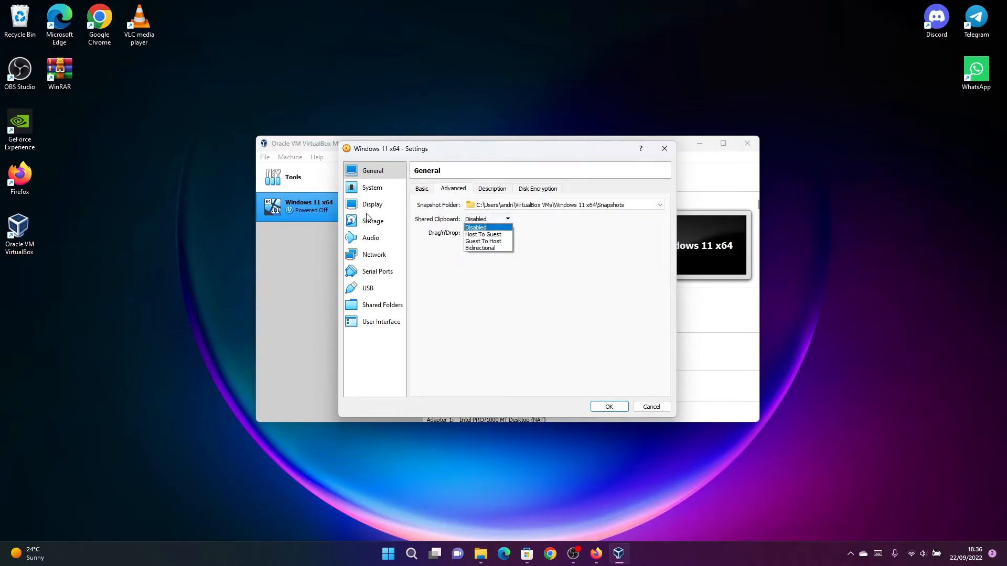
click(479, 248)
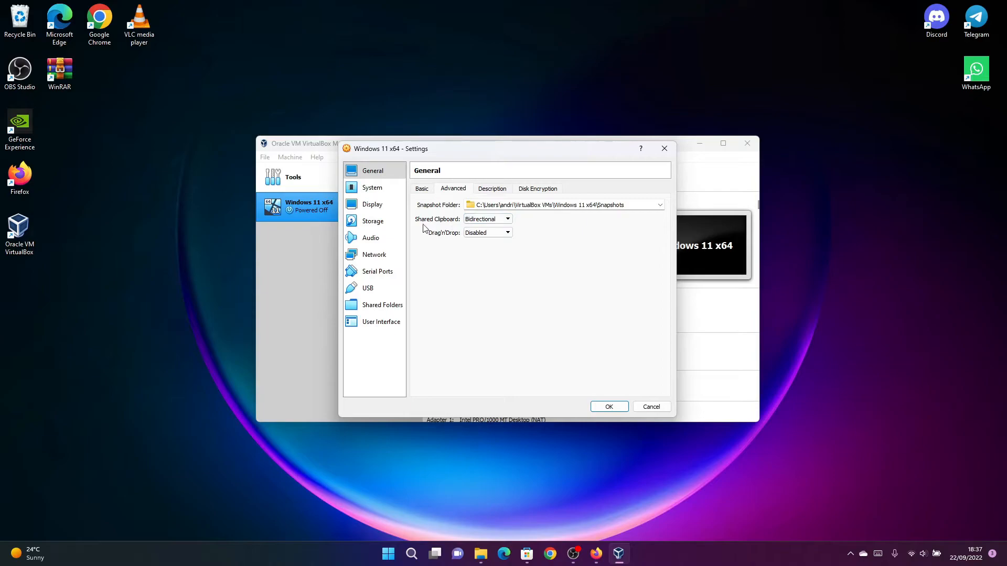
scroll(470, 233, down, 3)
mouse_move(23, 235)
mouse_down()
mouse_move(63, 243)
mouse_move(8, 239)
mouse_move(70, 278)
mouse_move(406, 278)
mouse_move(49, 237)
mouse_move(444, 275)
mouse_move(367, 301)
mouse_move(10, 238)
mouse_up()
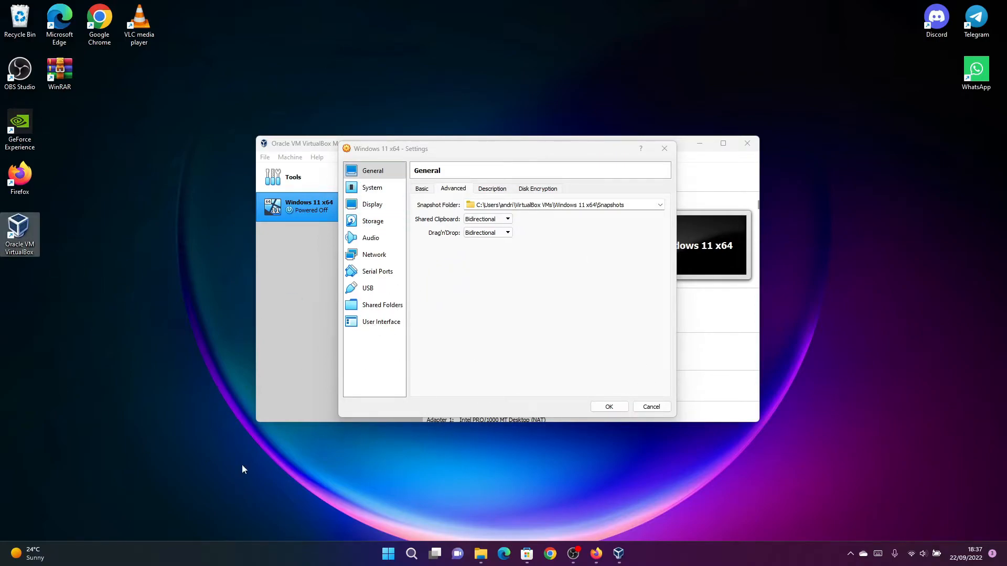
mouse_move(3, 236)
mouse_down()
mouse_move(552, 344)
mouse_move(270, 380)
mouse_move(4, 300)
mouse_move(3, 255)
mouse_up()
click(553, 187)
Set the virtual machine's processor count to 6 and check its acceleration settings.
click(371, 189)
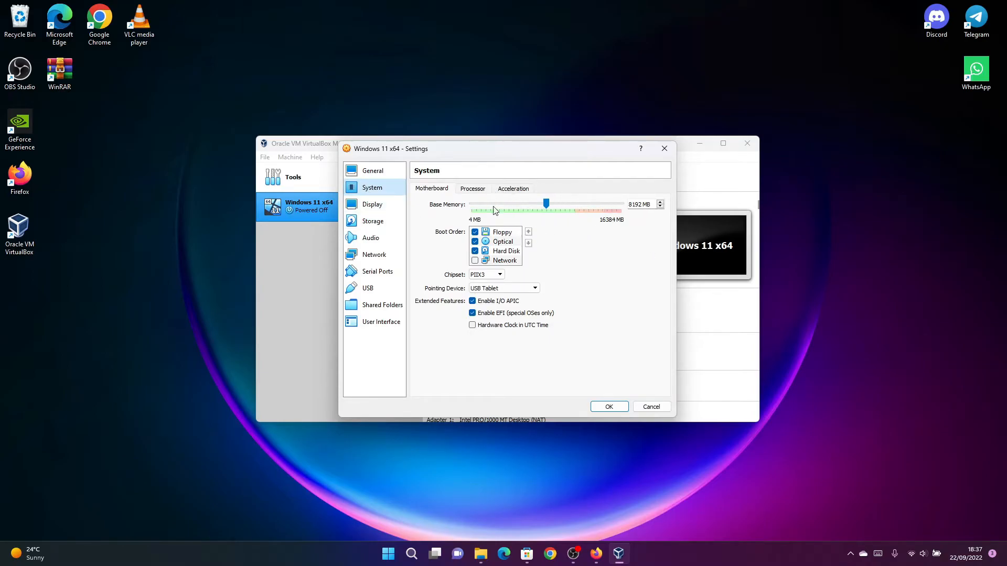
click(473, 190)
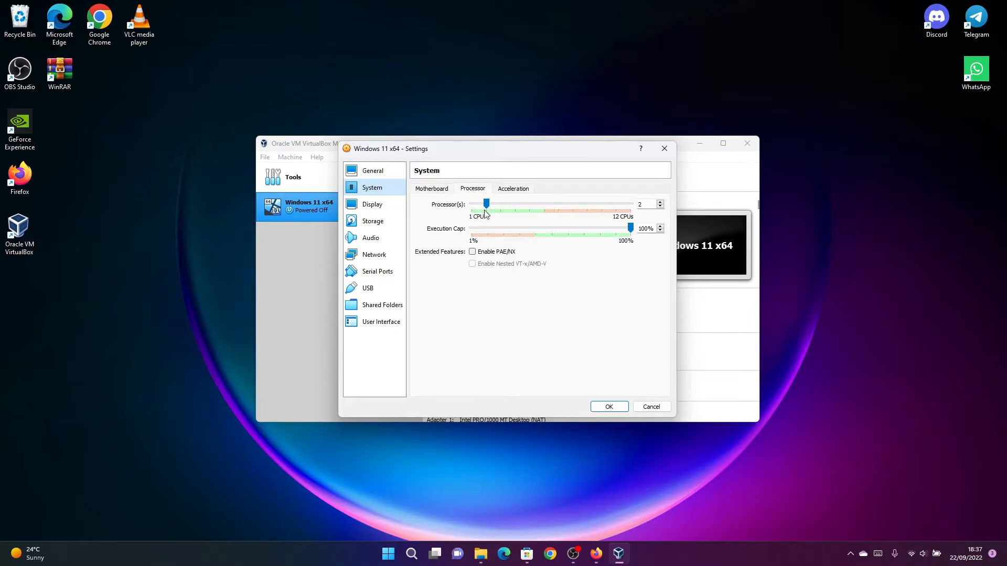
drag(487, 203, 543, 204)
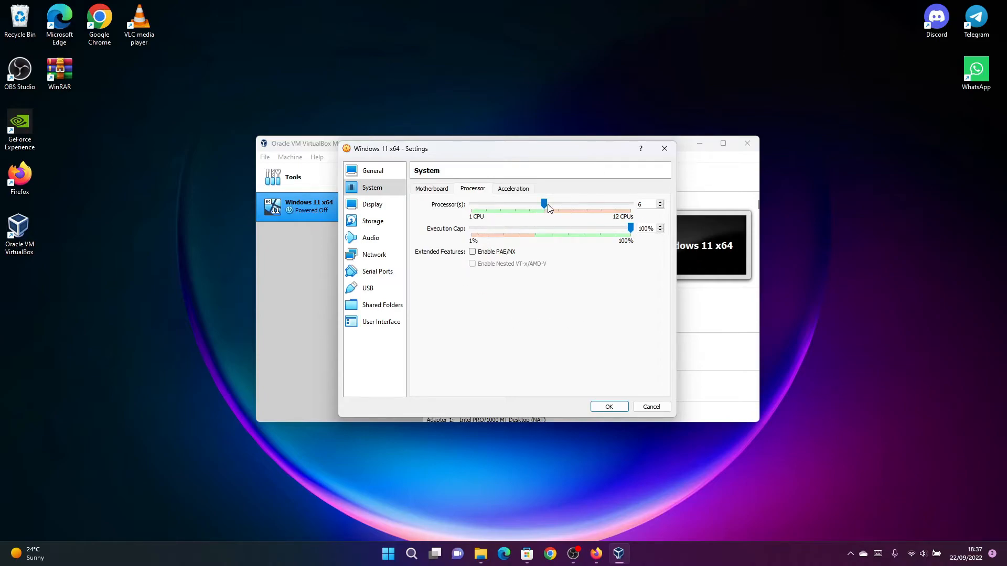
drag(543, 201, 515, 212)
click(516, 191)
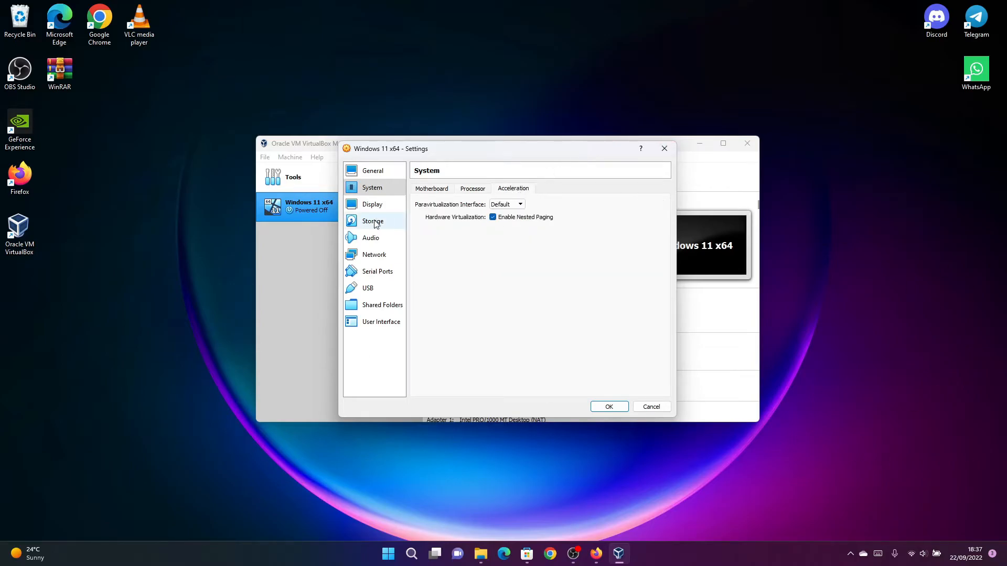
Examine the machine's video memory, remote display and audio settings.
click(374, 208)
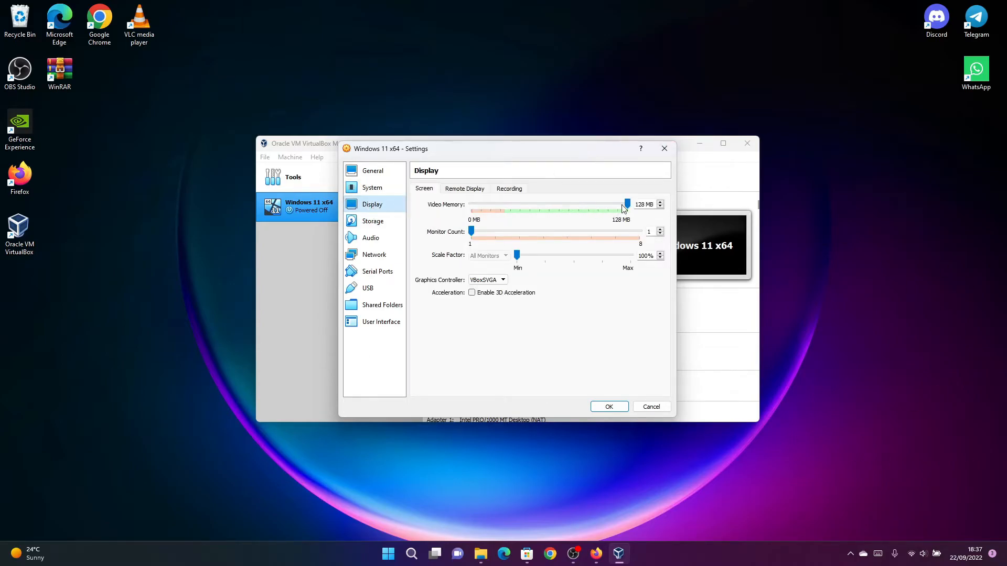
drag(635, 206, 659, 206)
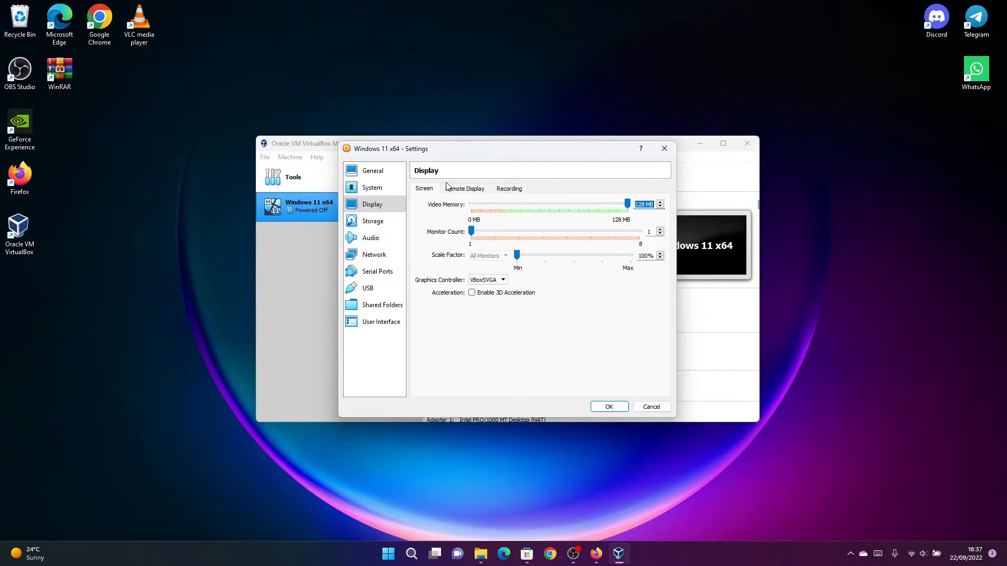
drag(446, 152, 545, 196)
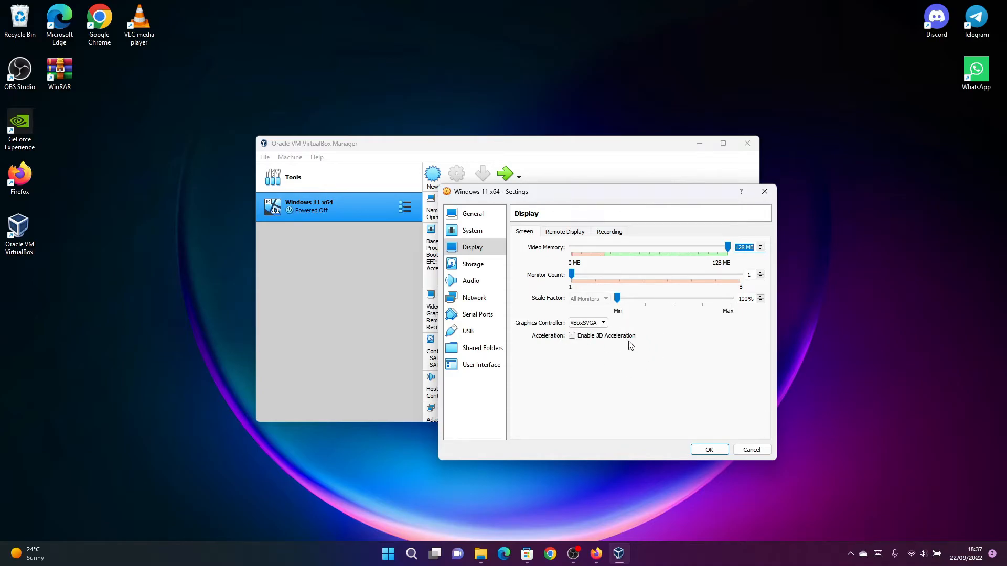
click(566, 232)
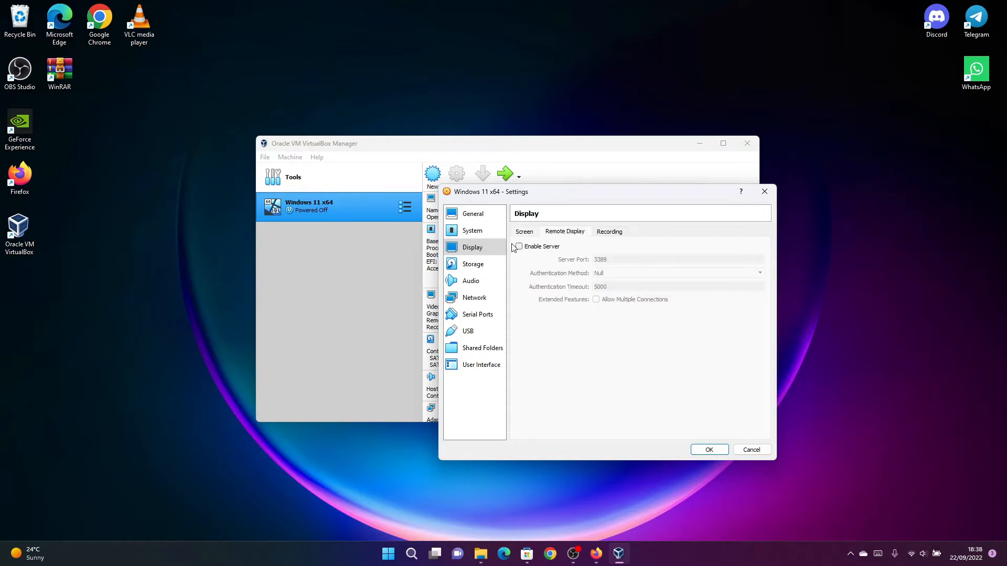
click(473, 265)
click(471, 283)
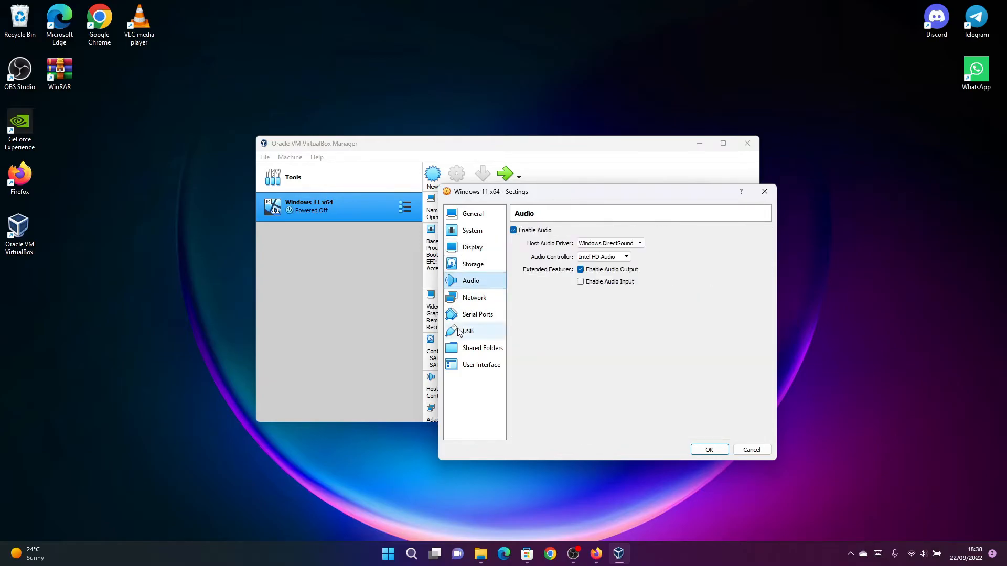
Add an optical drive with Win11_22H2_English_x64.iso to the SATA controller and choose the attachment type for network Adapter 1.
click(471, 264)
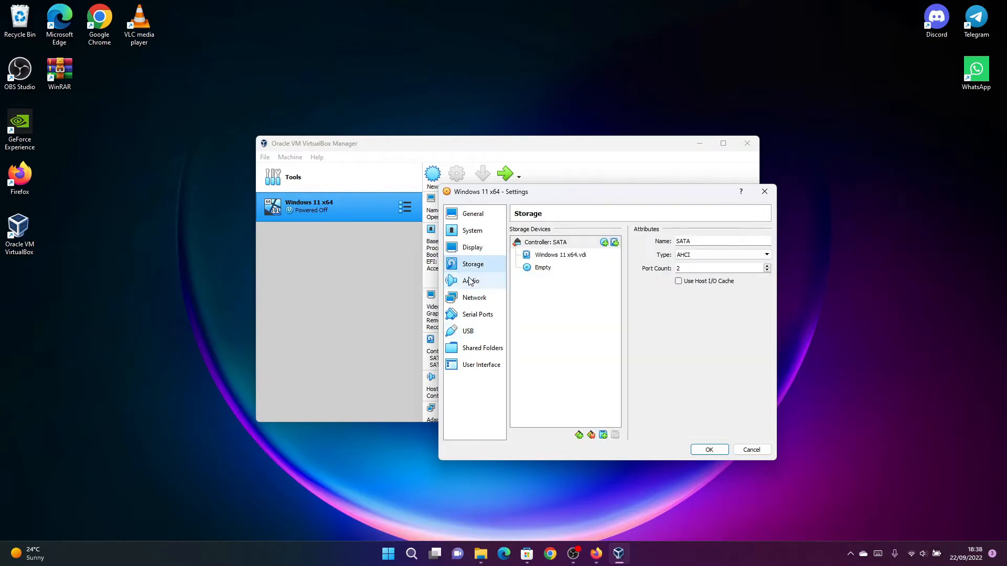
click(605, 243)
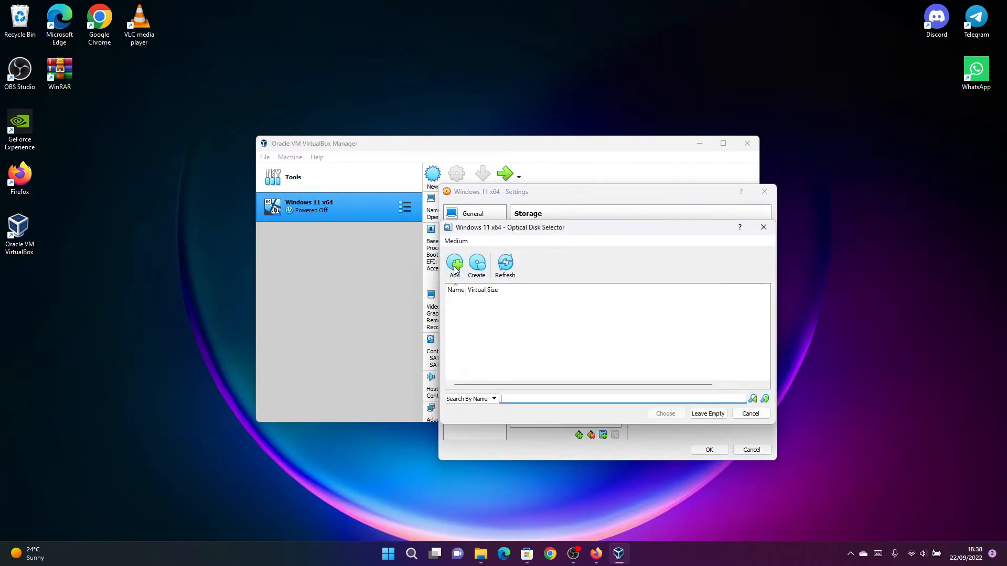
click(454, 267)
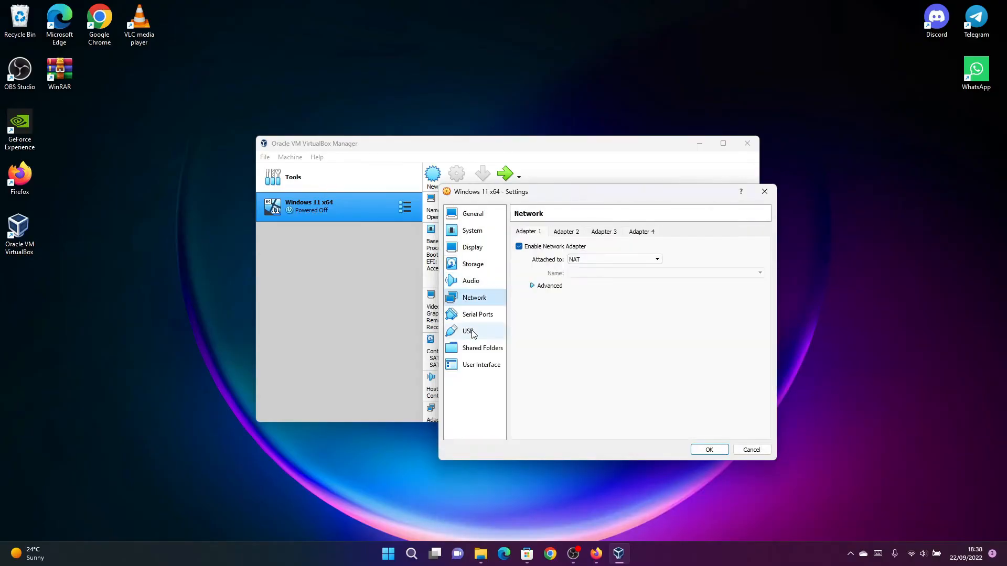
click(614, 259)
click(592, 303)
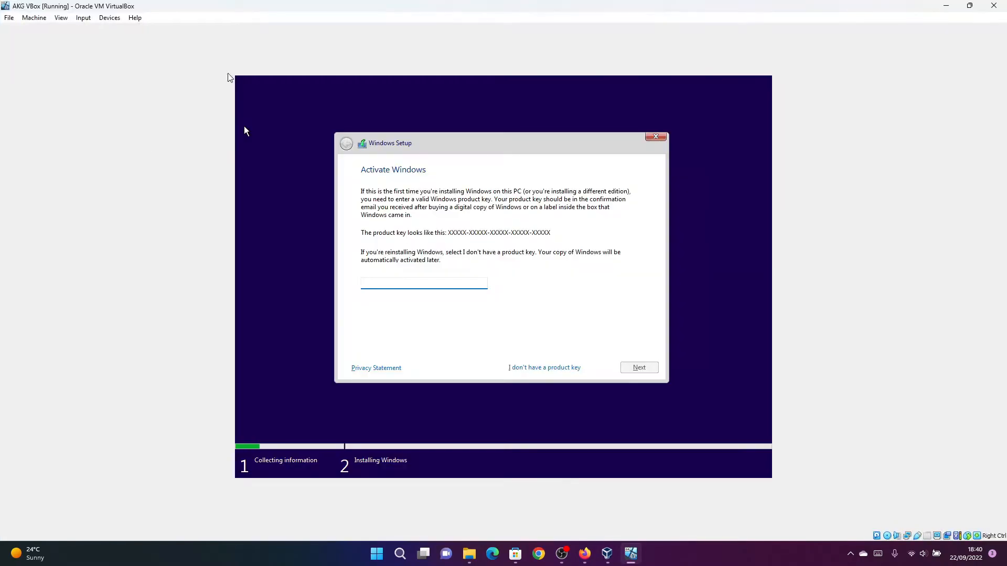
Try to continue the Windows 11 installation in the virtual machine without a product key, selecting an edition.
click(540, 370)
click(485, 265)
scroll(485, 265, down, 1)
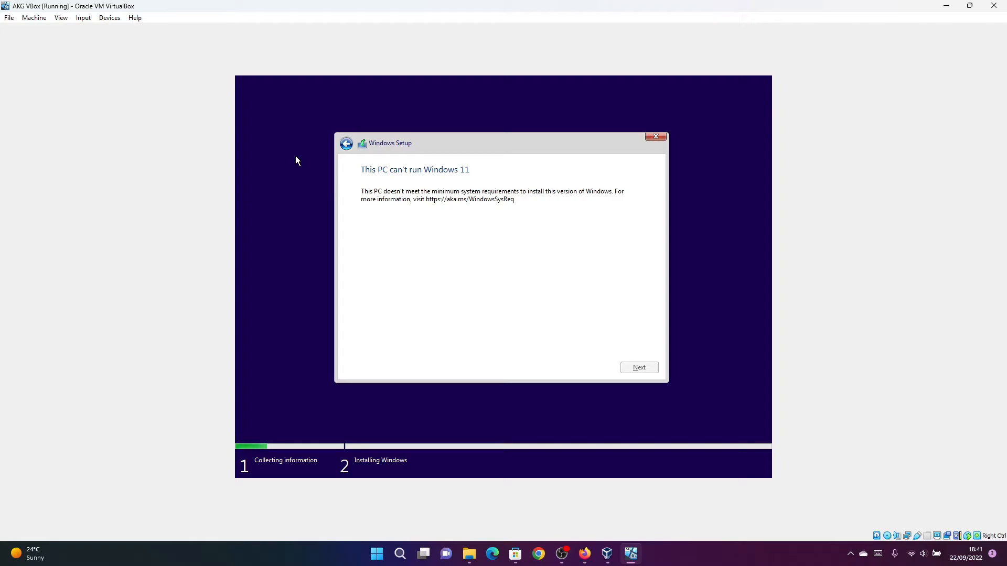
Close the running AKG VBox window and power off the virtual machine.
drag(163, 6, 453, 1)
click(3, 7)
click(993, 6)
click(495, 284)
click(460, 301)
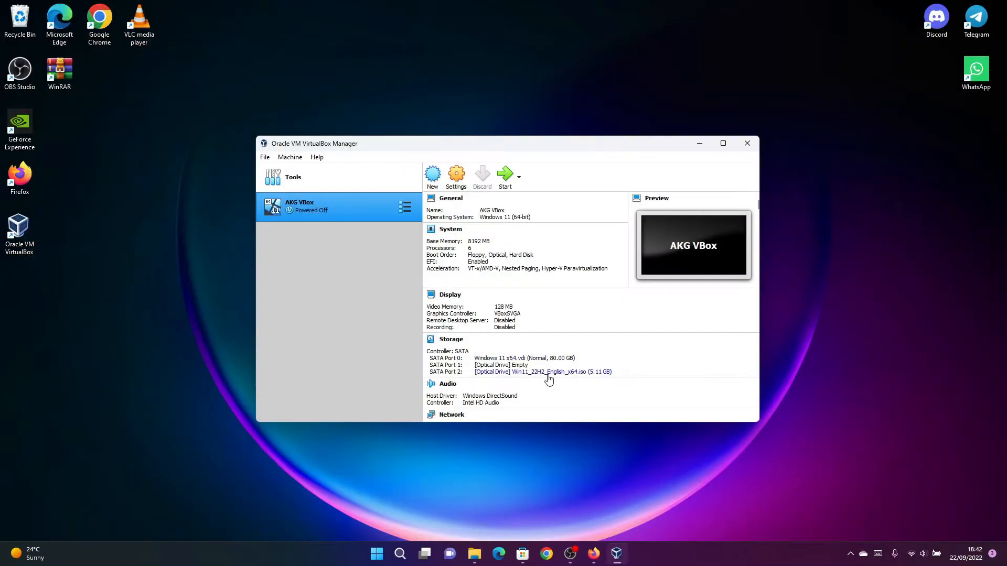
Open the AKG VBox settings and examine the advanced, motherboard, processor and acceleration options.
click(546, 371)
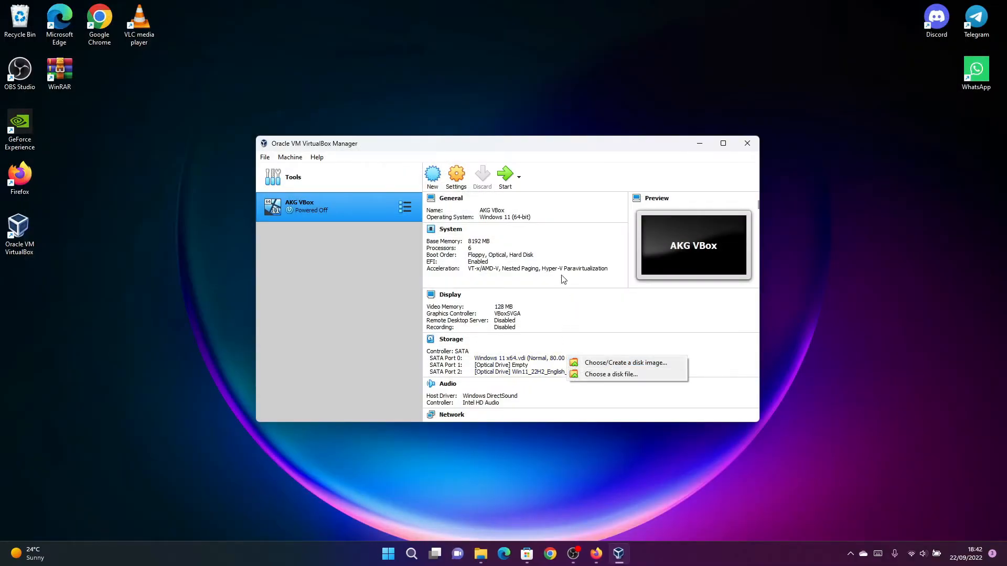
click(471, 174)
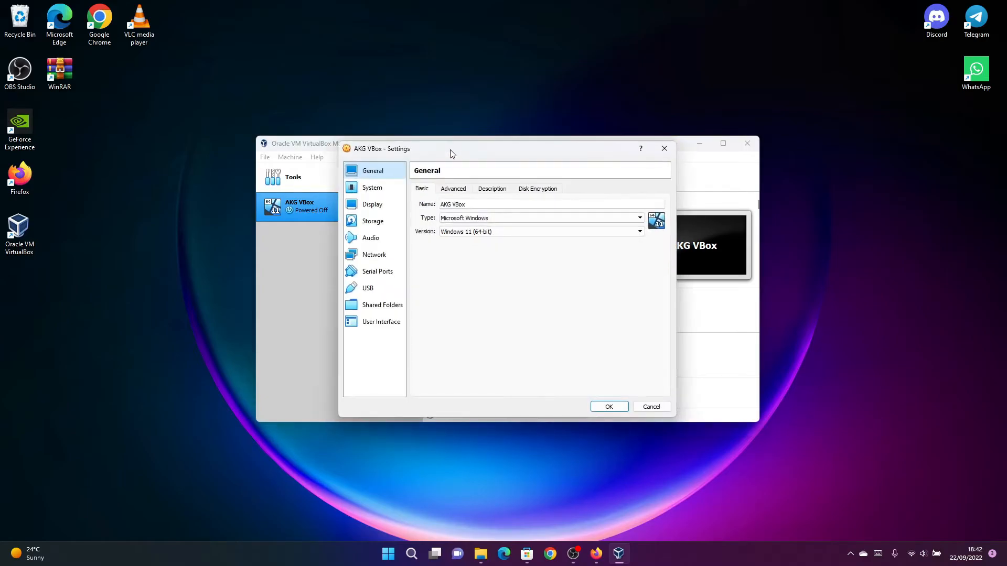
click(454, 188)
click(365, 191)
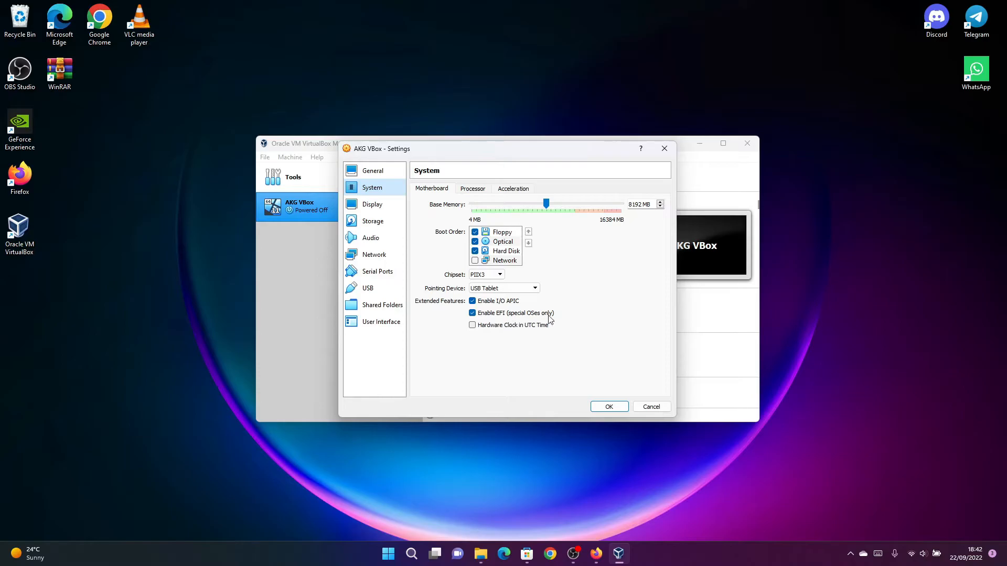
click(473, 190)
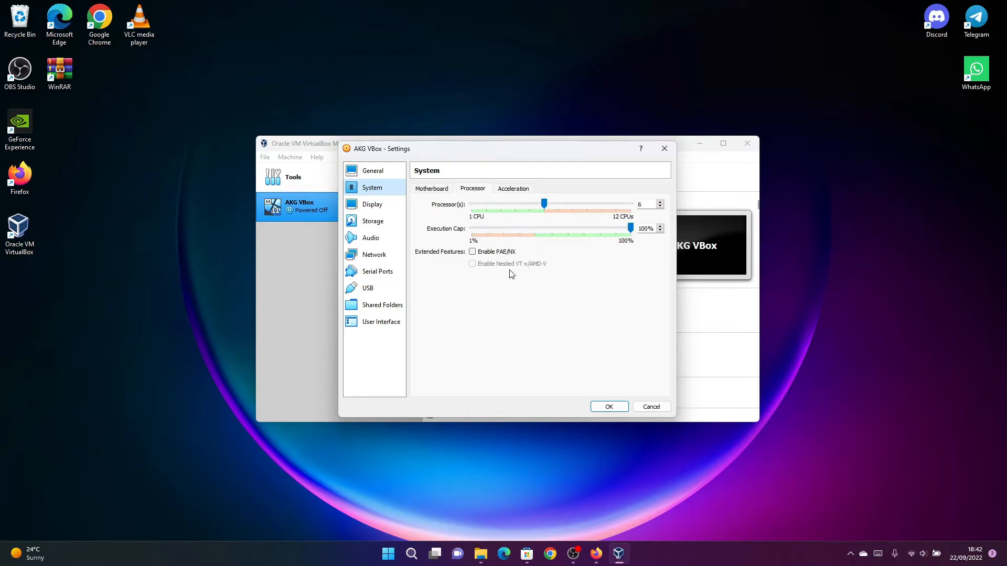
click(512, 190)
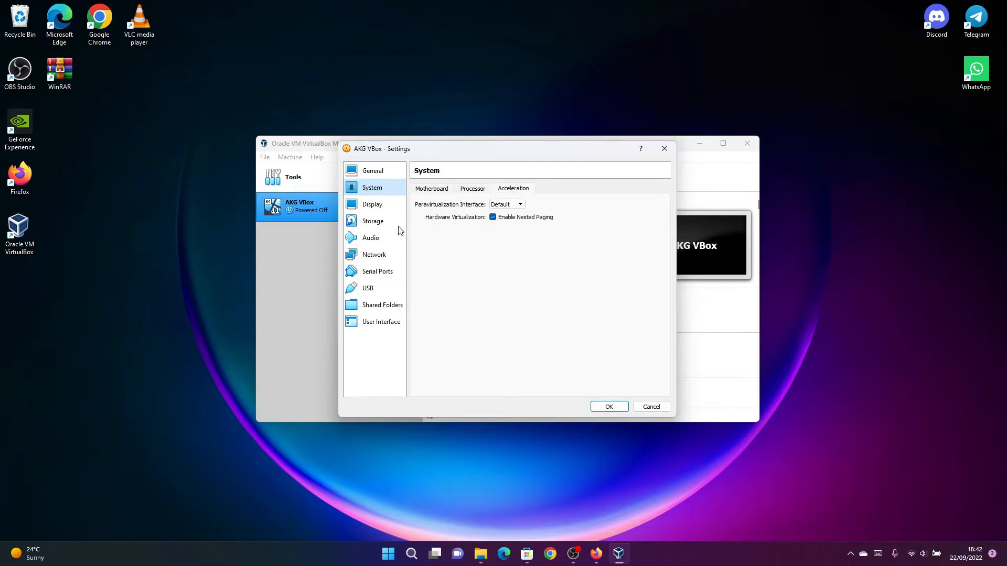
Look through the machine's user interface, USB, shared folders, serial ports, network, storage and display settings.
click(376, 323)
click(396, 287)
click(382, 305)
click(377, 271)
click(375, 254)
click(373, 221)
click(368, 288)
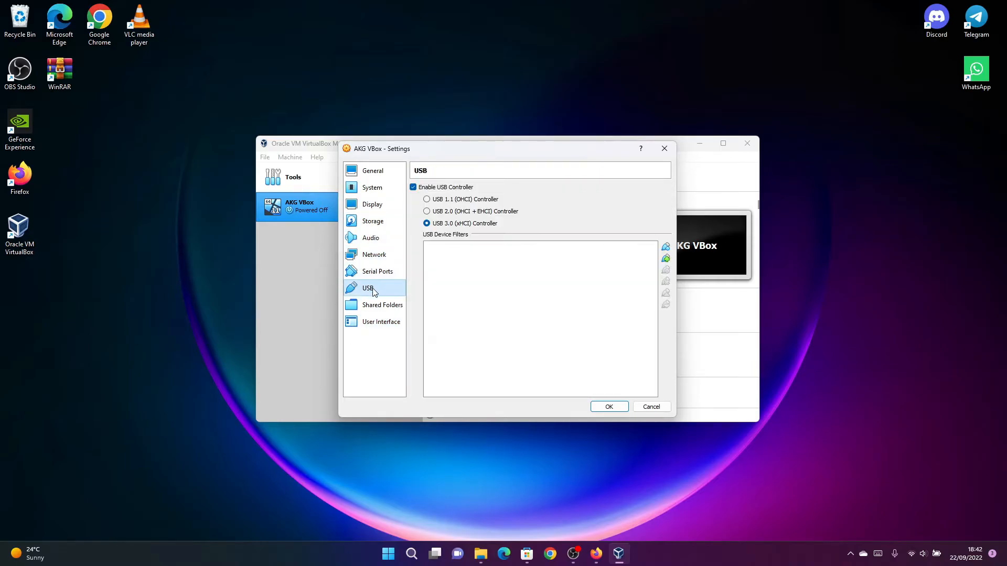
click(375, 254)
click(381, 222)
click(383, 205)
Remove the Win11_22H2_English_x64.iso attachment from the machine's SATA controller.
click(380, 221)
click(486, 238)
right_click(486, 239)
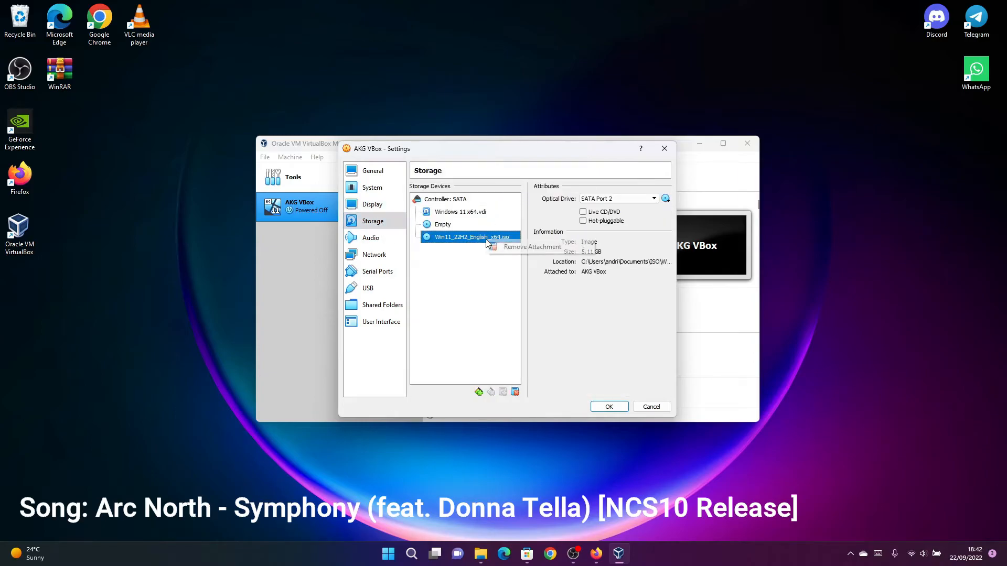
click(553, 247)
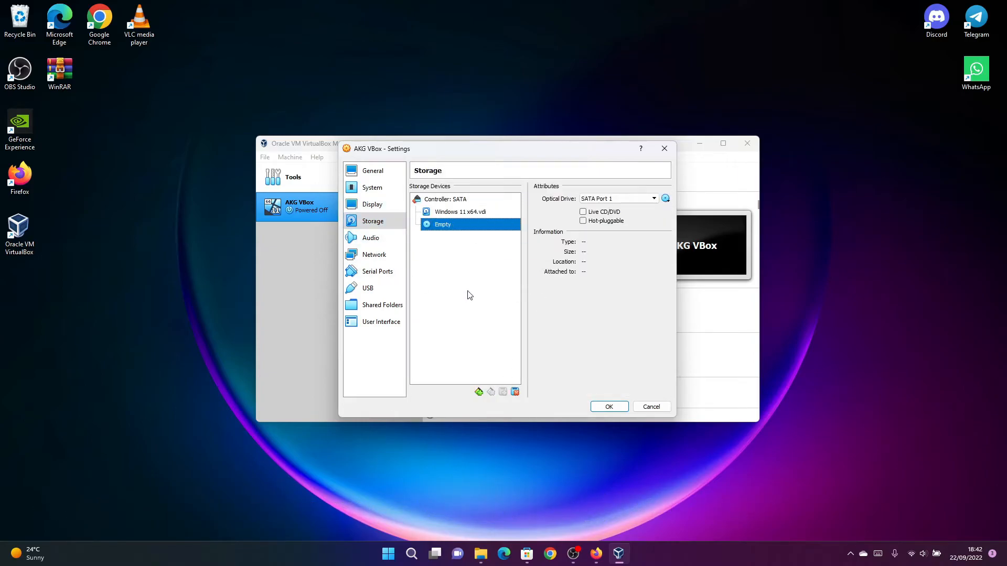
Add an optical drive with Windows10US.iso from the Documents ISO folder to the SATA controller and save the machine settings.
click(493, 200)
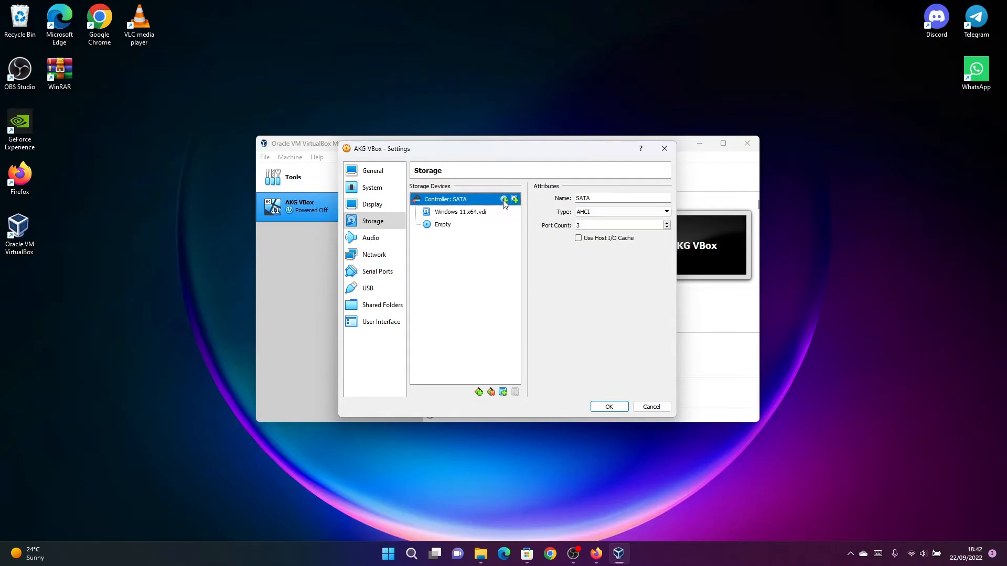
click(504, 202)
click(346, 223)
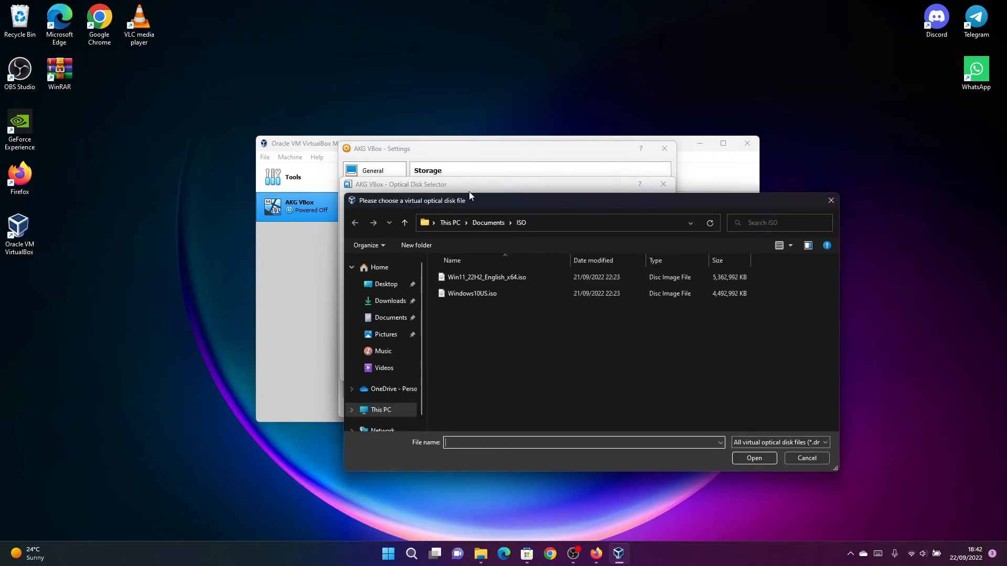
double_click(495, 294)
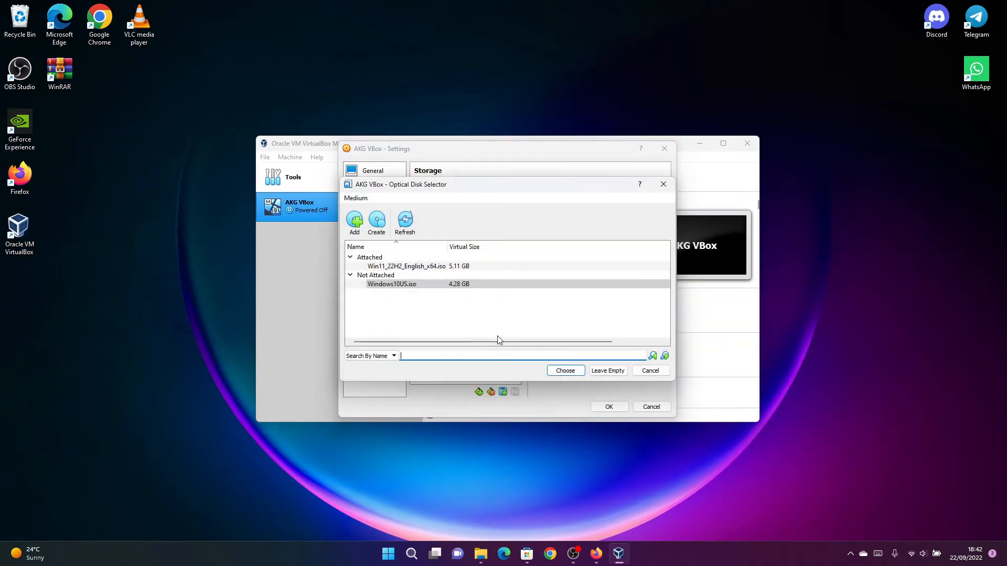
click(566, 372)
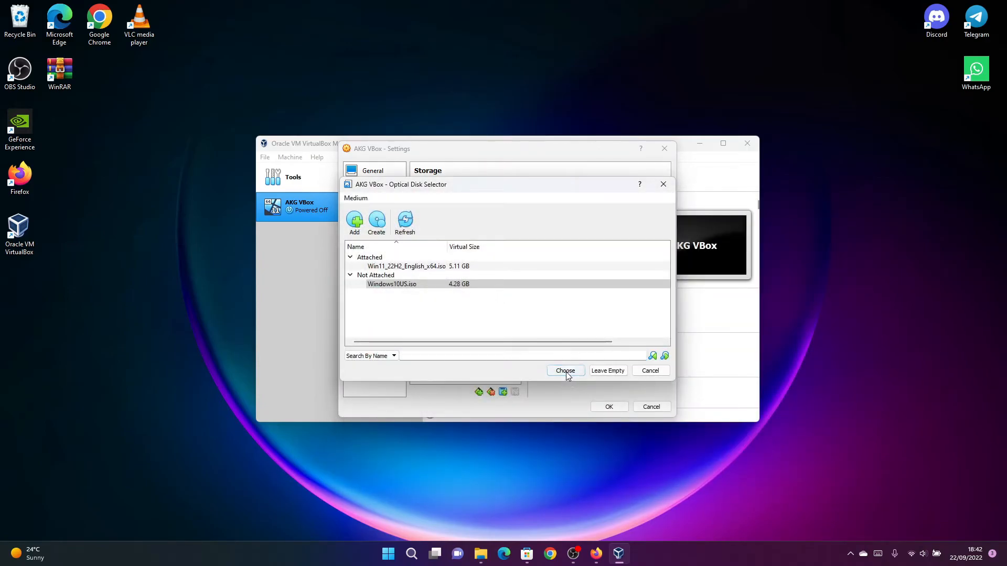
click(492, 236)
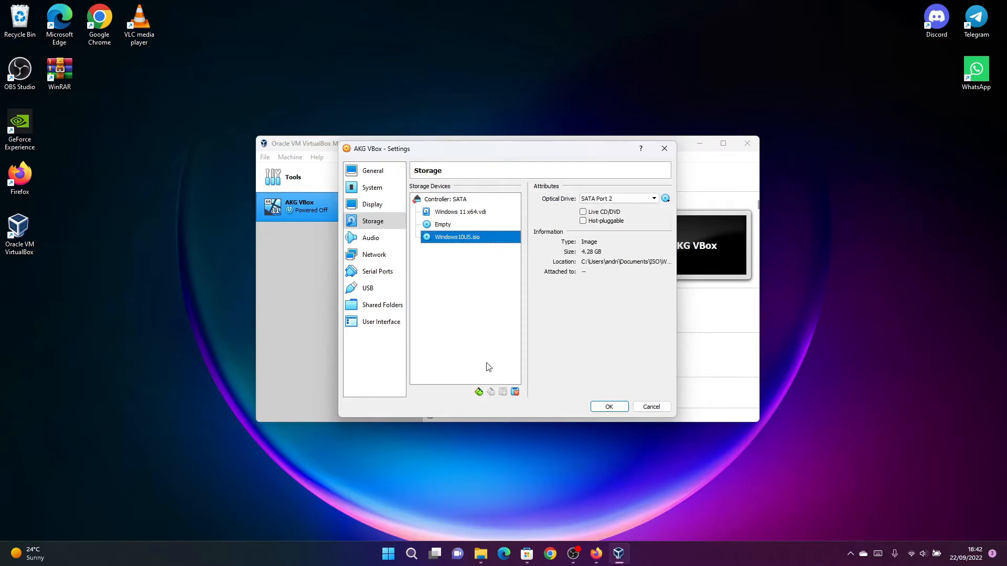
click(608, 406)
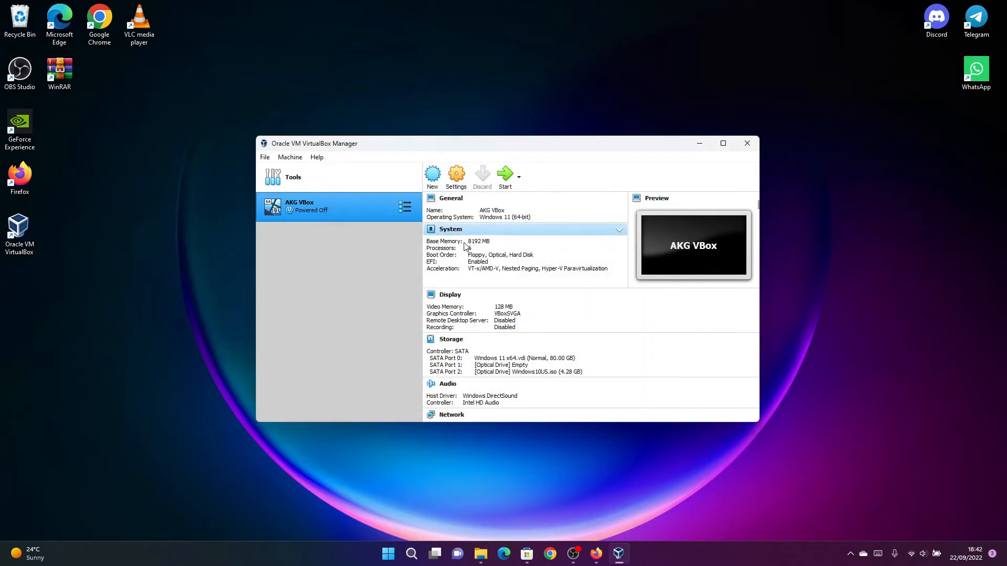
Start the AKG VBox machine, boot it from the virtual disc and dismiss the keyboard capture notice.
scroll(462, 247, down, 3)
scroll(487, 225, up, 3)
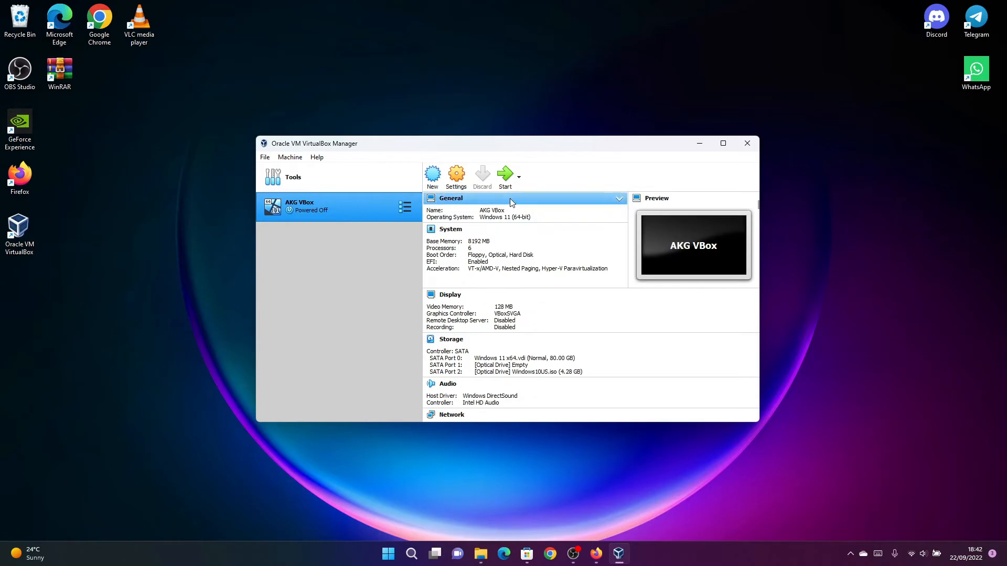
click(506, 176)
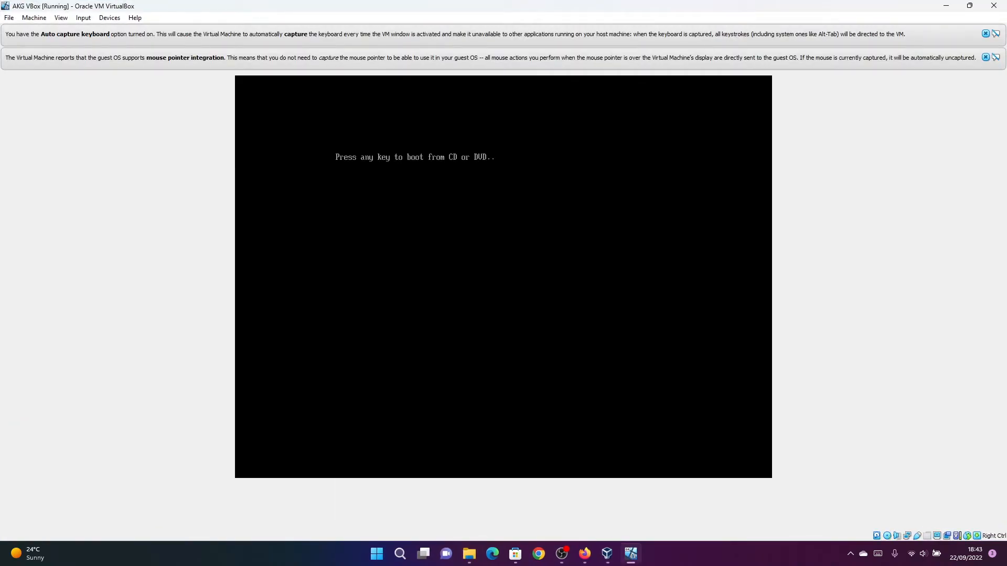
key(Return)
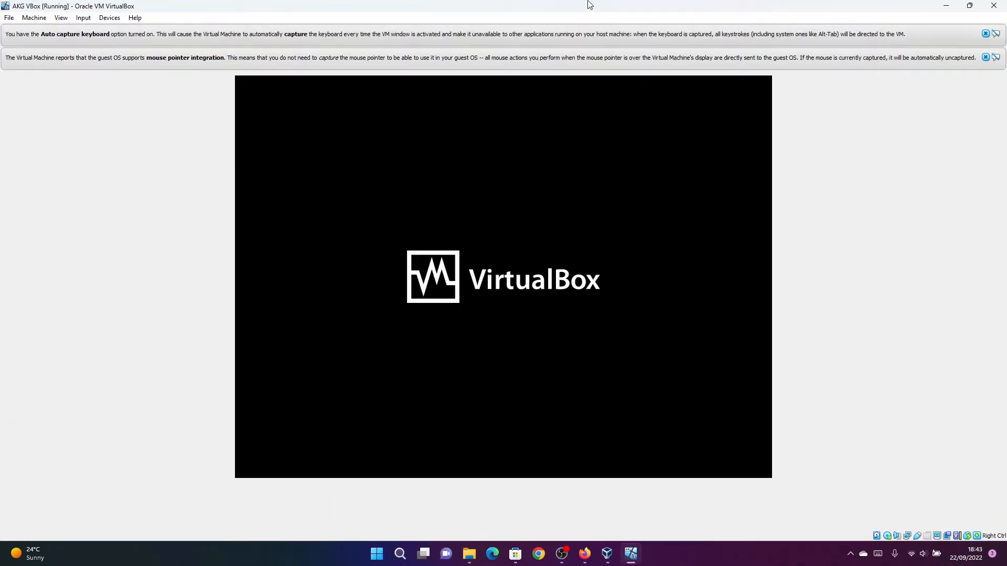
click(985, 33)
click(985, 33)
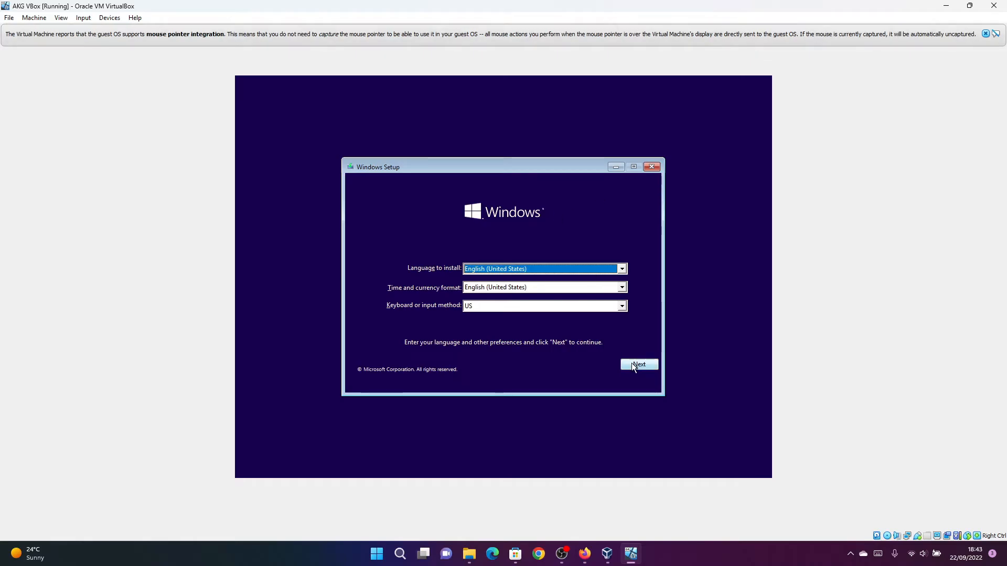
Start Windows Setup with English (United States) and the US keyboard, continue without a product key and choose Windows 10 Pro N.
click(633, 365)
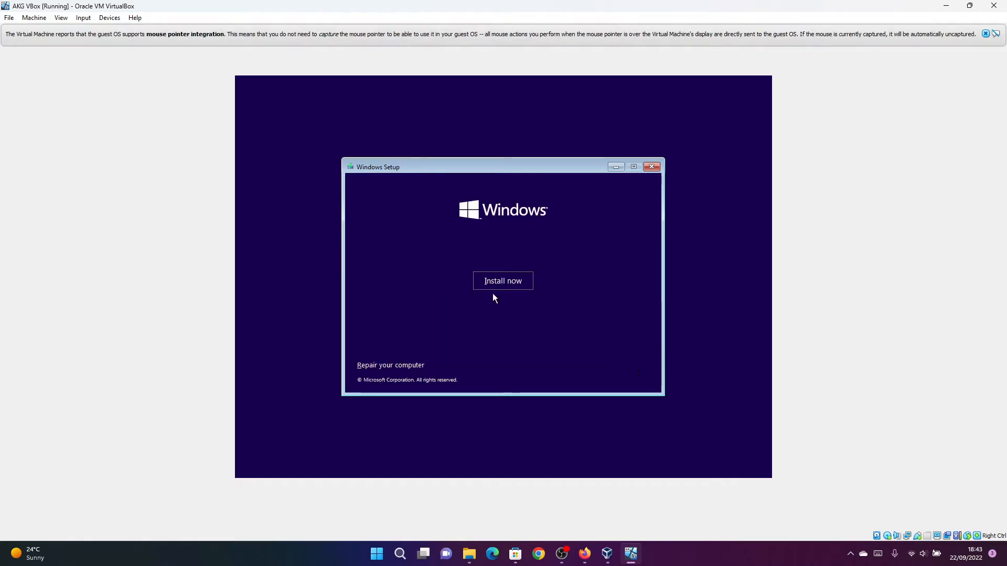
click(498, 284)
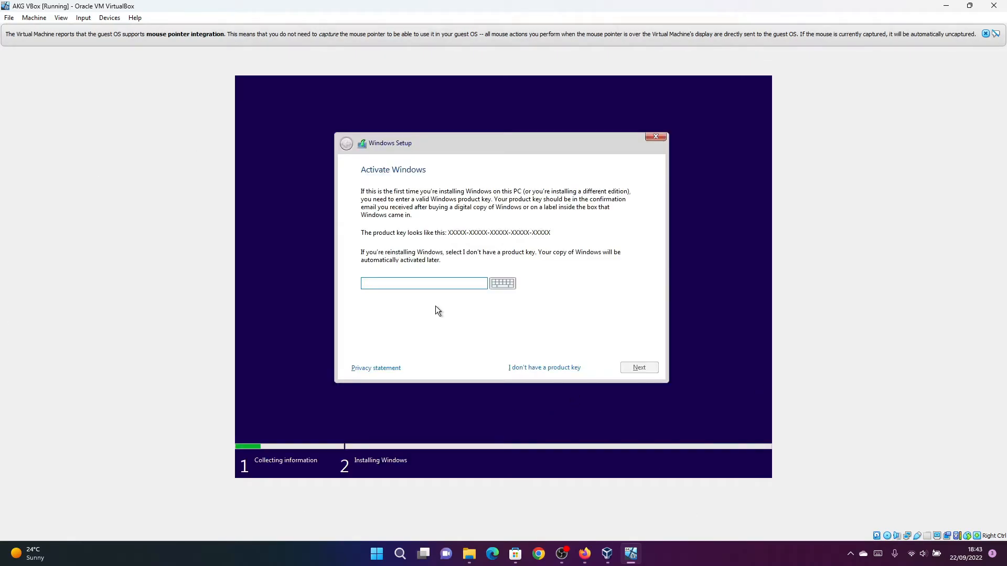
click(536, 368)
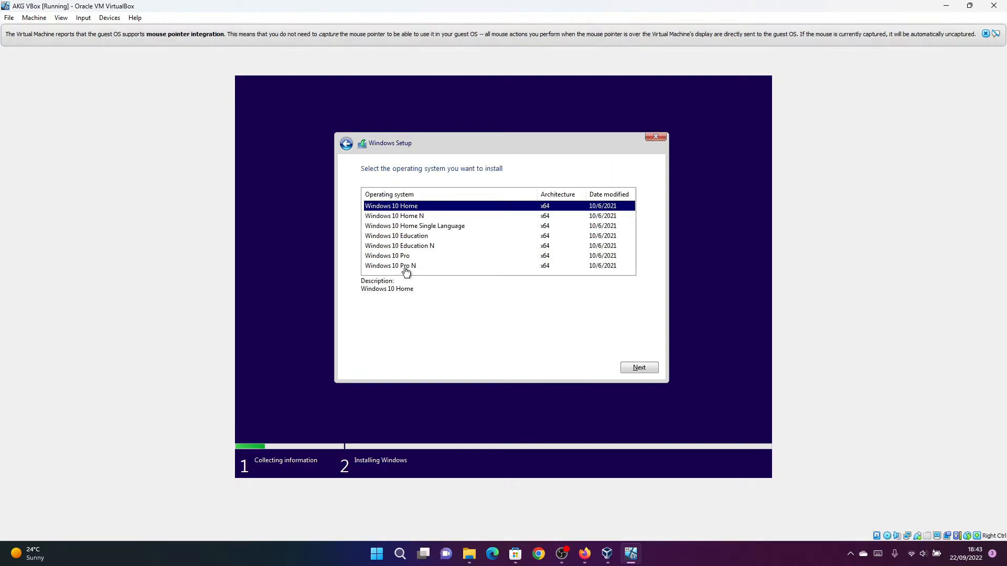
click(414, 267)
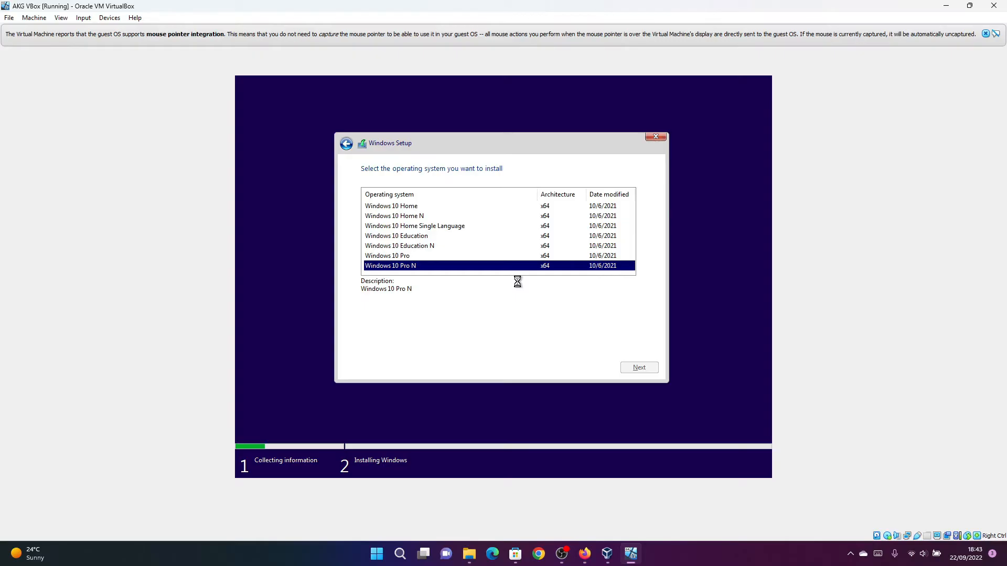
key(Return)
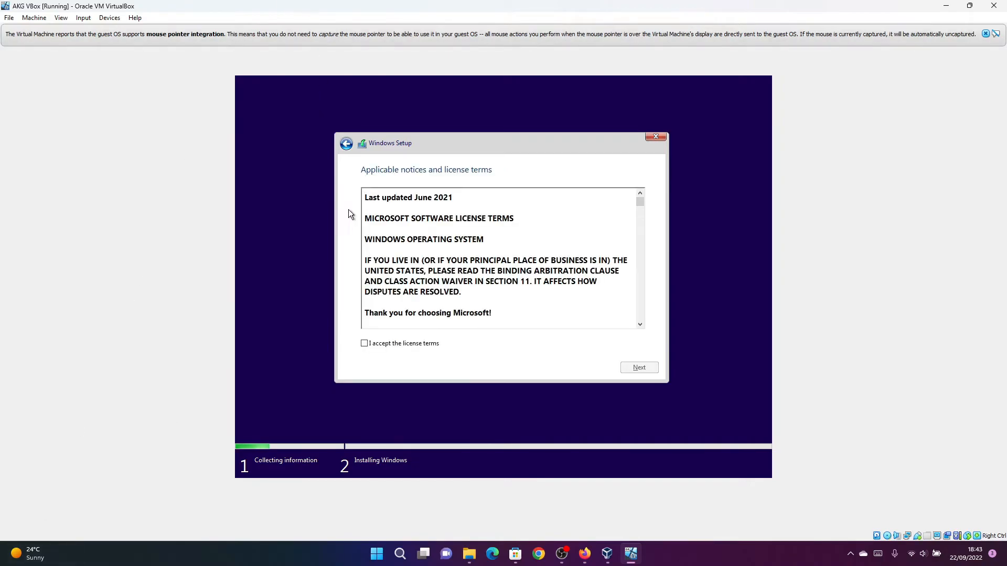
Accept the license terms and run a custom installation of Windows on the Drive 0 unallocated space.
click(389, 345)
click(639, 367)
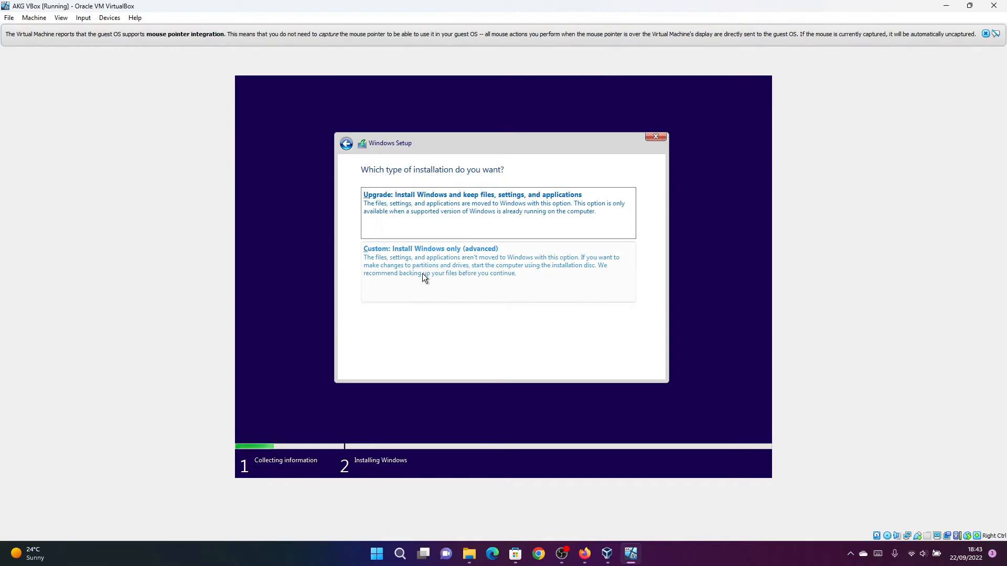
click(468, 265)
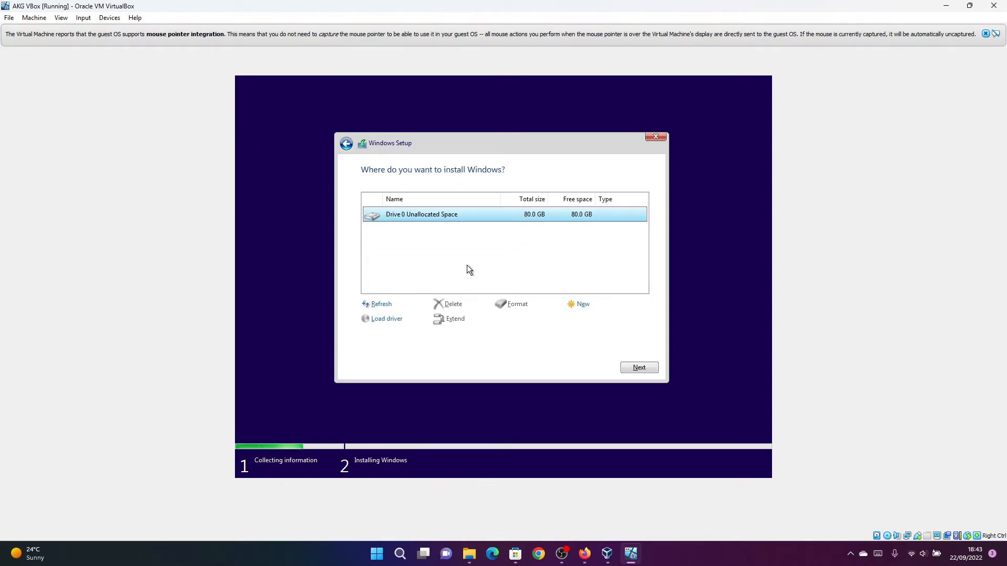
click(627, 370)
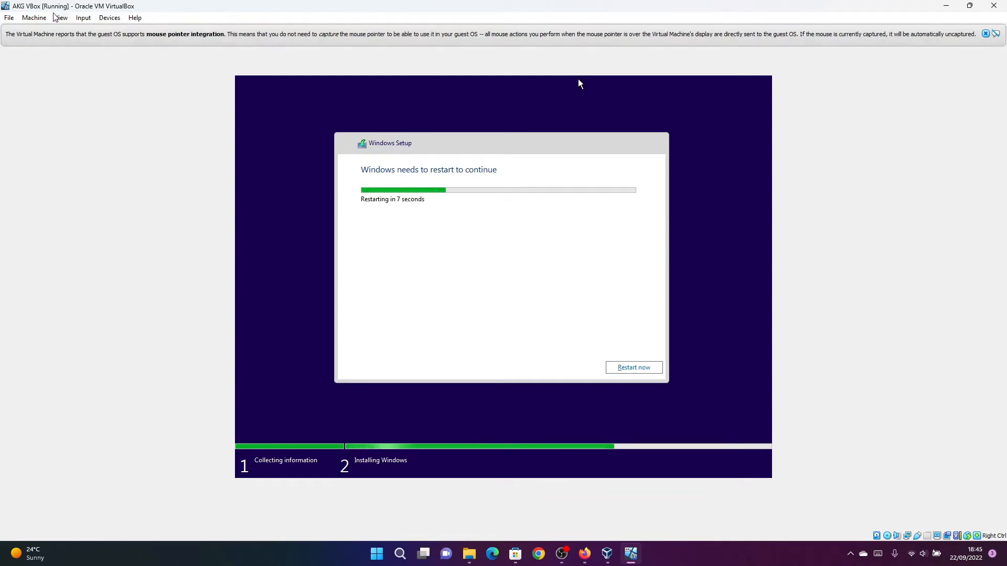
Remove the Windows10US.iso disk from the running machine's virtual optical drive during the setup restart.
click(110, 19)
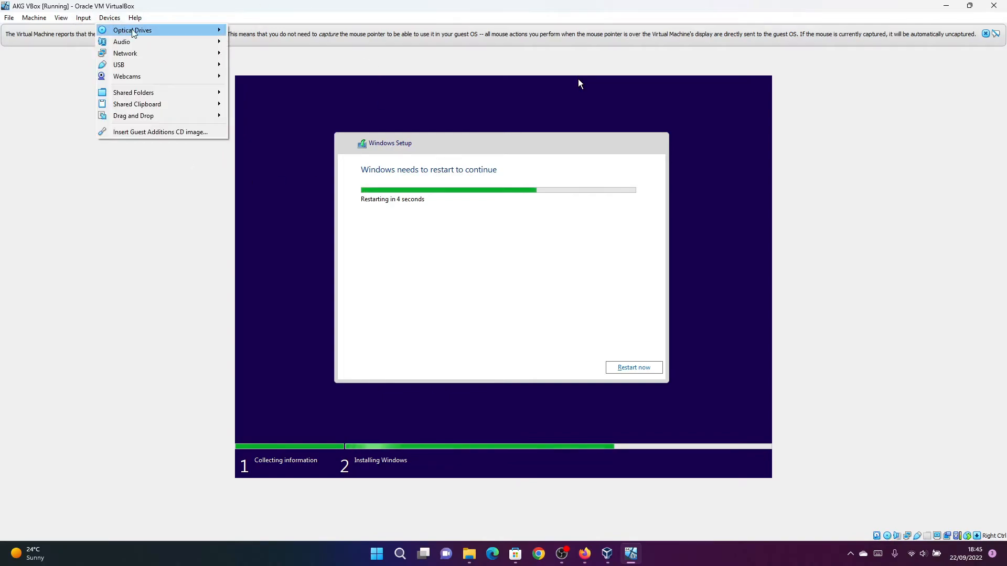
mouse_move(131, 31)
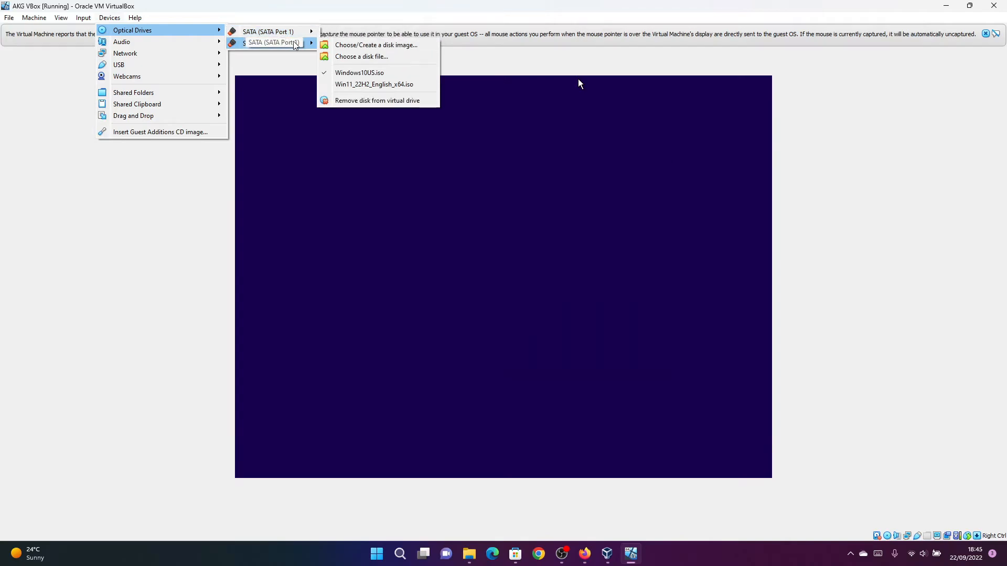
click(340, 101)
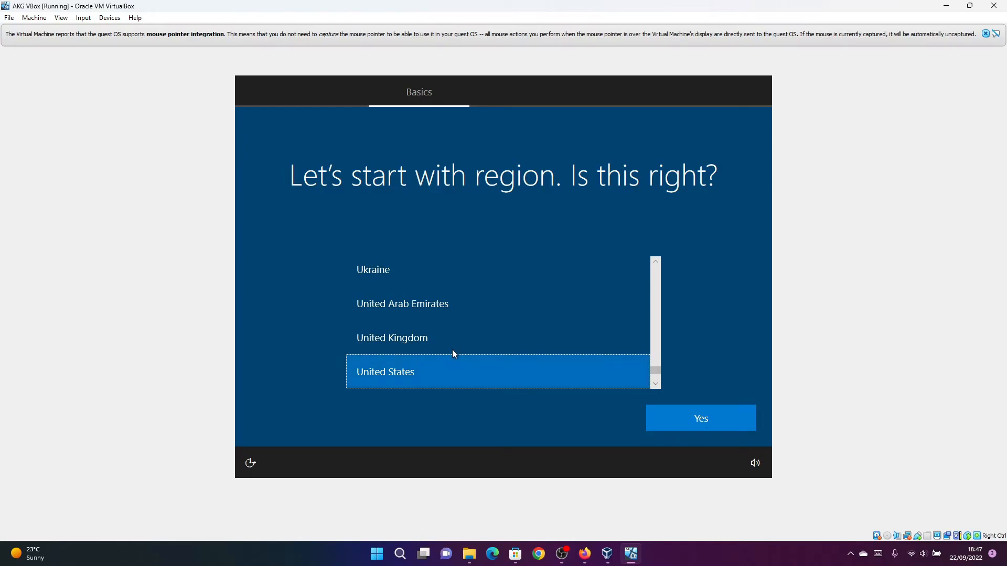
Confirm United States as the region and US as the keyboard layout in the Windows 10 first-time setup.
click(676, 425)
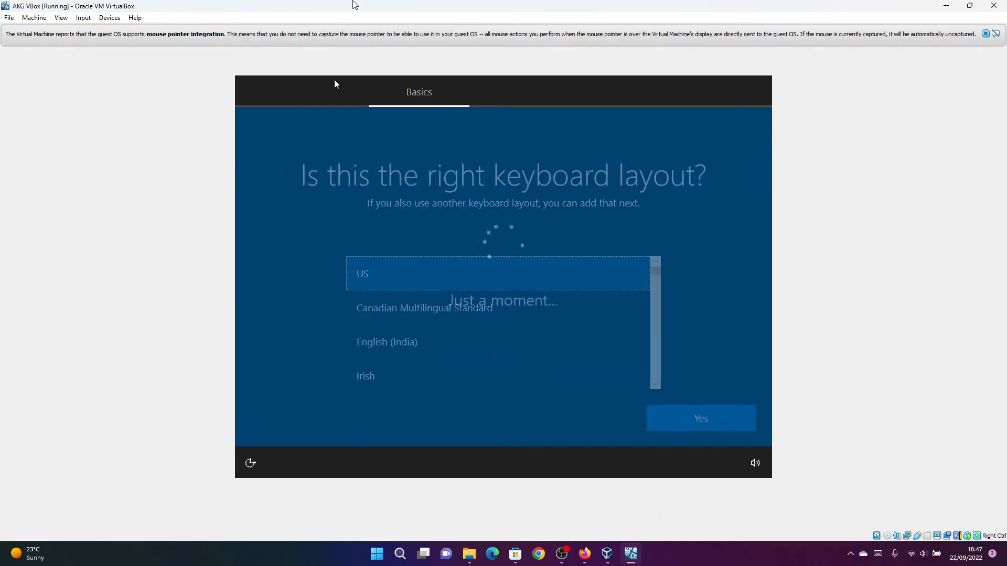
click(666, 424)
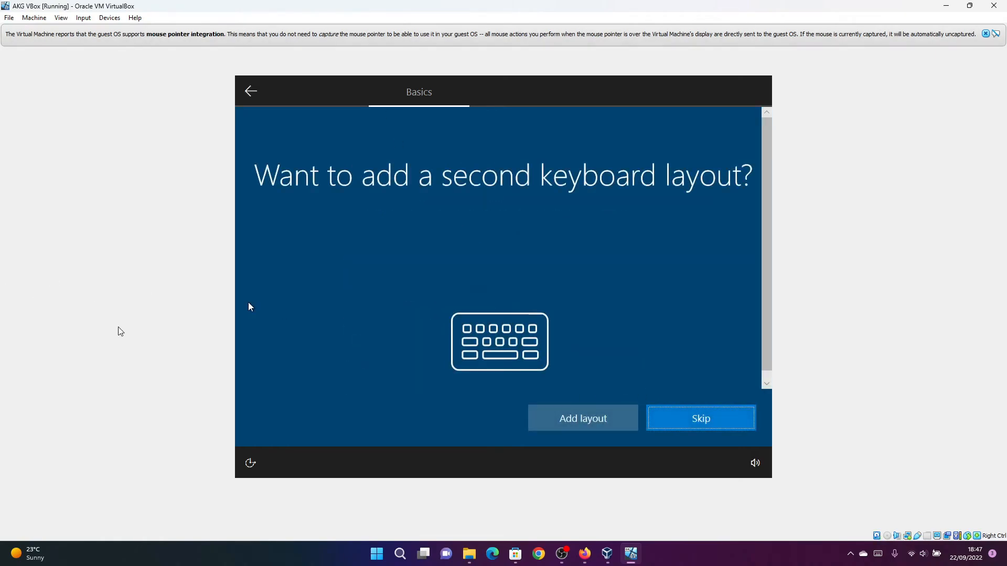
click(608, 416)
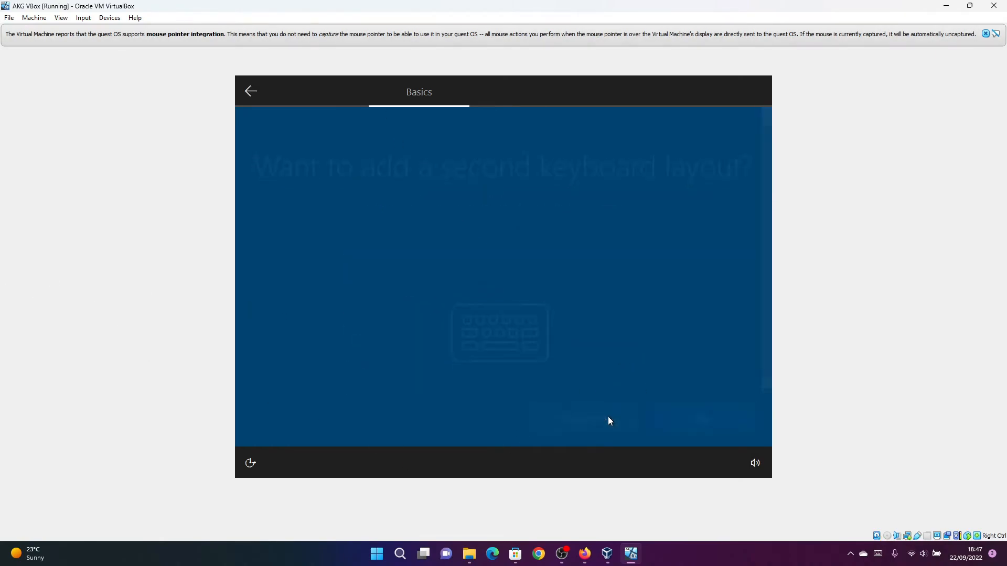
scroll(520, 372, down, 5)
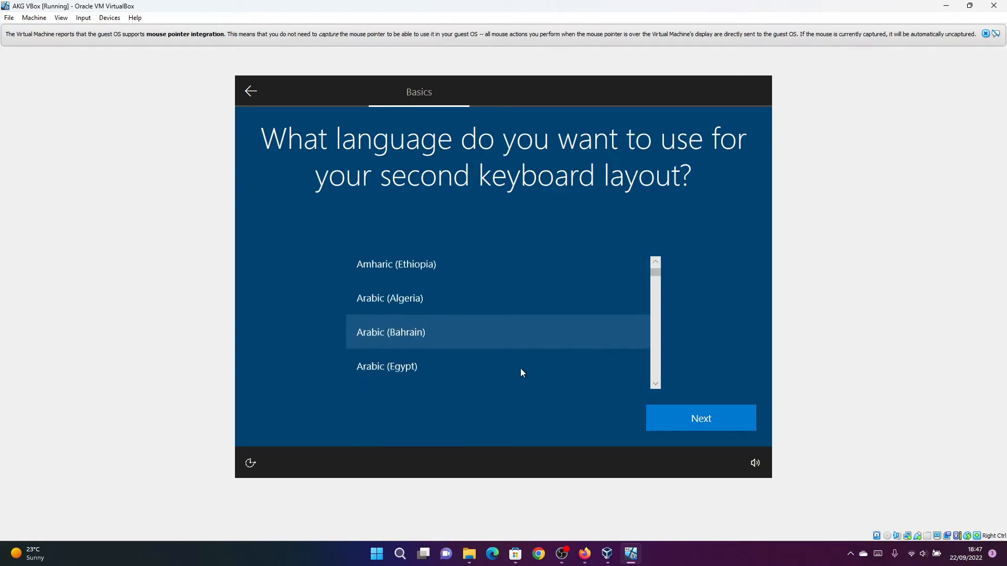
scroll(511, 335, down, 3)
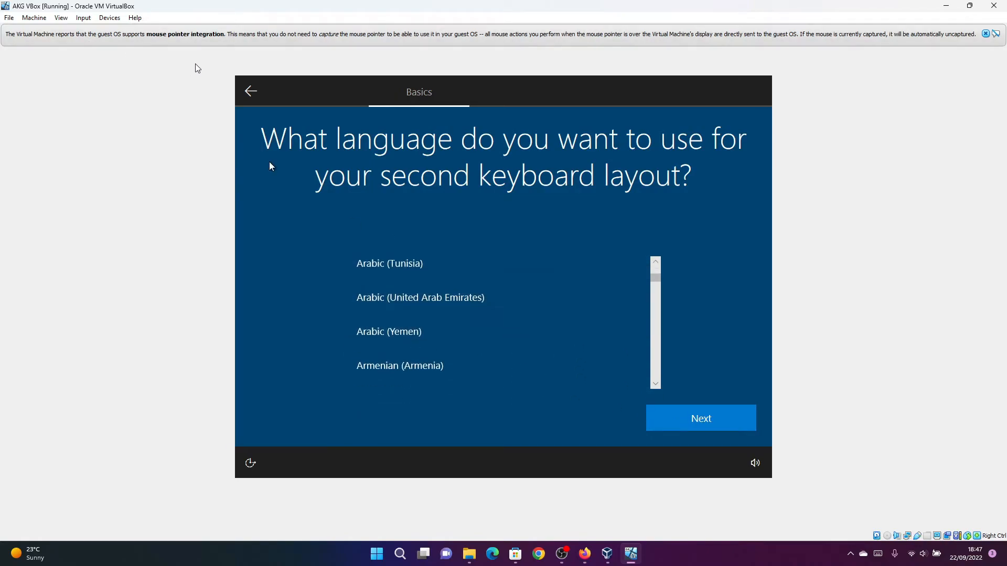
click(251, 91)
Skip adding a second keyboard layout.
click(673, 418)
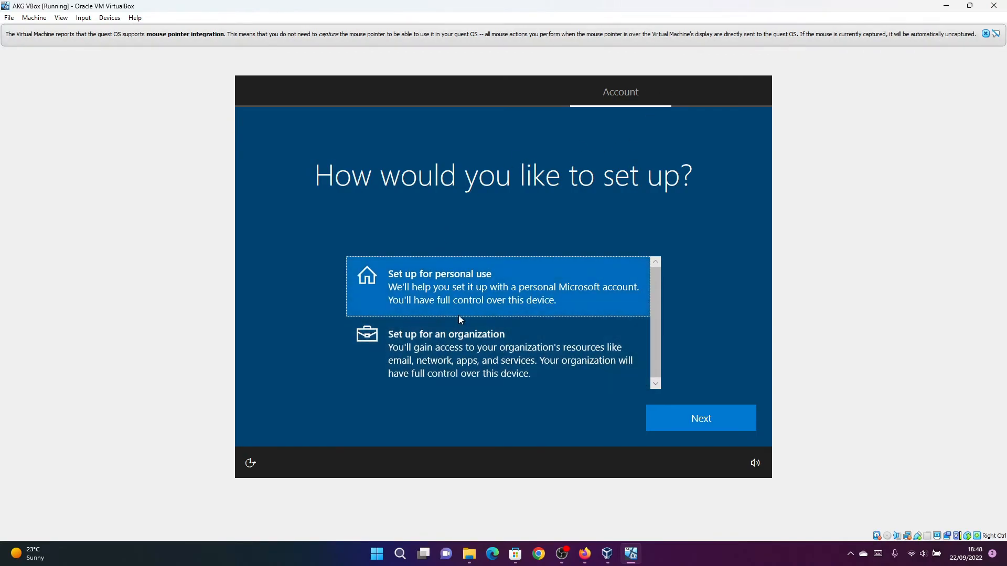
Set up Windows 10 for personal use with an offline account instead of a Microsoft account.
click(707, 412)
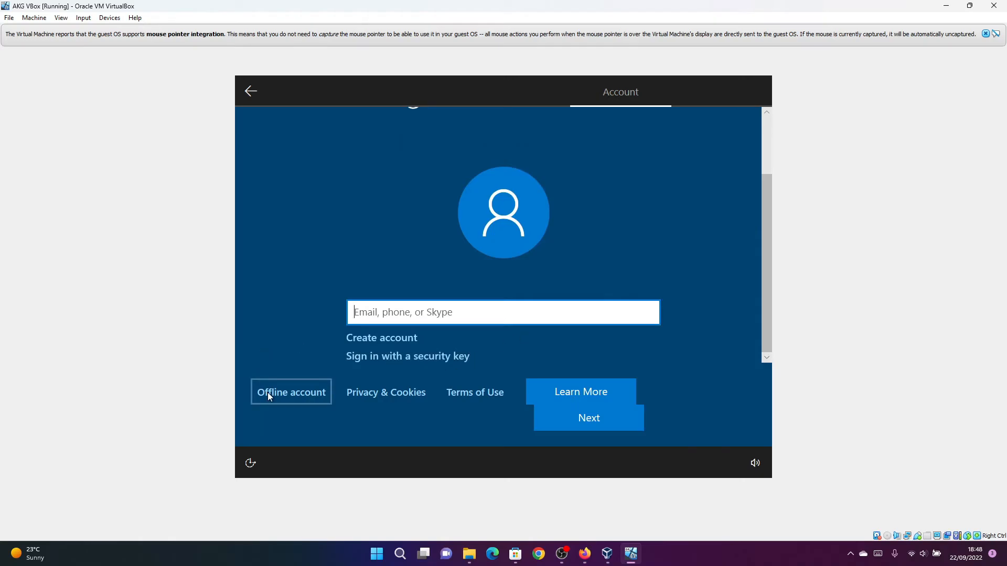
click(312, 395)
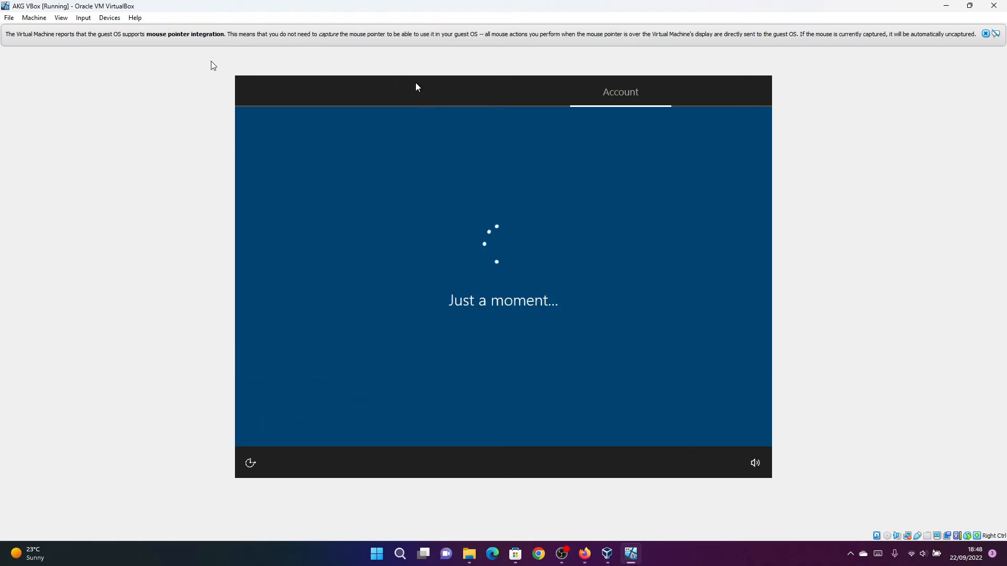
click(296, 403)
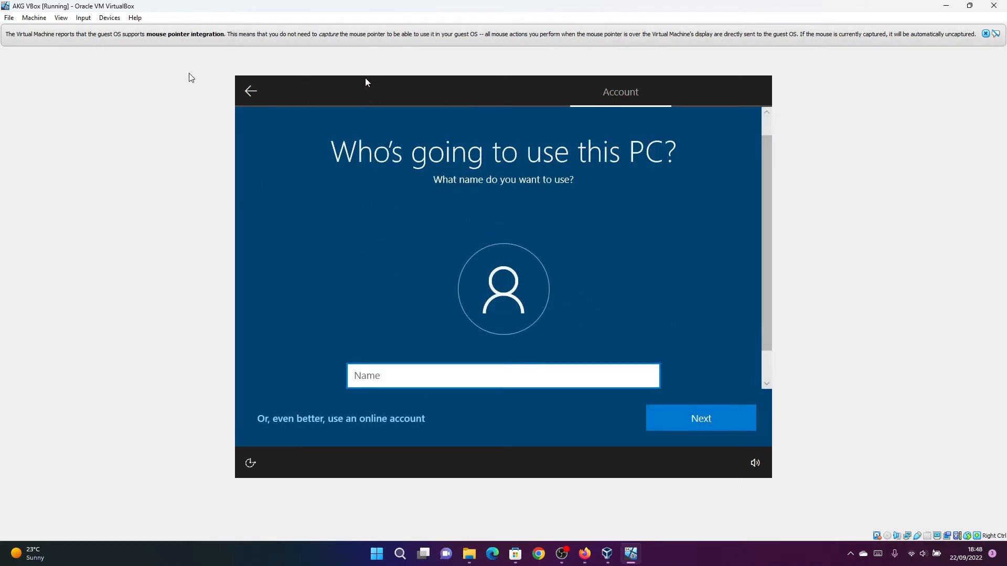
Name the local account Vm and leave its password blank.
scroll(427, 300, down, 2)
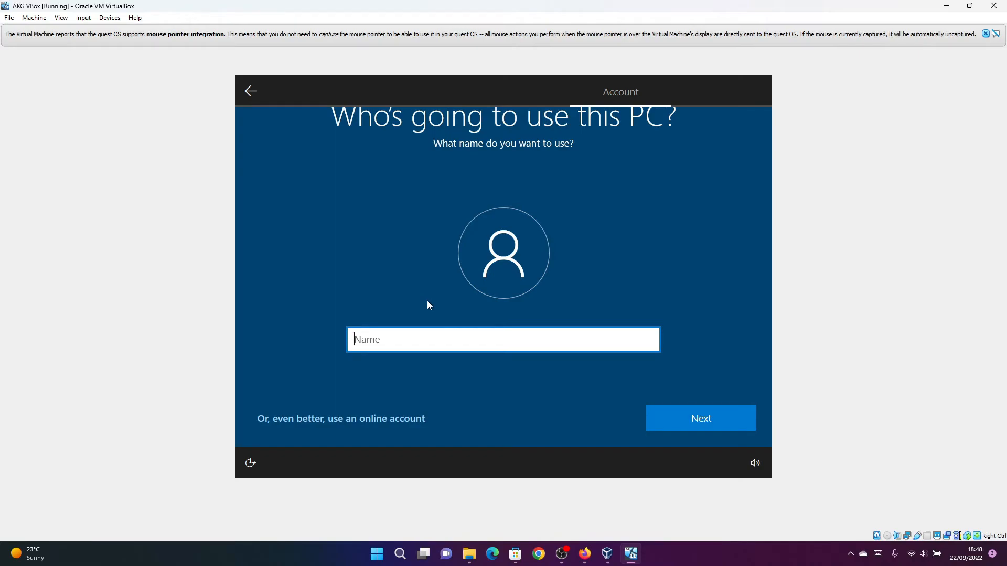
text(An)
key(BackSpace)
key(BackSpace)
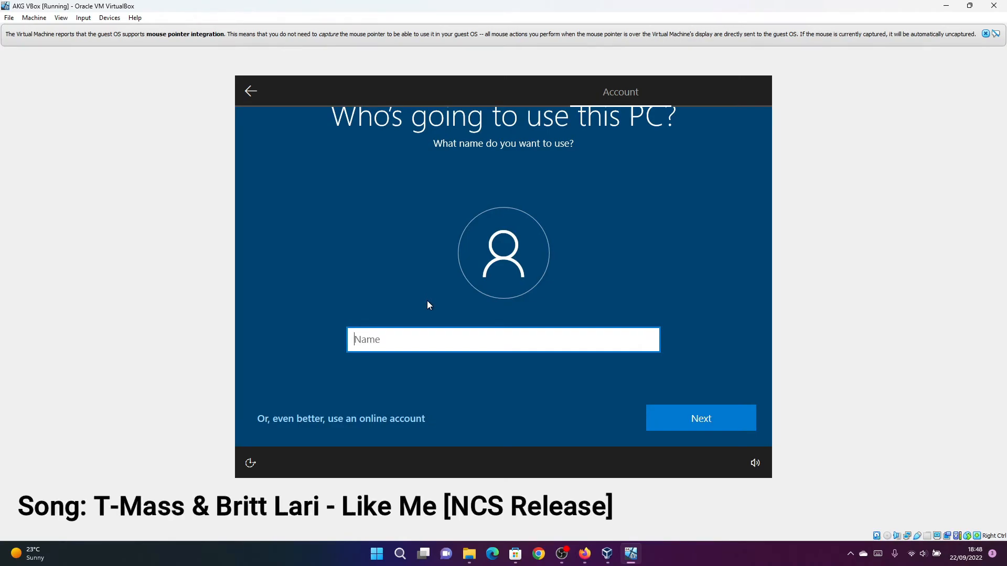
text(AKG)
key(Return)
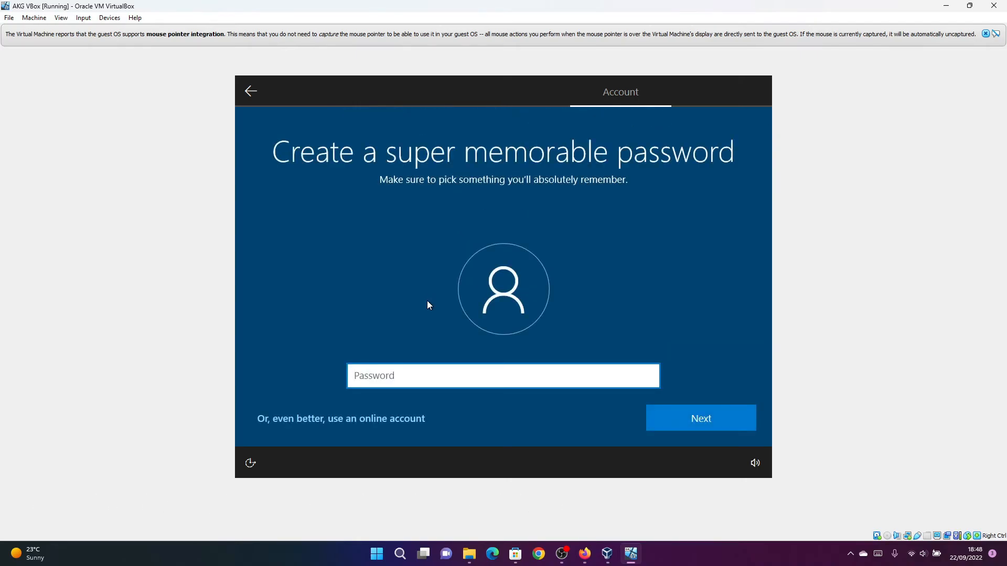
key(Return)
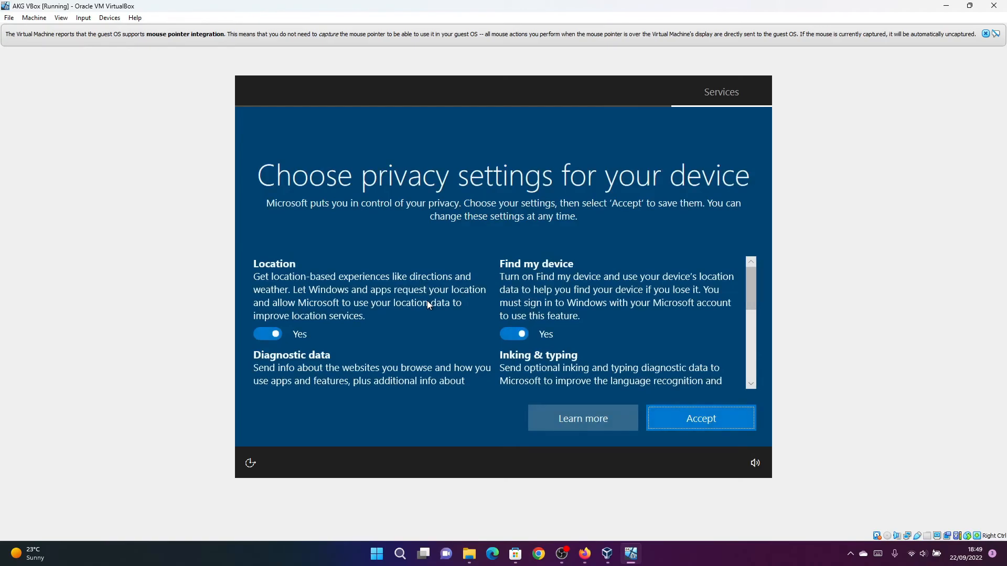
Accept the default privacy settings with all options enabled.
scroll(700, 288, down, 5)
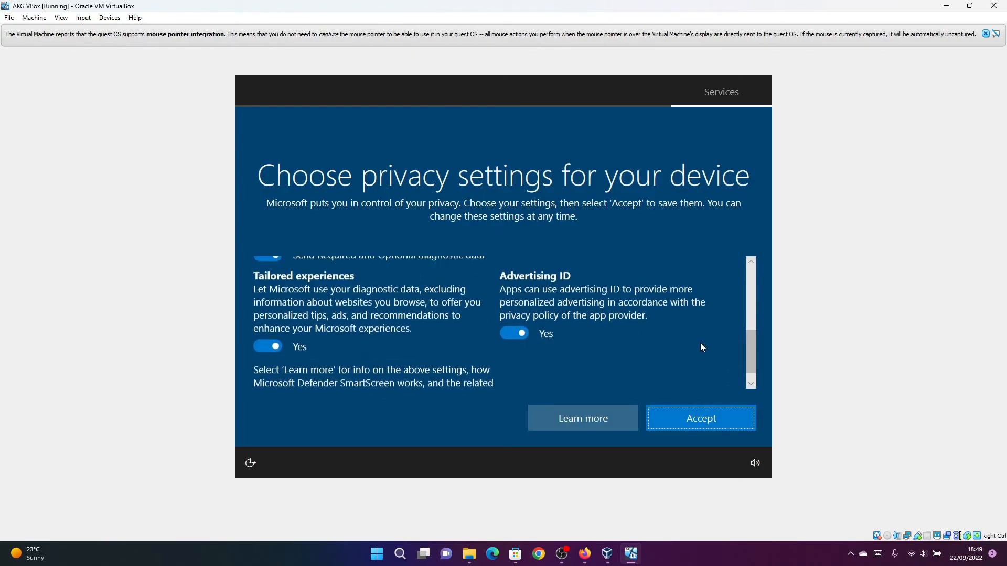
click(717, 423)
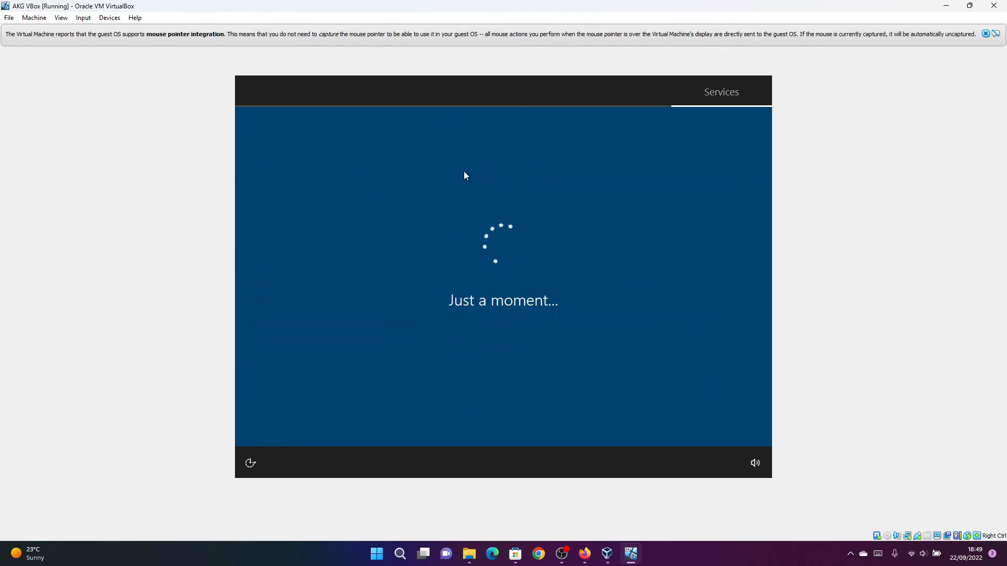
Skip customizing the experience and decline Cortana for now.
scroll(643, 290, down, 3)
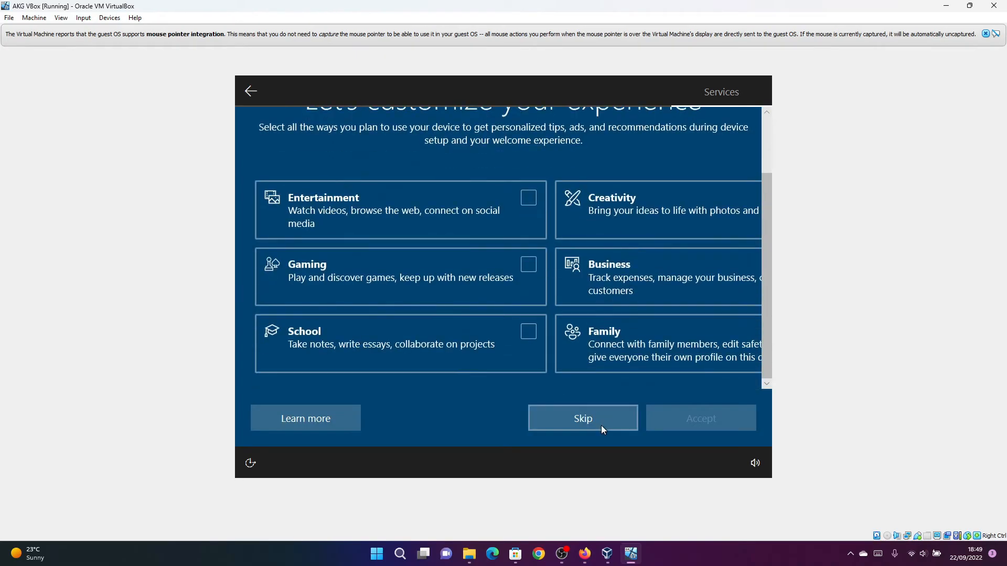
click(601, 428)
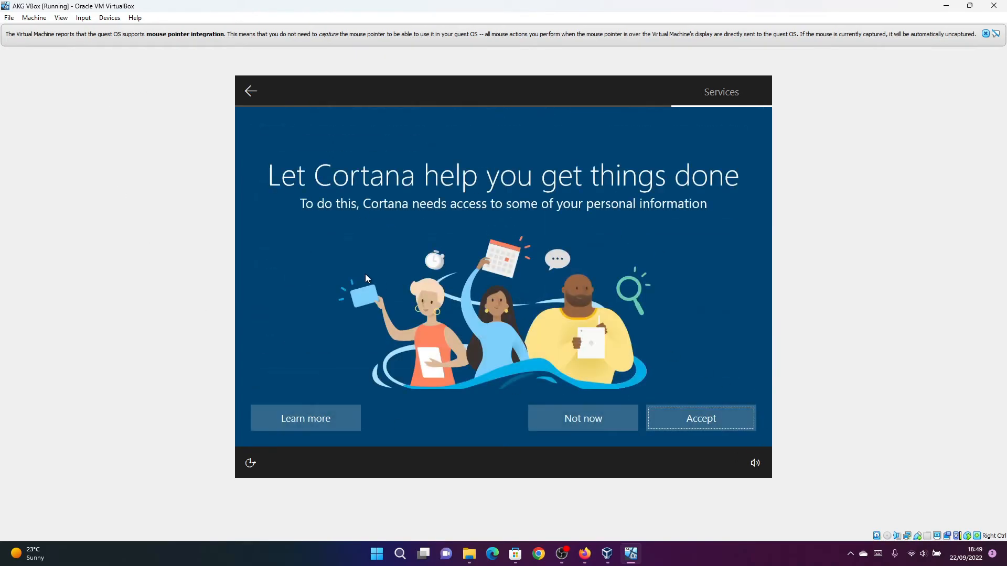
scroll(398, 256, down, 5)
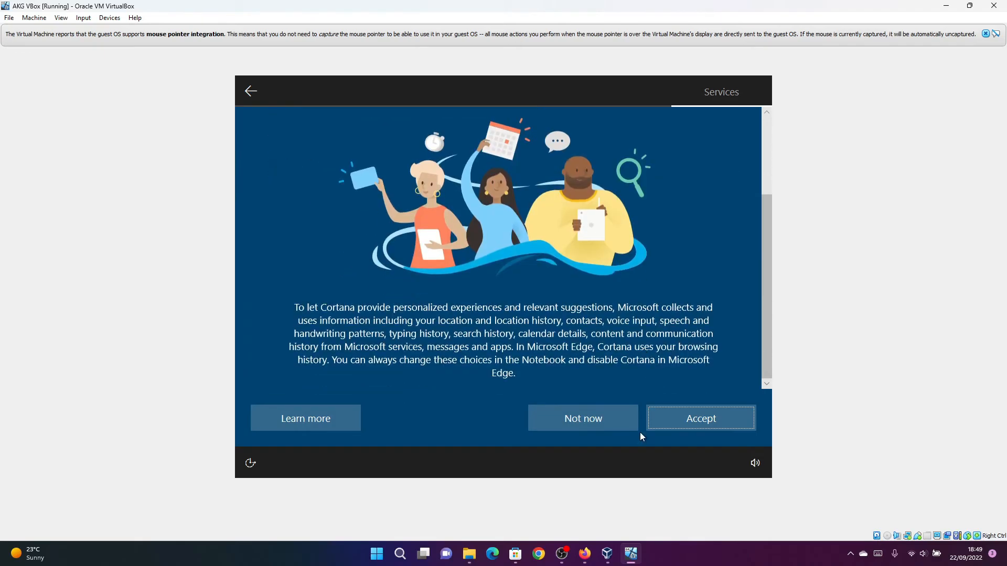
click(592, 422)
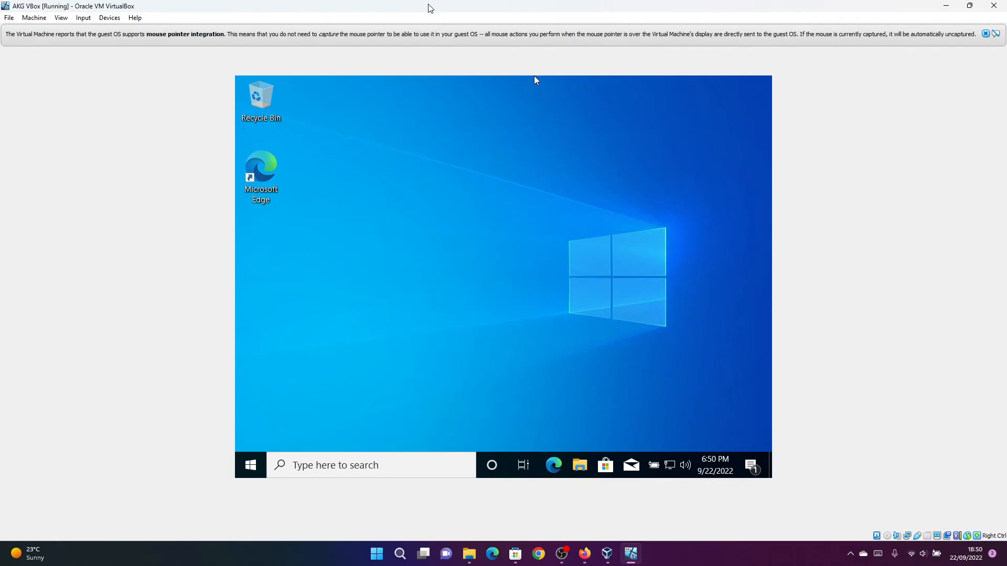
drag(666, 247, 352, 416)
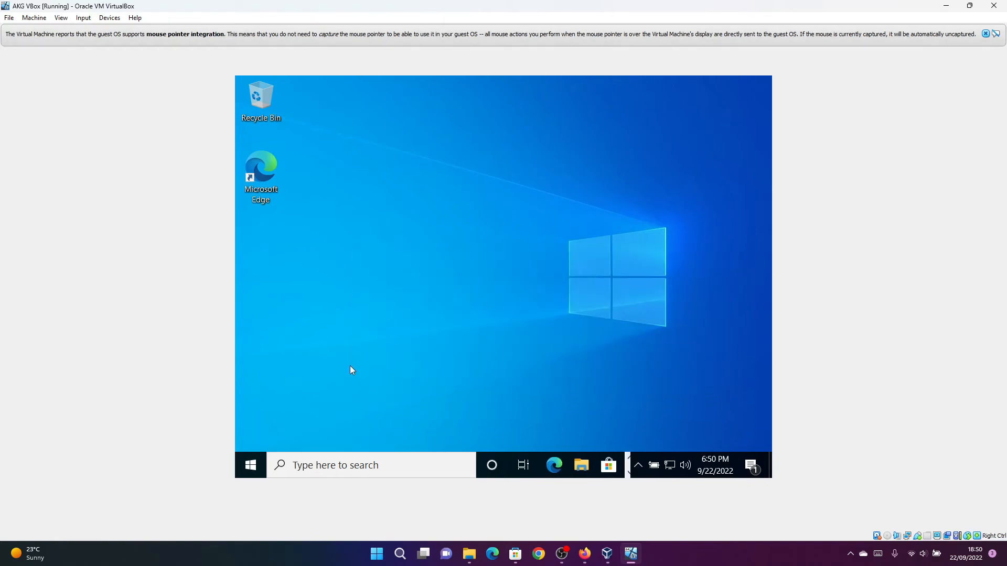
drag(642, 193, 260, 401)
click(625, 248)
Show This PC in the guest's File Explorer and insert the Guest Additions CD image into the virtual machine.
click(581, 466)
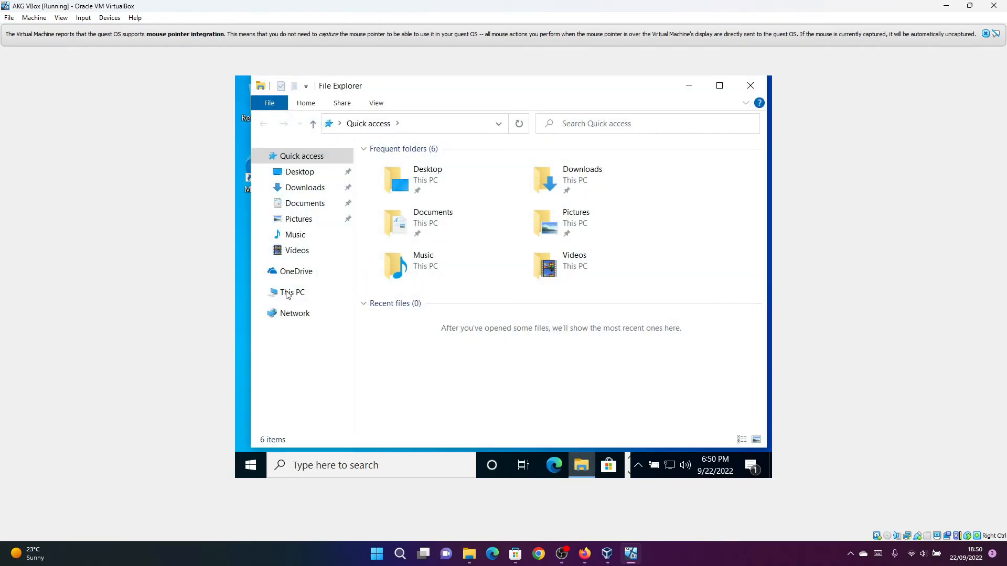
click(287, 295)
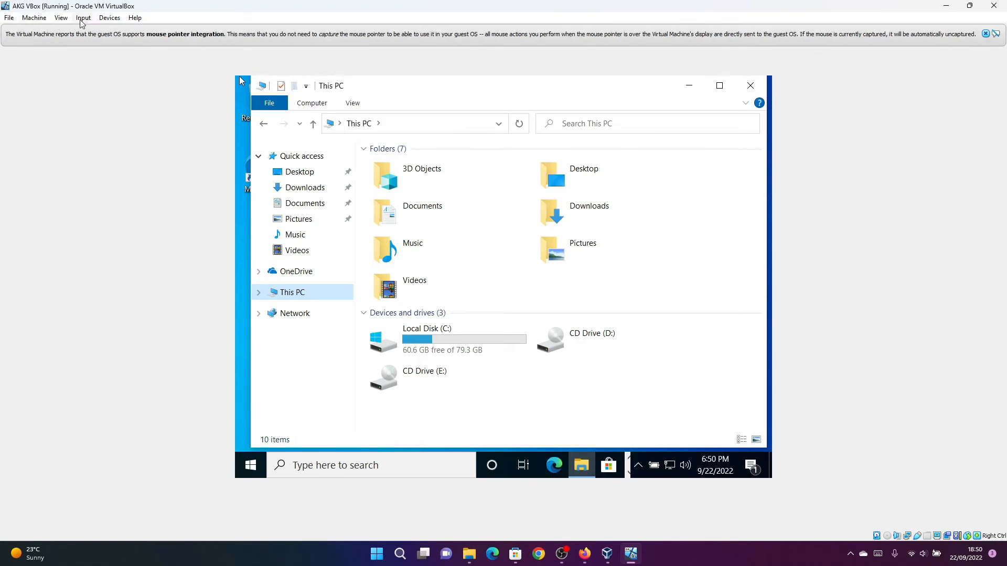
click(107, 21)
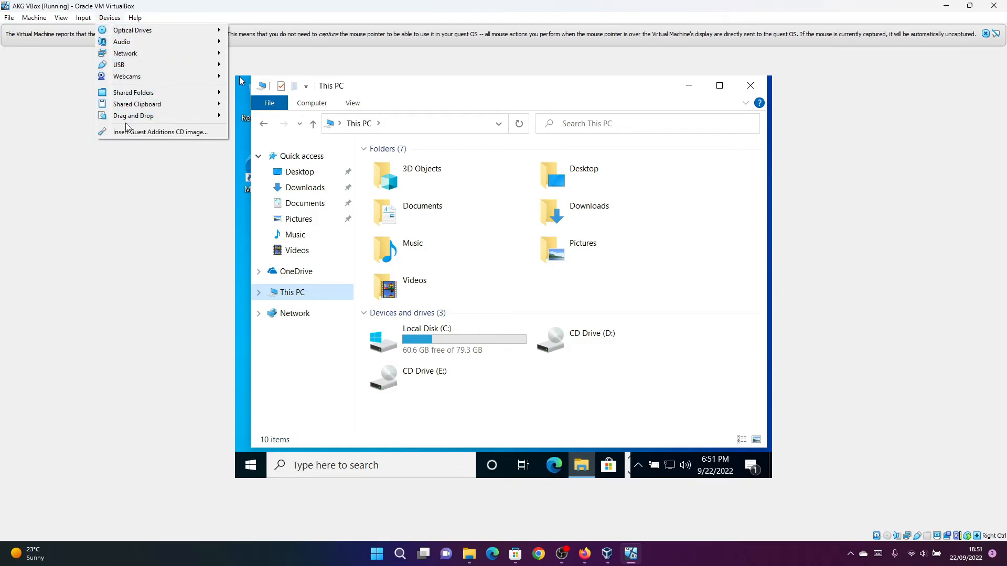
click(183, 134)
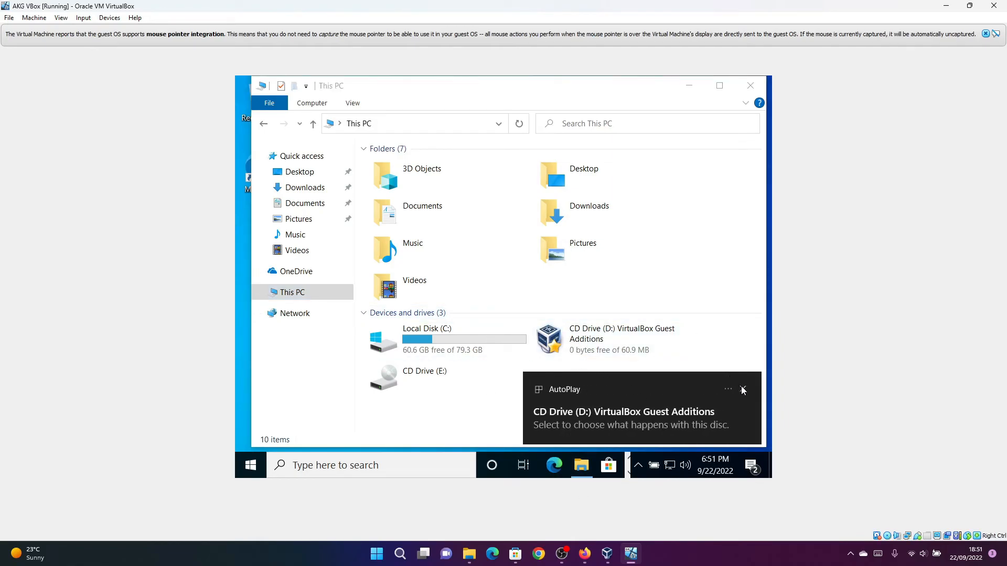
click(742, 390)
Run the VirtualBox Guest Additions 6.1.38 setup from CD Drive (D:) and install it with the default components.
double_click(577, 330)
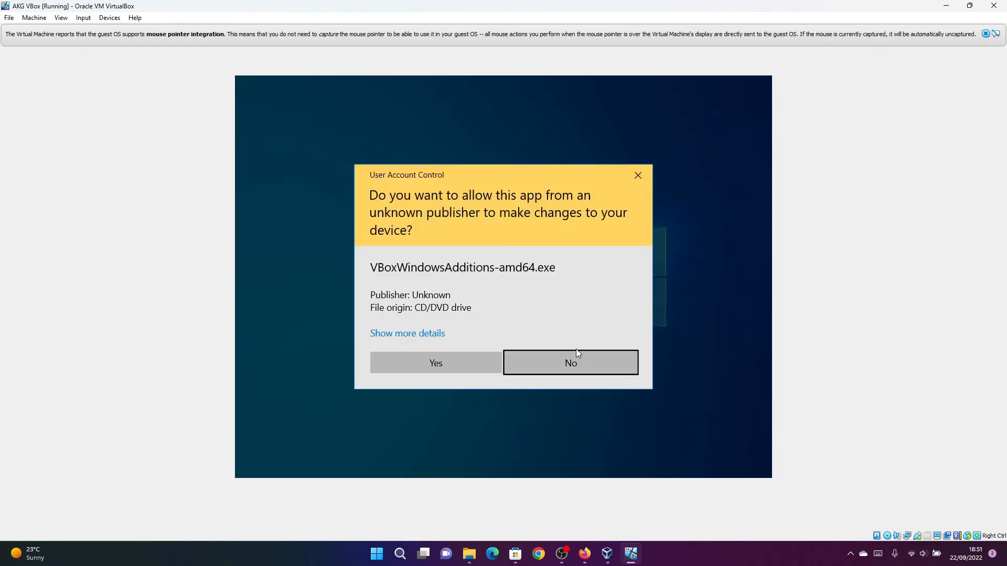
click(379, 364)
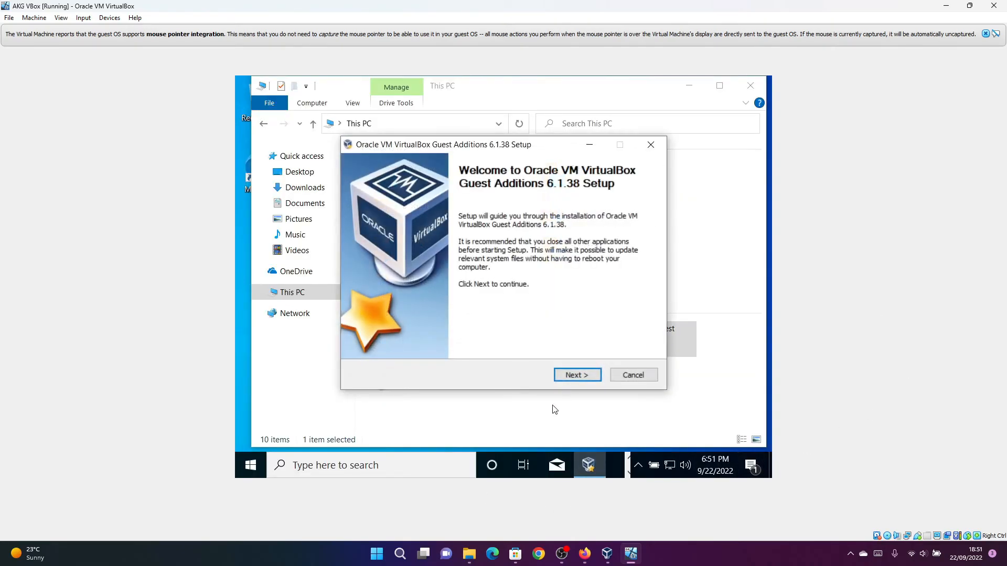
click(567, 376)
click(562, 376)
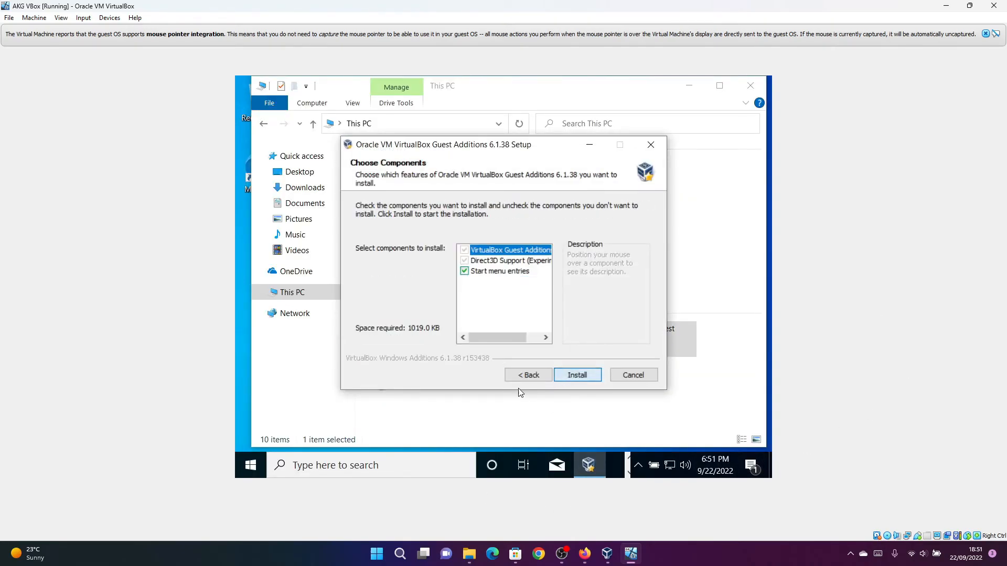
click(559, 377)
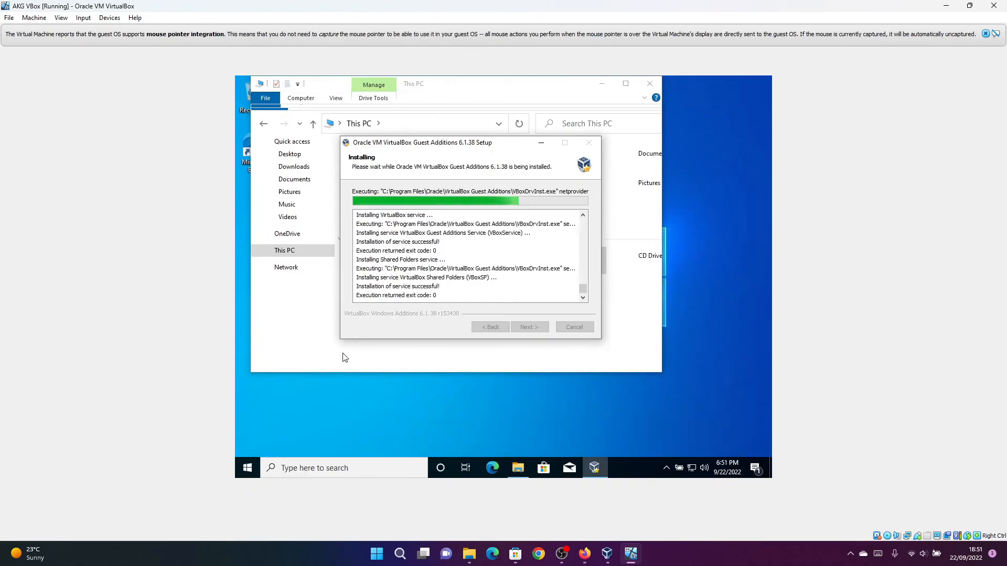
click(529, 328)
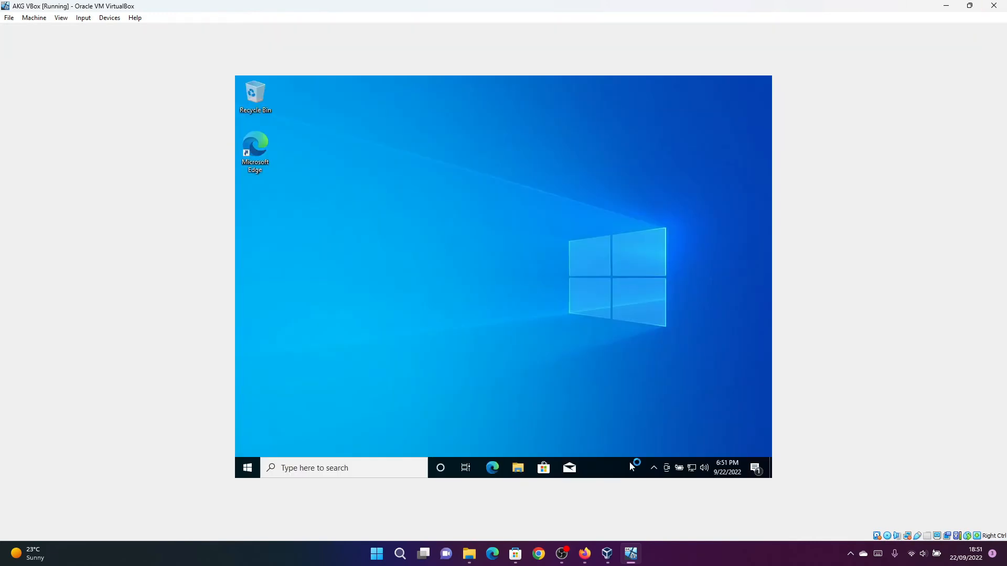
Keep the changed display settings in the guest Windows.
click(653, 468)
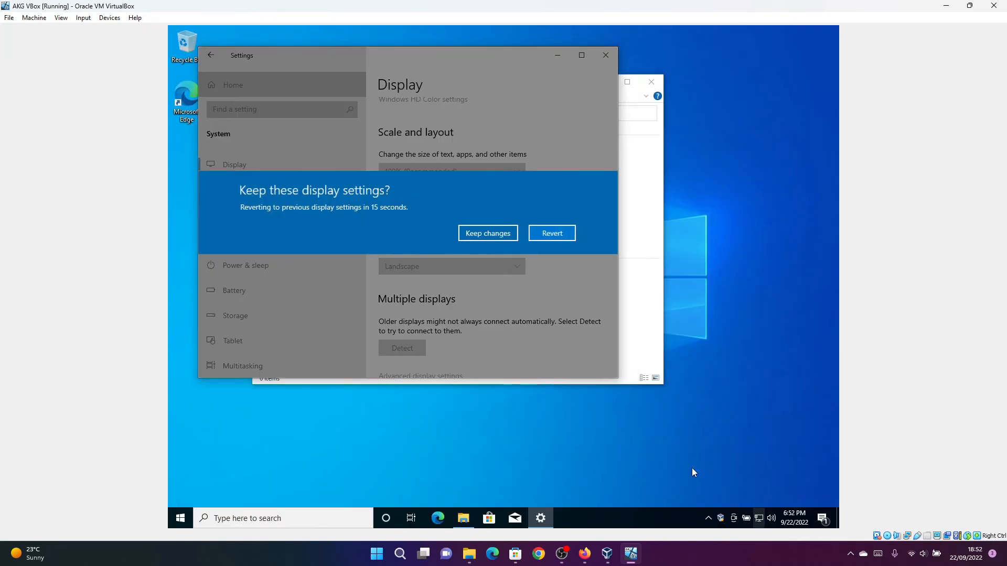
click(489, 233)
click(620, 179)
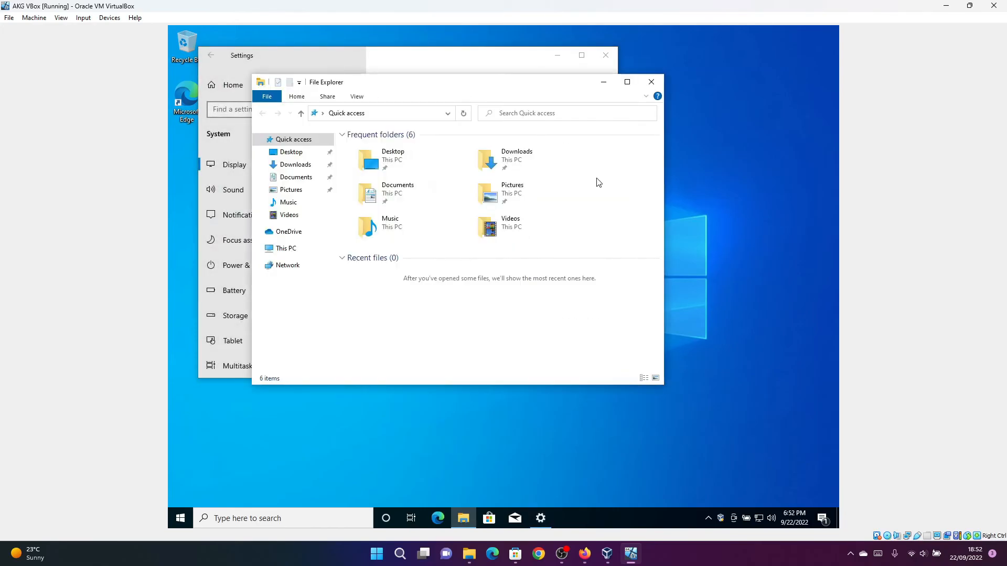
Run the Guest Additions 6.1.38 setup again from CD Drive (D:) with default options and finish with Reboot now.
click(286, 248)
click(578, 282)
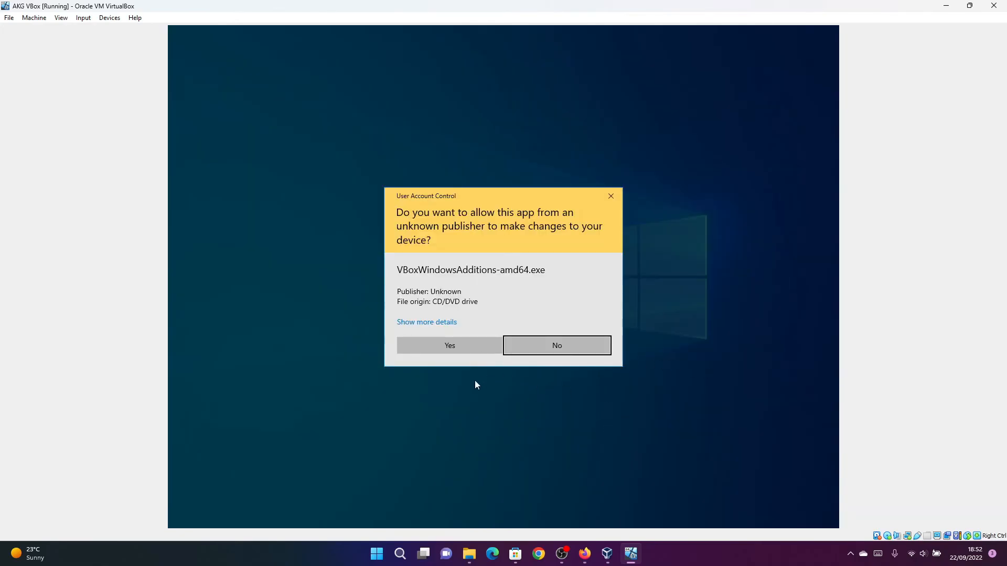
click(451, 347)
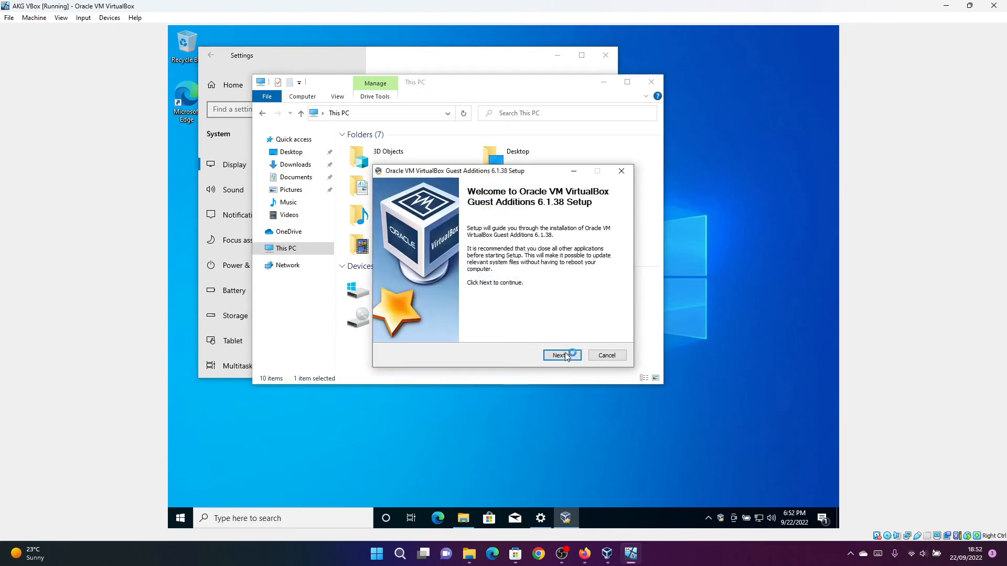
click(560, 354)
click(564, 355)
click(565, 356)
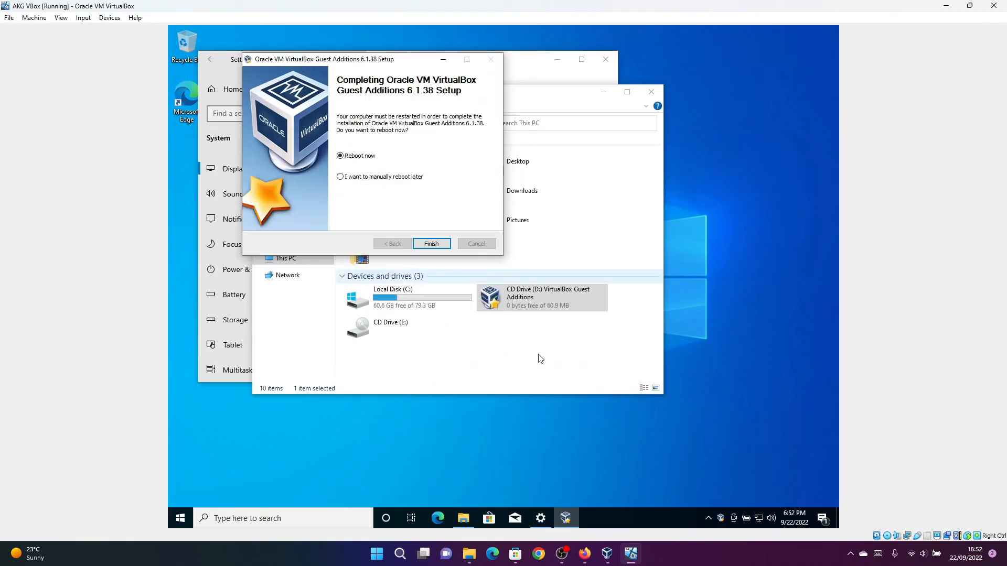
key(Return)
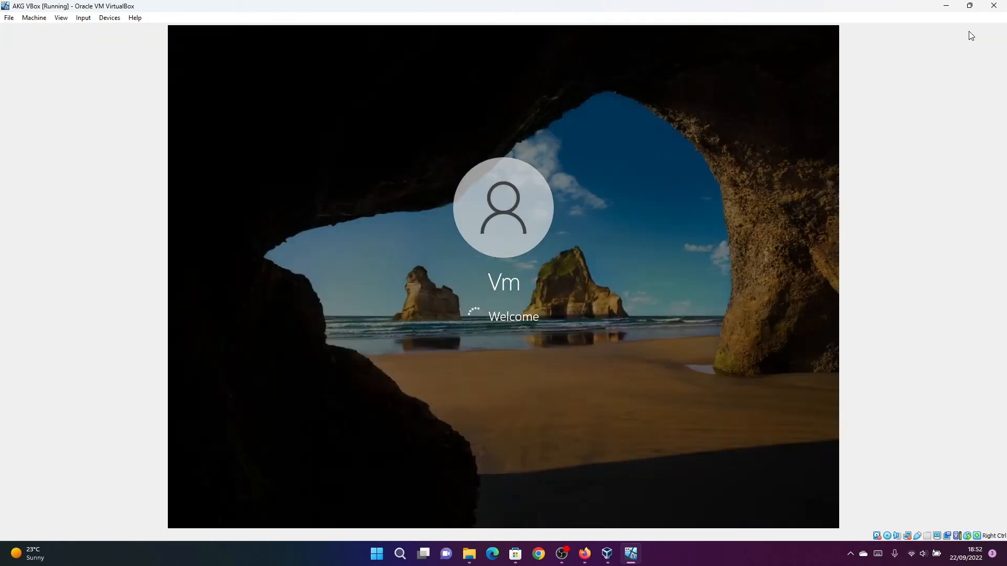
Switch the virtual machine to full-screen mode and try out the guest desktop.
key(Control_R+f)
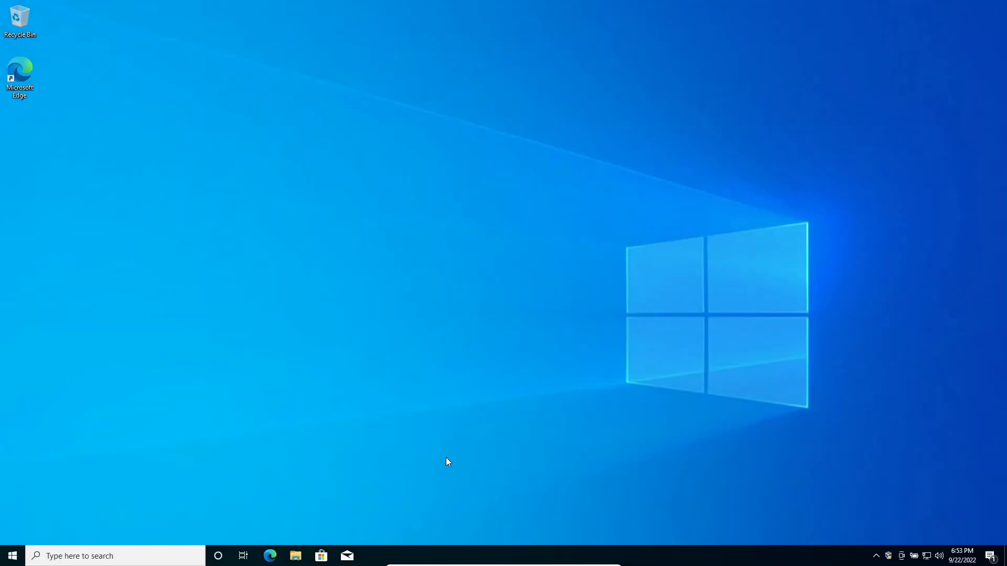
drag(895, 5, 215, 457)
drag(809, 2, 318, 517)
drag(952, 60, 927, 46)
right_click(878, 265)
click(672, 330)
Shut down the guest Windows 10.
click(13, 556)
mouse_move(11, 540)
click(48, 533)
click(62, 493)
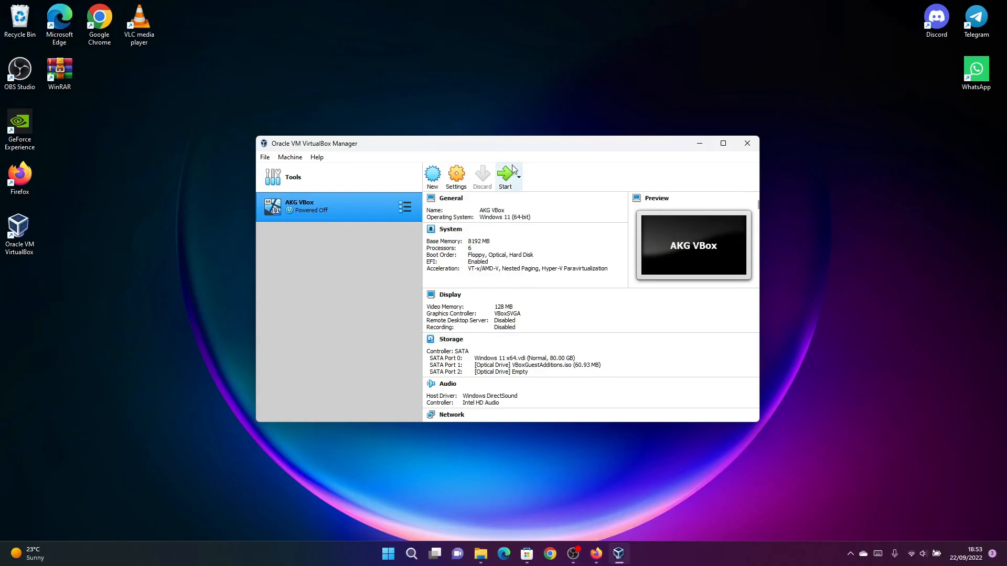
Set the version of the AKG VBox machine to Windows 10 (64-bit) in its general settings.
click(461, 181)
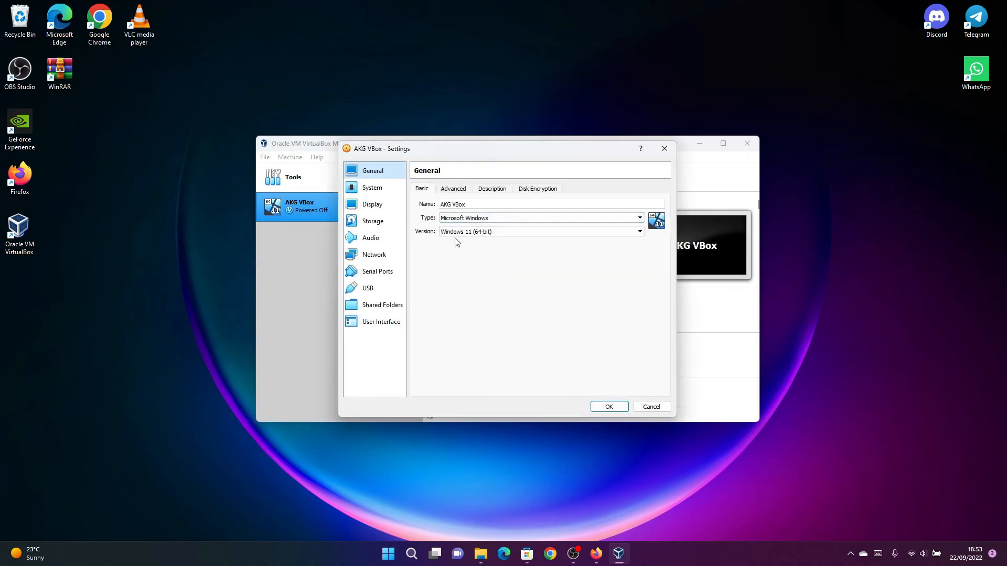
scroll(456, 233, down, 3)
scroll(461, 234, up, 4)
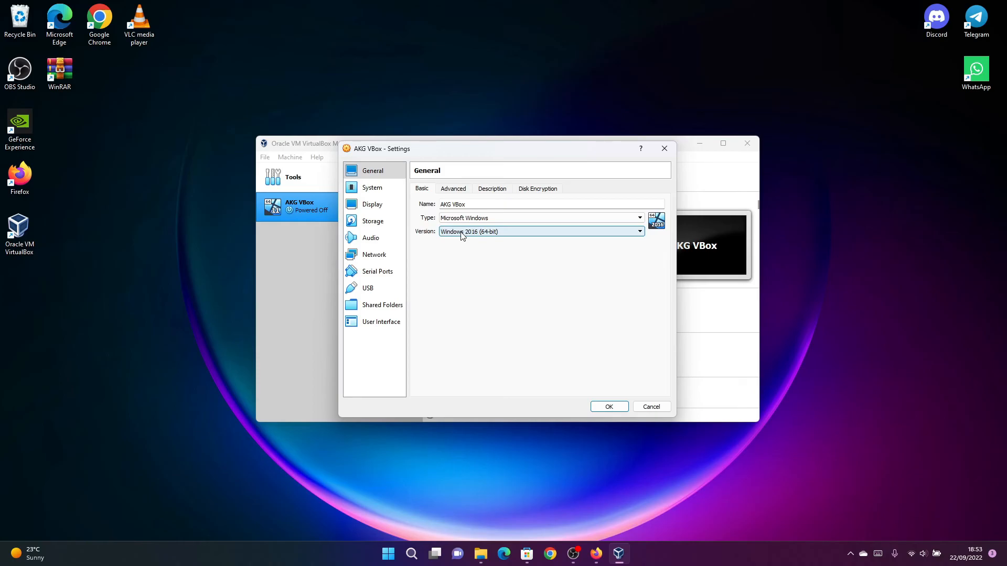
scroll(461, 236, up, 1)
click(597, 406)
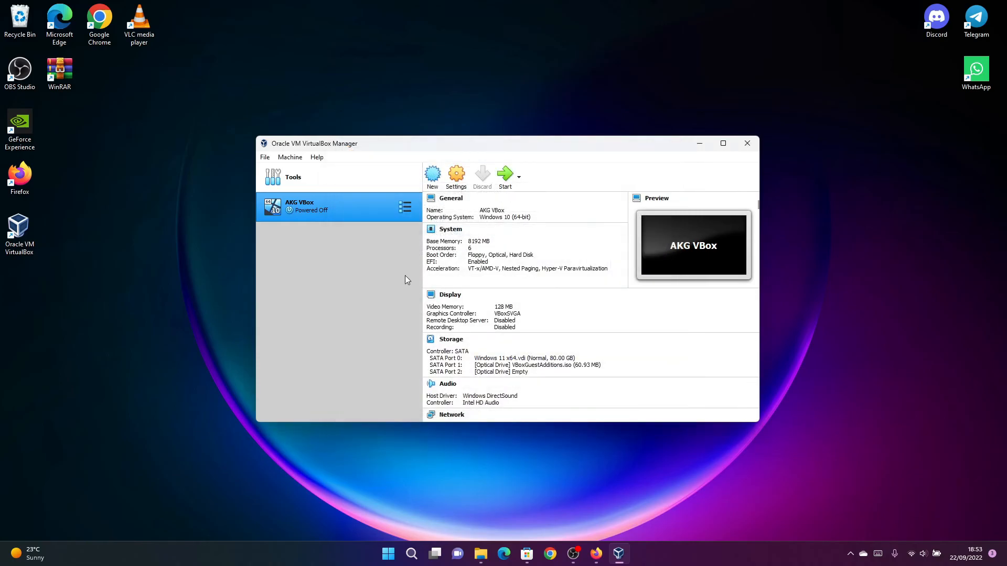
click(444, 235)
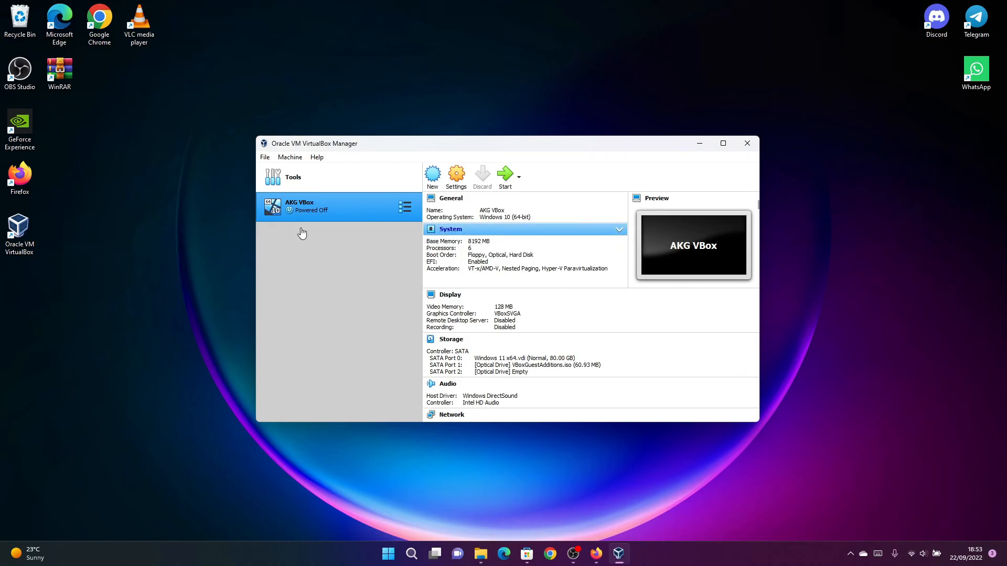
Attach network Adapter 1 of the AKG VBox machine to Bridged Adapter on Intel(R) Wi-Fi 6 AX201 160MHz and save the settings.
click(374, 254)
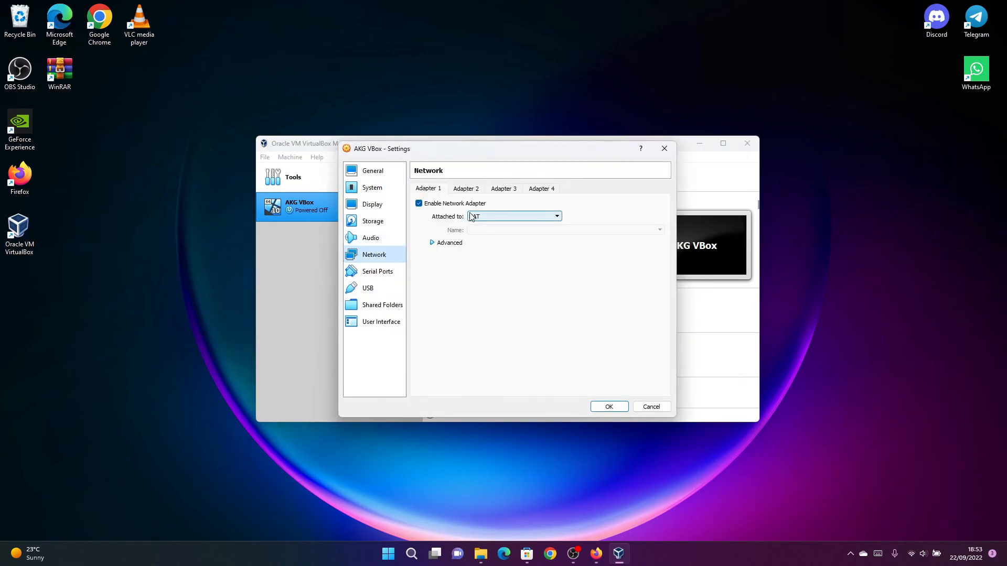
click(503, 216)
click(489, 231)
click(498, 230)
click(499, 232)
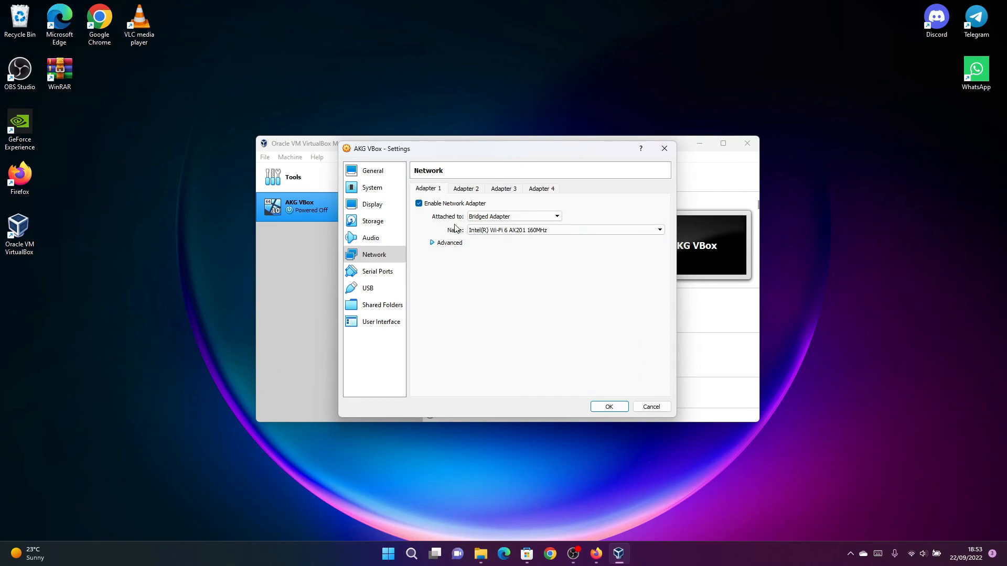
click(475, 231)
click(482, 228)
click(480, 219)
click(481, 219)
click(481, 219)
click(483, 219)
scroll(483, 223, up, 1)
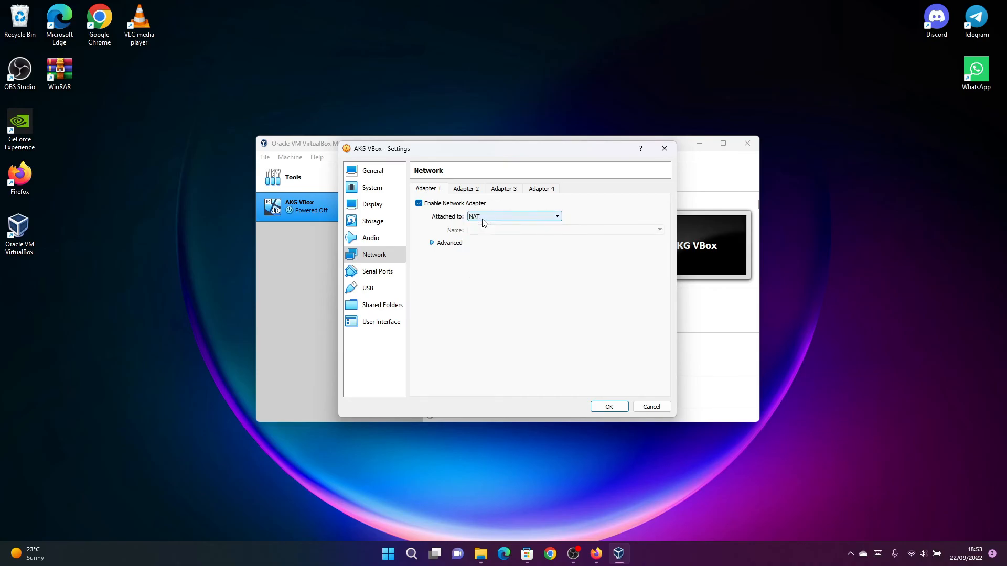
click(609, 407)
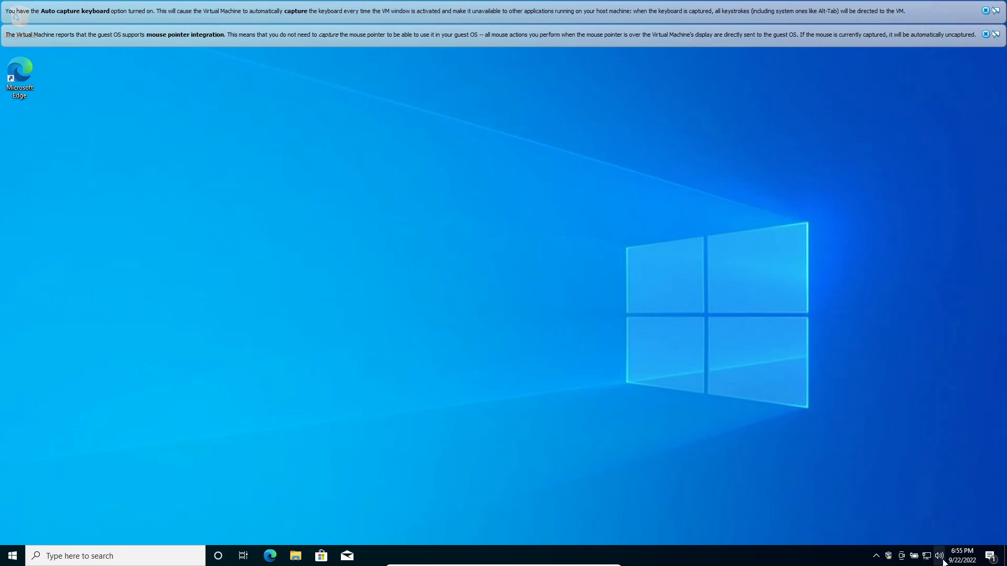
Open the guest's Ethernet settings and view the properties of the Network 2 connection.
click(925, 556)
click(894, 472)
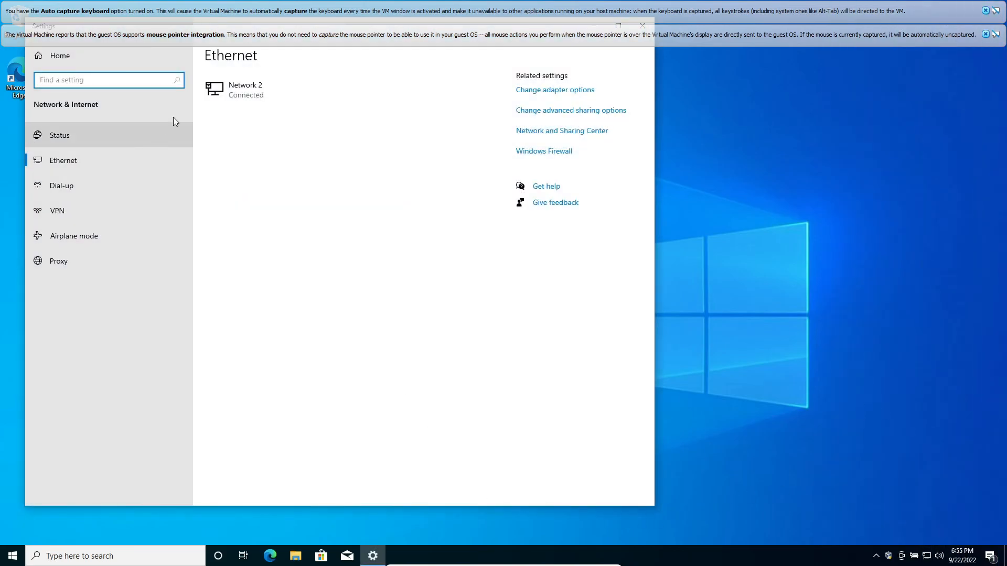
click(225, 86)
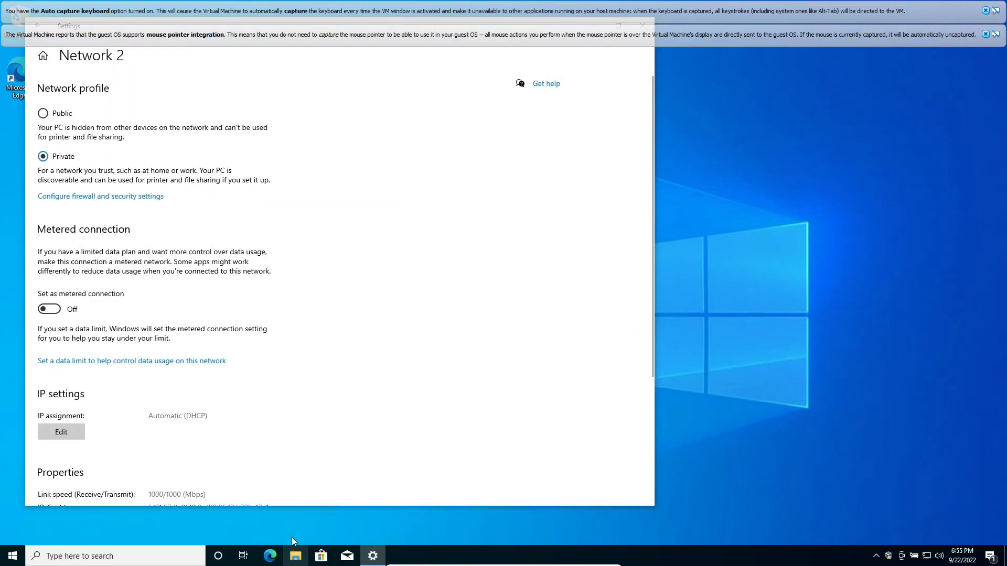
Browse the Network location in the guest's File Explorer and dismiss the file sharing notice.
key(super+e)
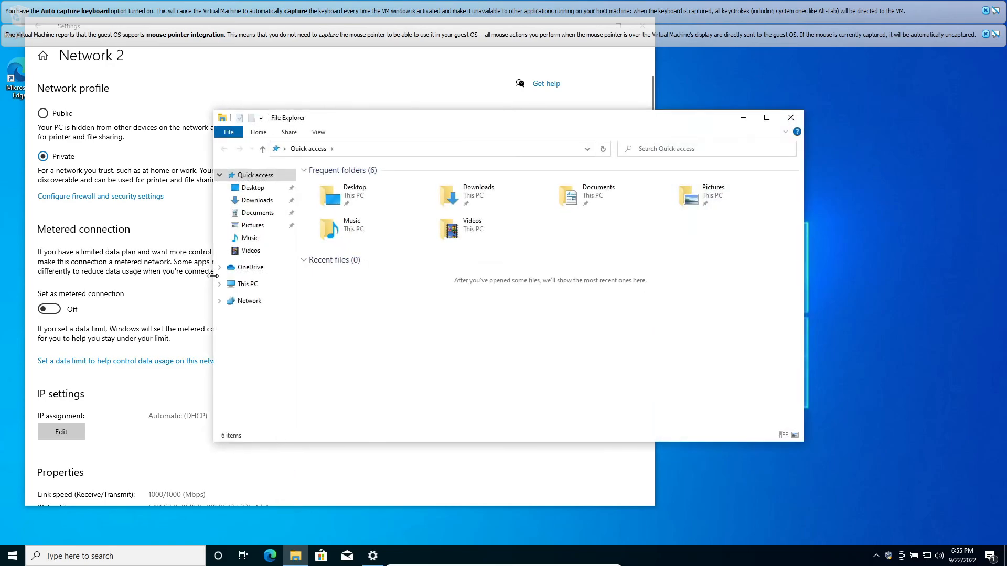
click(246, 301)
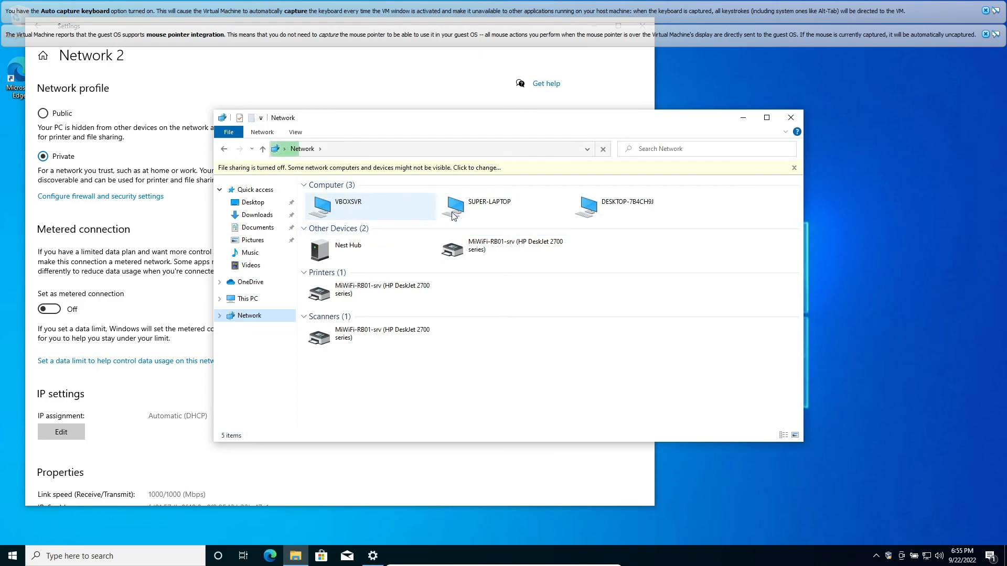
click(597, 168)
click(618, 175)
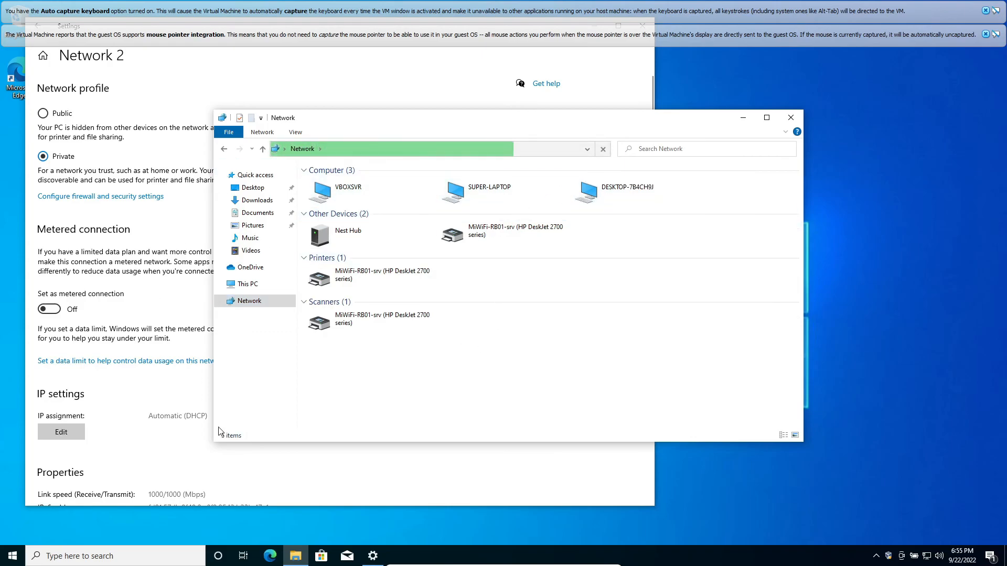
Minimize the full-screen virtual machine to reach the host desktop and bring it back to full screen.
mouse_move(586, 564)
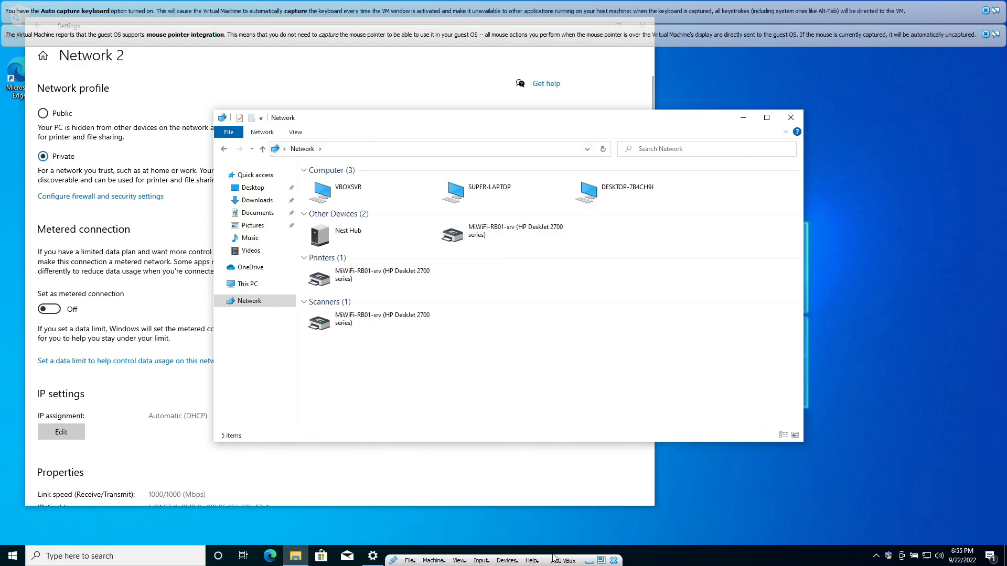
click(589, 562)
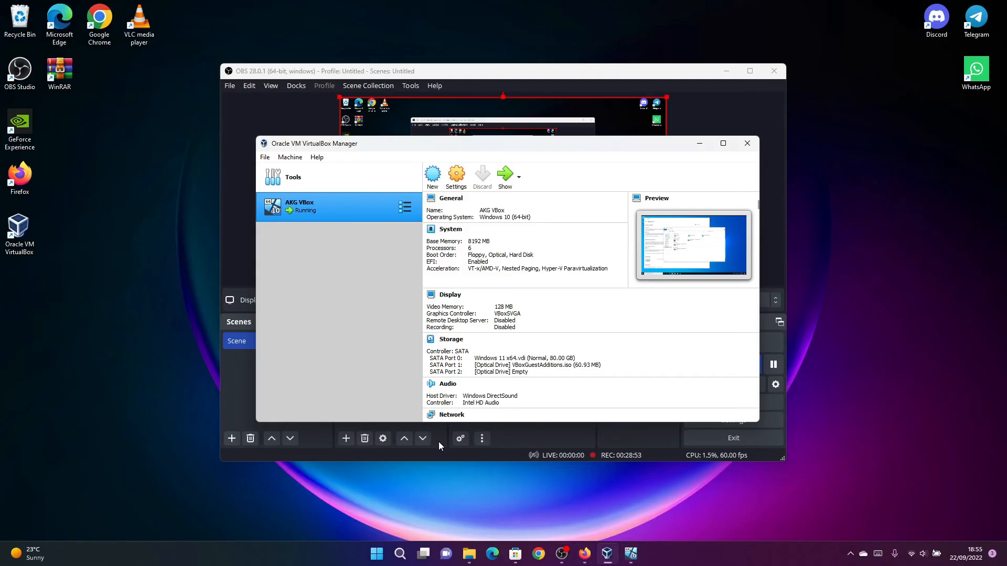
click(629, 557)
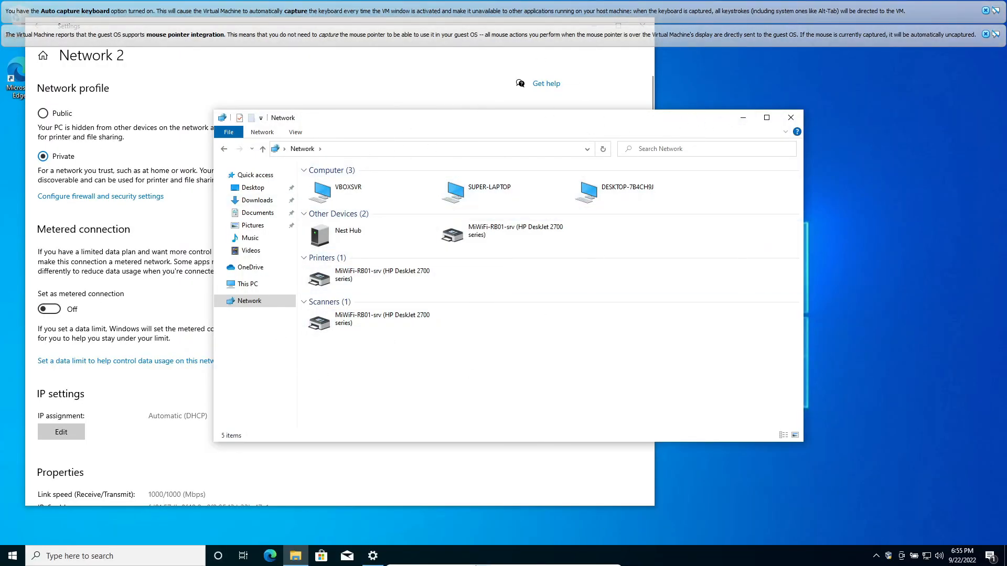
Close the guest's File Explorer and Settings windows and dismiss the mouse integration and keyboard capture notices.
click(782, 122)
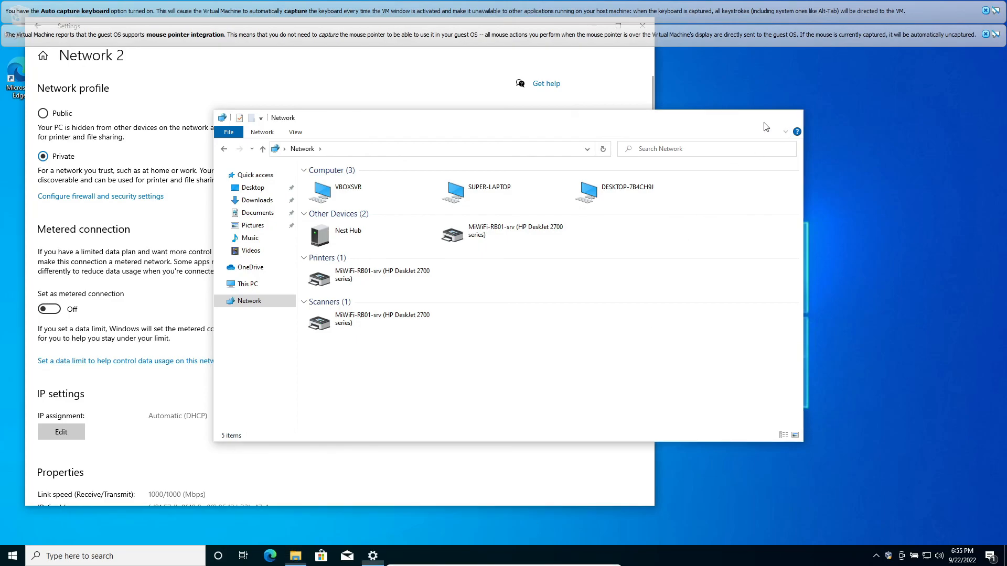
click(985, 34)
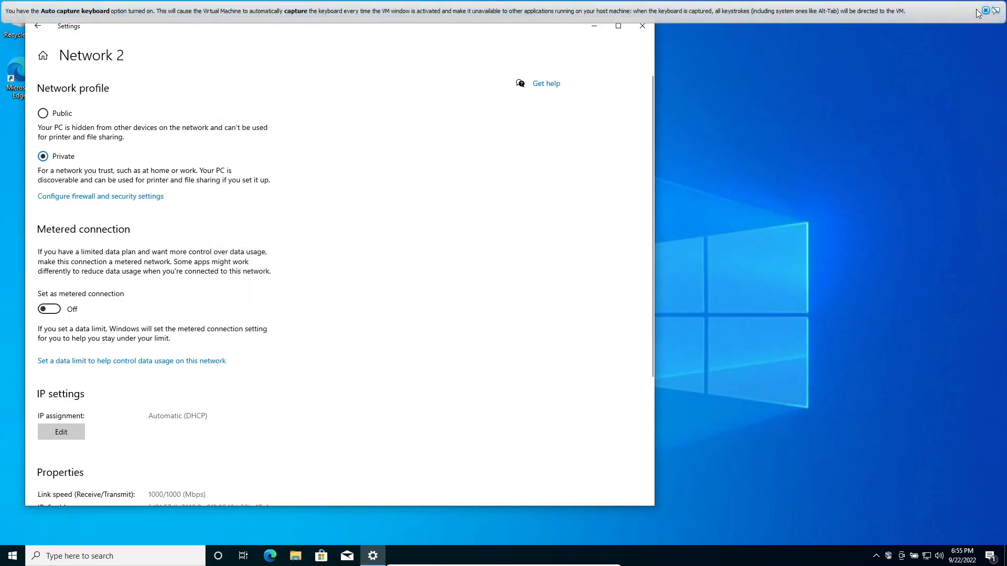
click(985, 11)
click(641, 26)
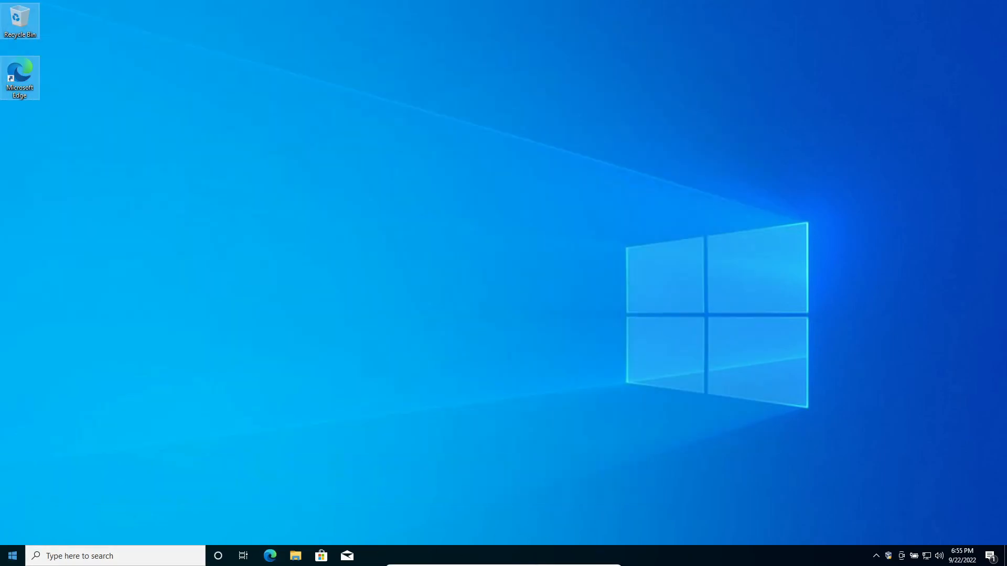
Shut down the guest Windows 10 from its power options.
click(12, 555)
scroll(96, 365, down, 10)
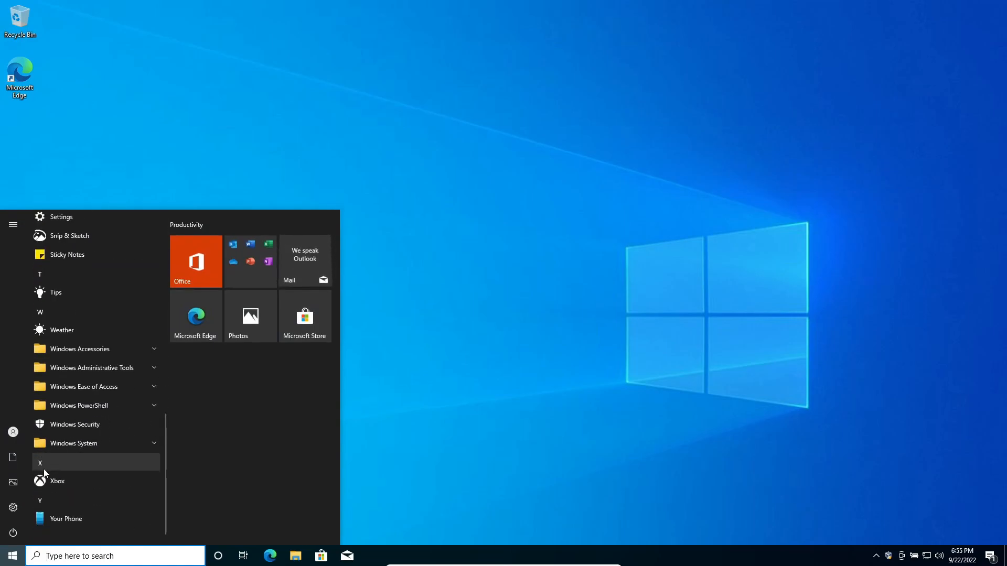
click(13, 533)
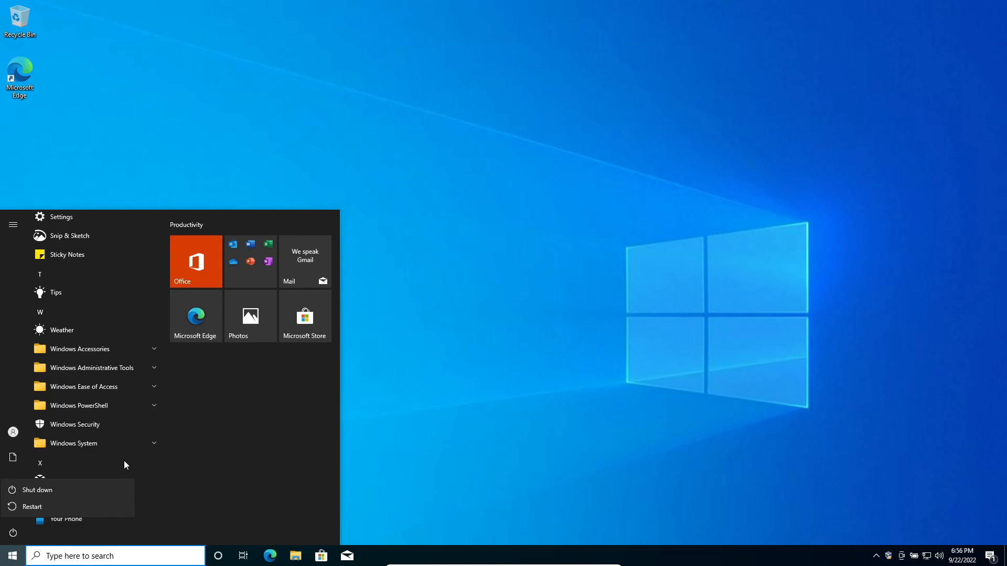
click(64, 492)
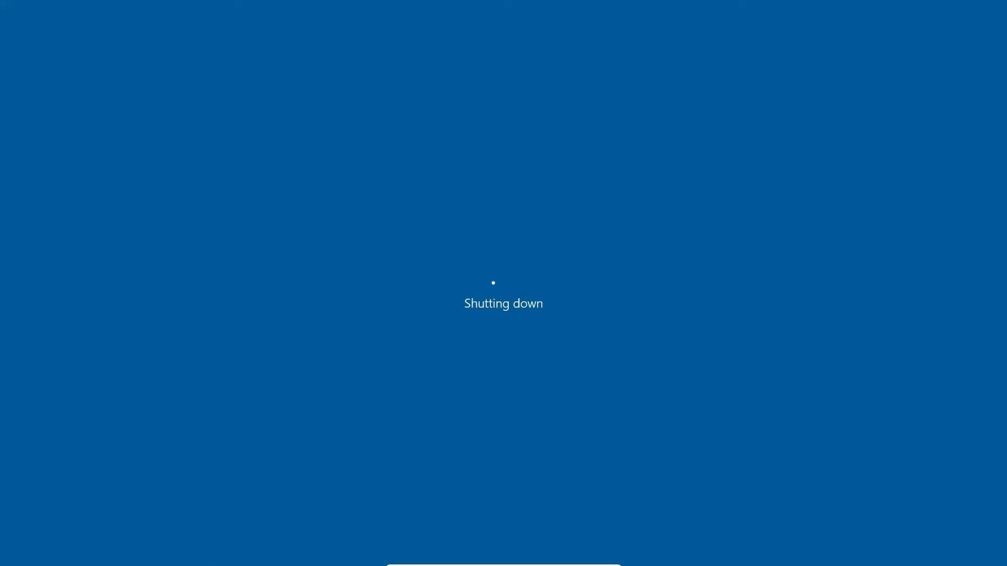